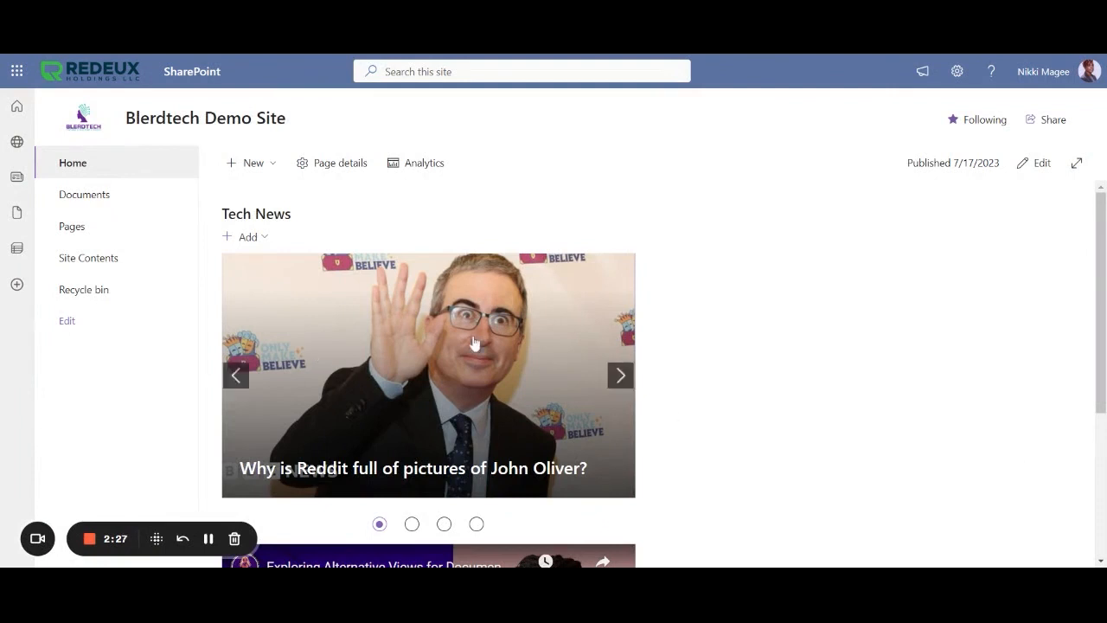
- Switch from the Blerdtech Demo Site in SharePoint to the Bookings app
{"action": "left_click", "coordinate": [16, 74]}
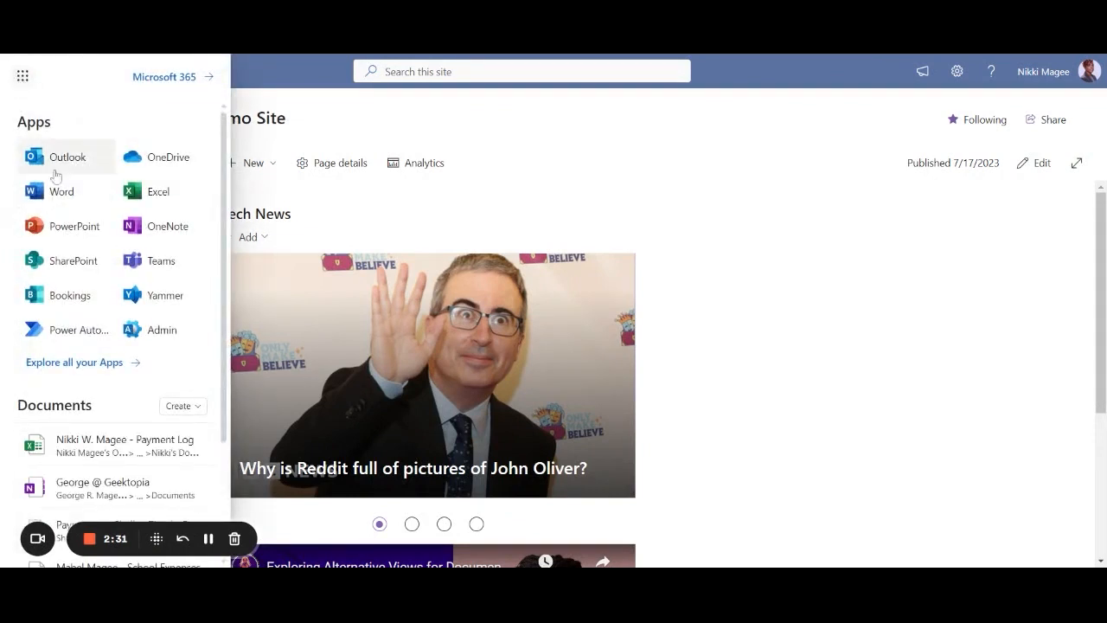
{"action": "left_click", "coordinate": [64, 300]}
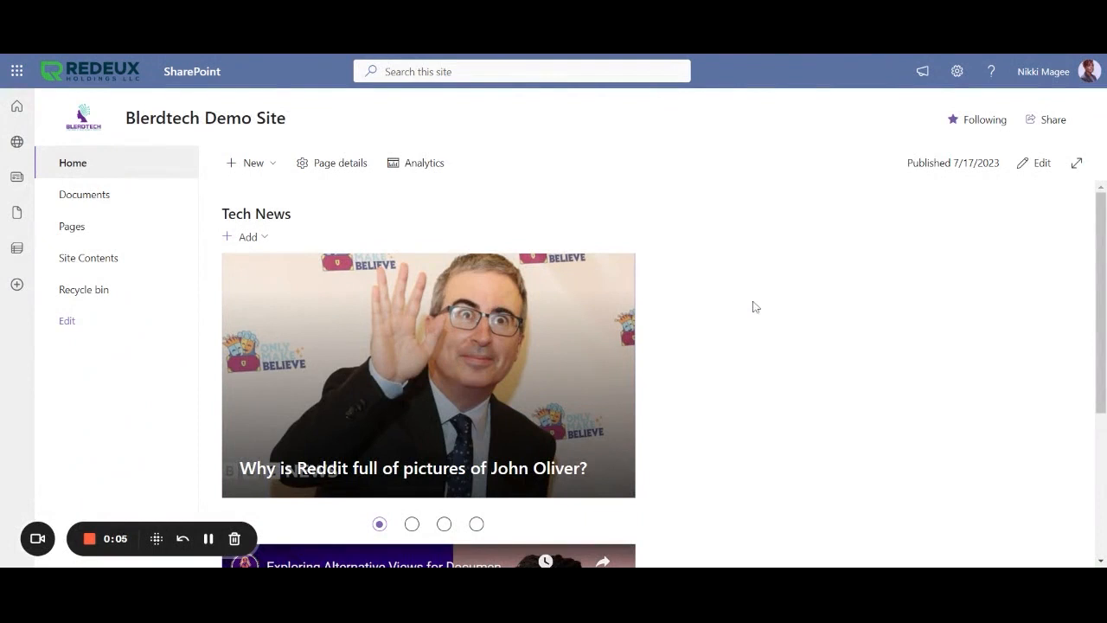
{"action": "left_click", "coordinate": [18, 73]}
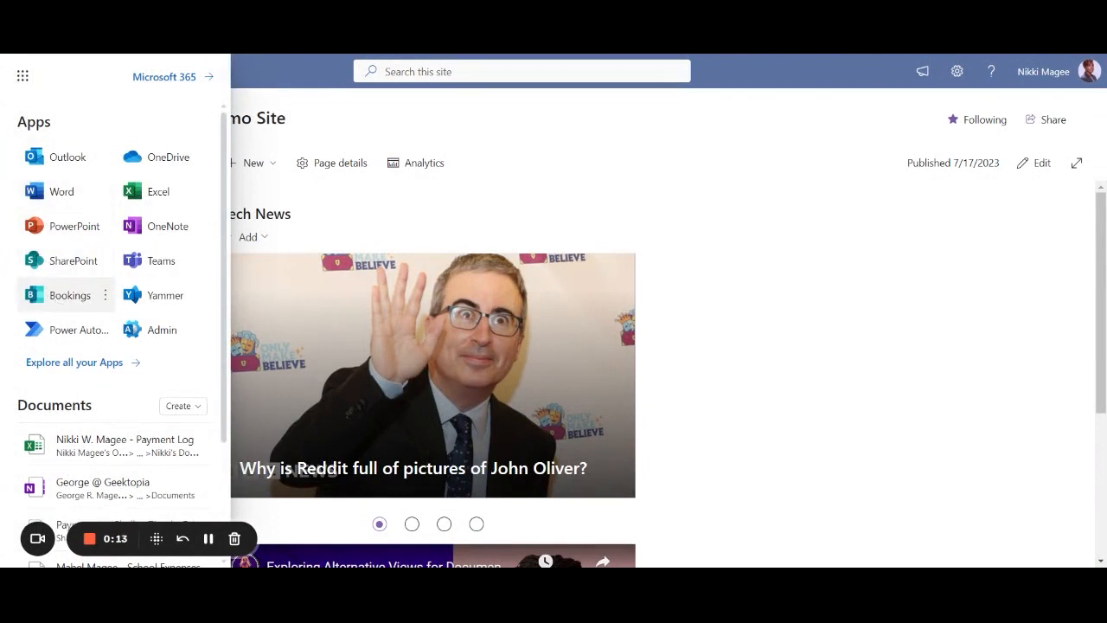
{"action": "left_click", "coordinate": [40, 299]}
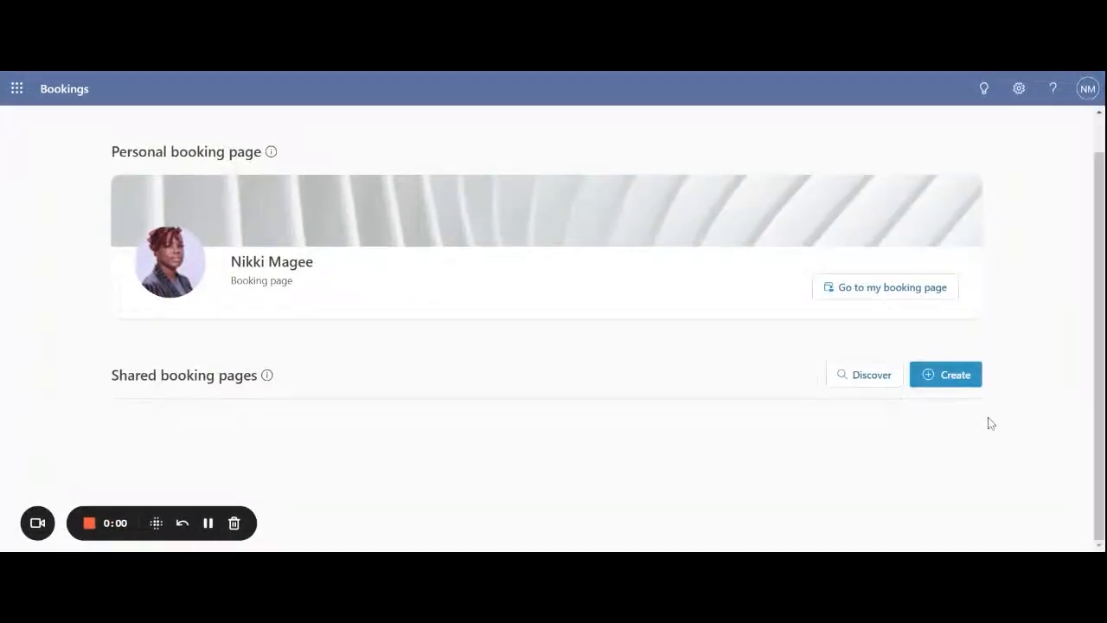
- Start a new shared booking page from scratch and name it Blerd Technology
{"action": "left_click", "coordinate": [954, 375]}
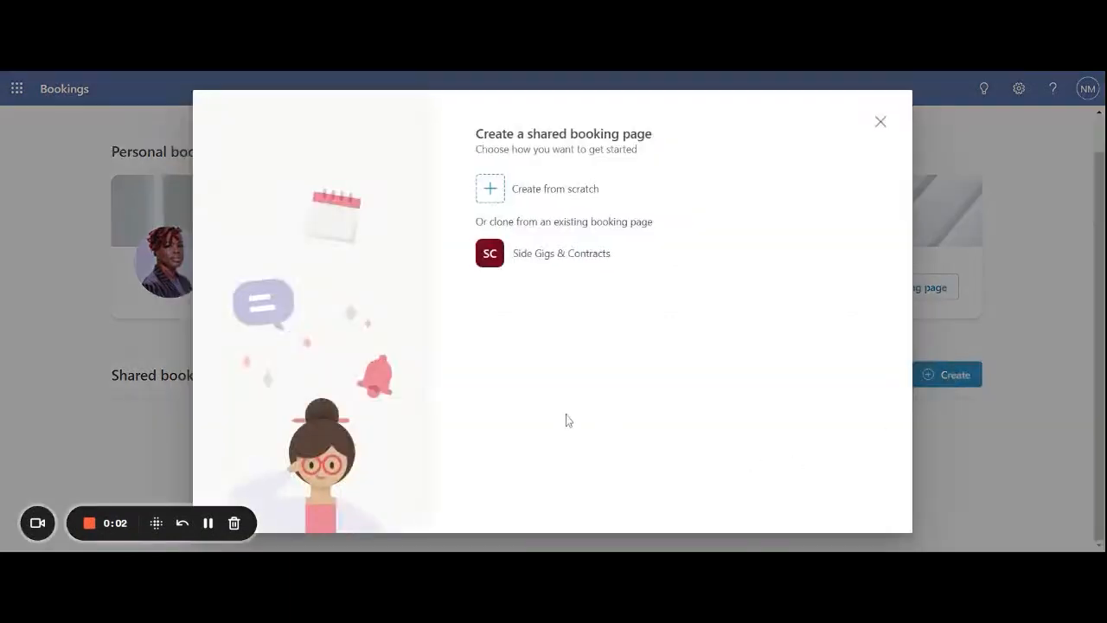
{"action": "left_click", "coordinate": [554, 190]}
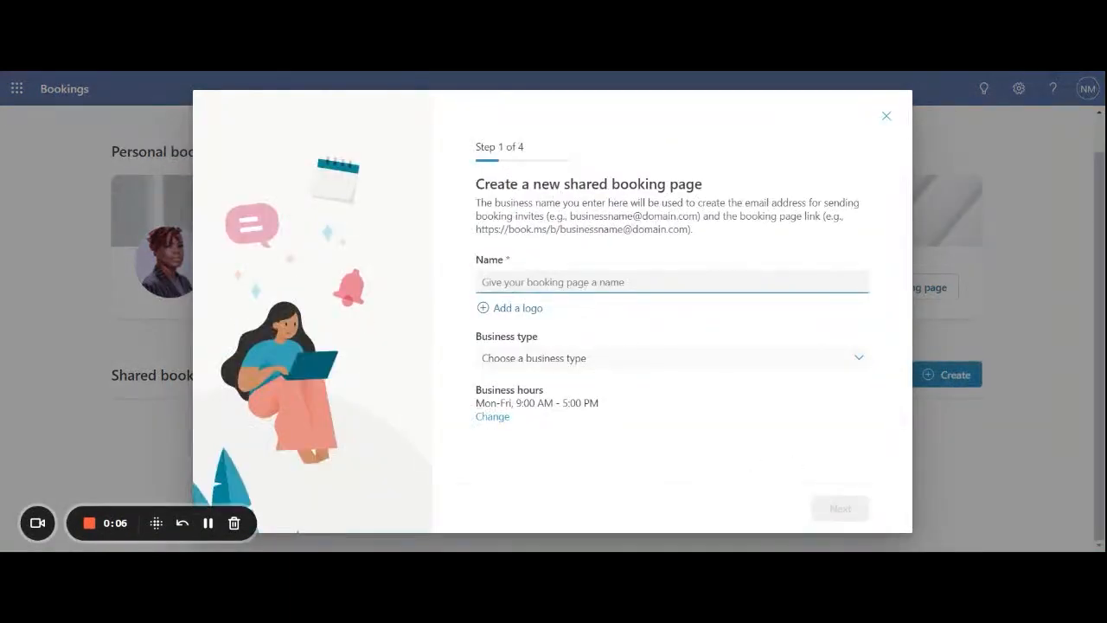
{"action": "type", "text": "B"}
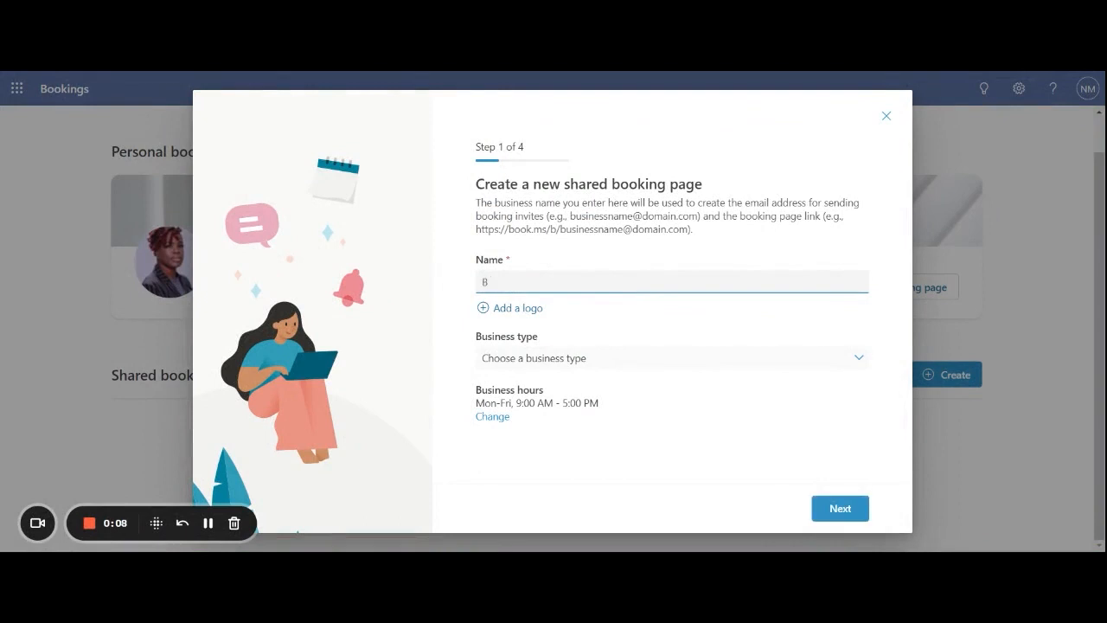
{"action": "type", "text": "lerd Technology"}
- Add the Blerdtech logo to the new shared booking page
{"action": "left_click", "coordinate": [515, 314]}
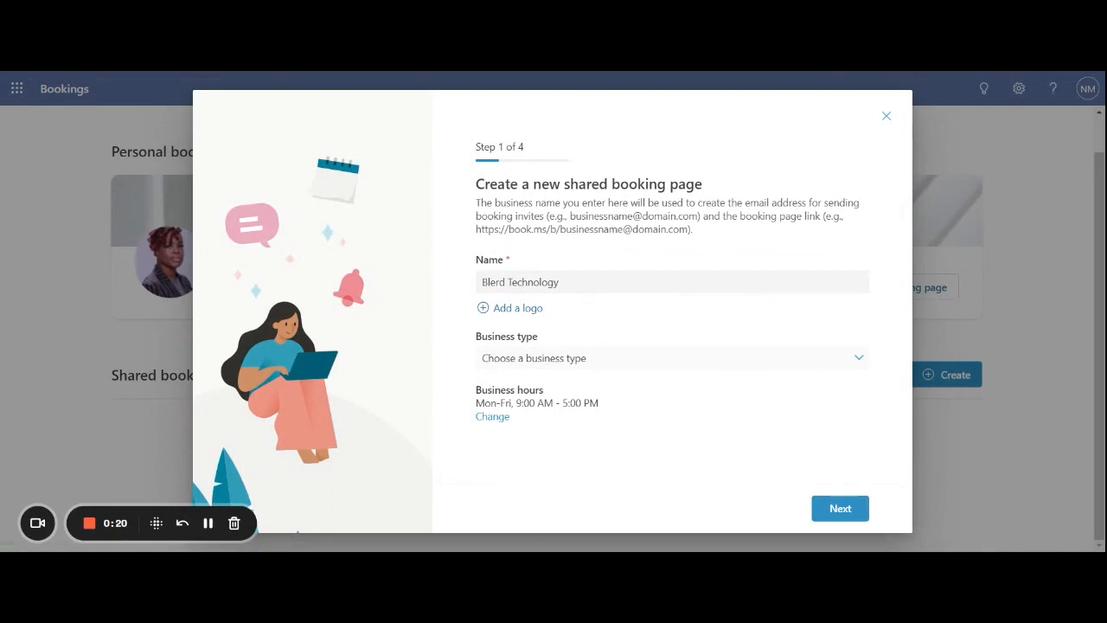
{"action": "left_click", "coordinate": [517, 308]}
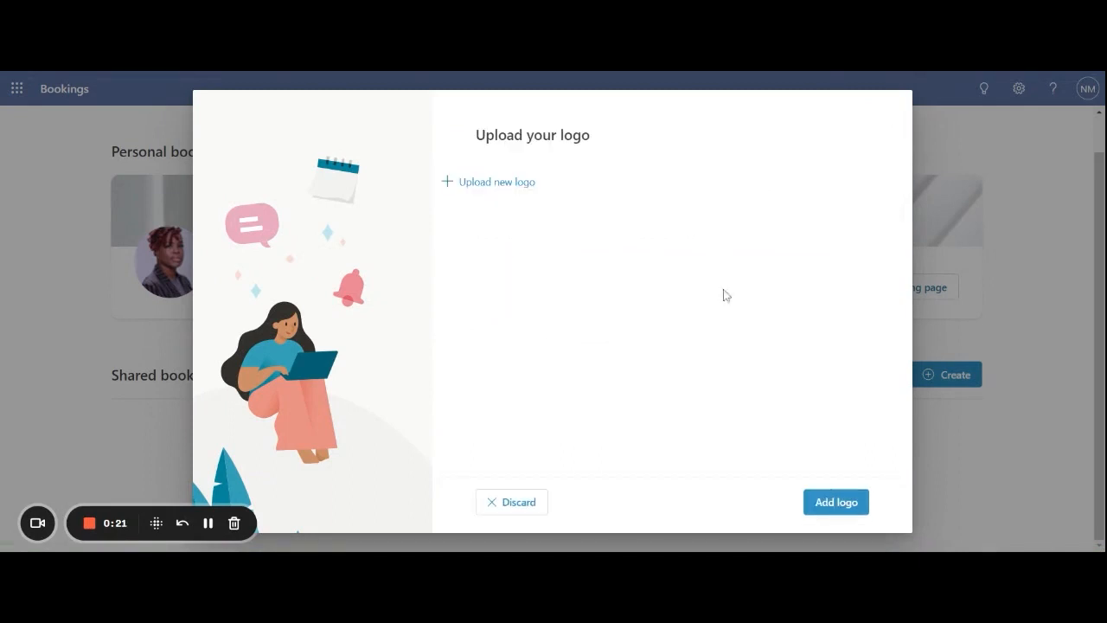
{"action": "left_click", "coordinate": [829, 503]}
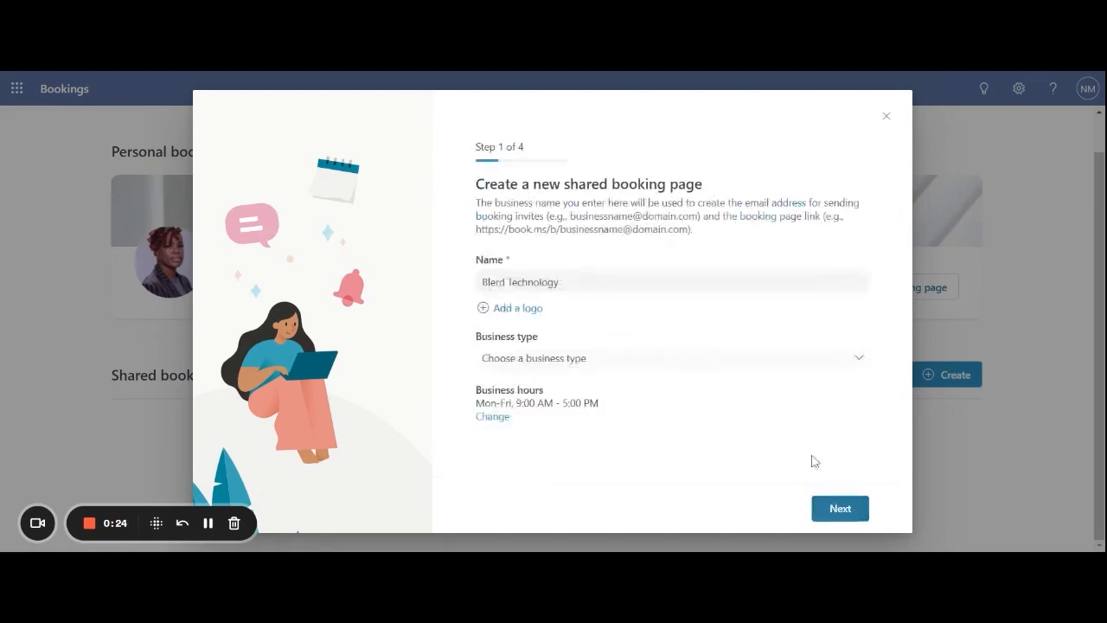
- Set the business type to IT support and the business hours' closing time to 6:00 PM, then proceed to inviting staff
{"action": "scroll", "coordinate": [649, 341], "scroll_direction": "down", "scroll_amount": 1}
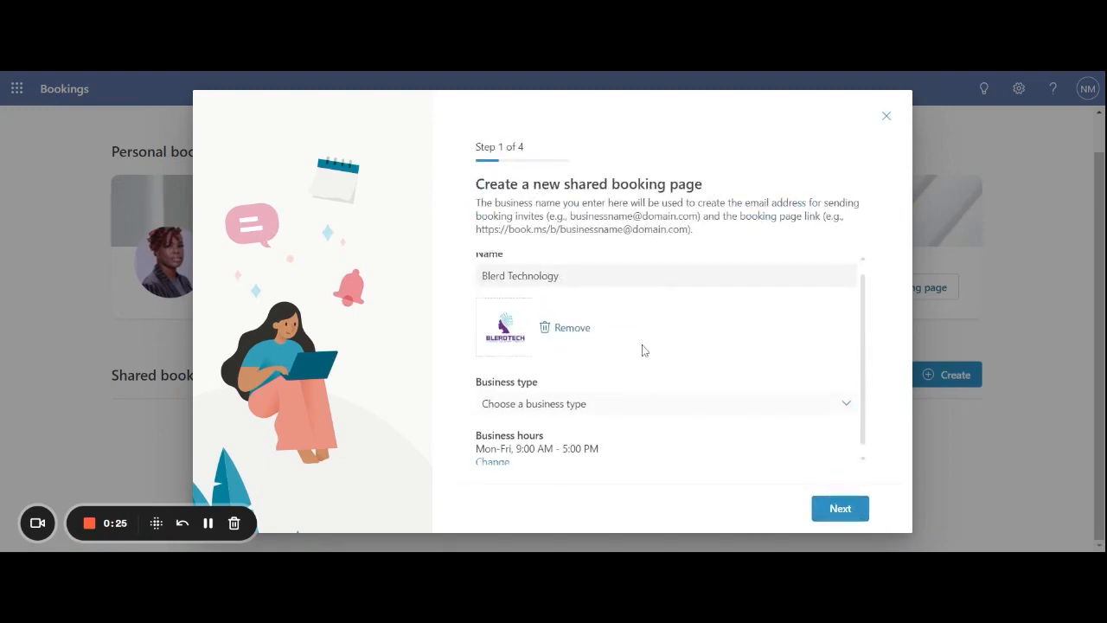
{"action": "left_click", "coordinate": [587, 404]}
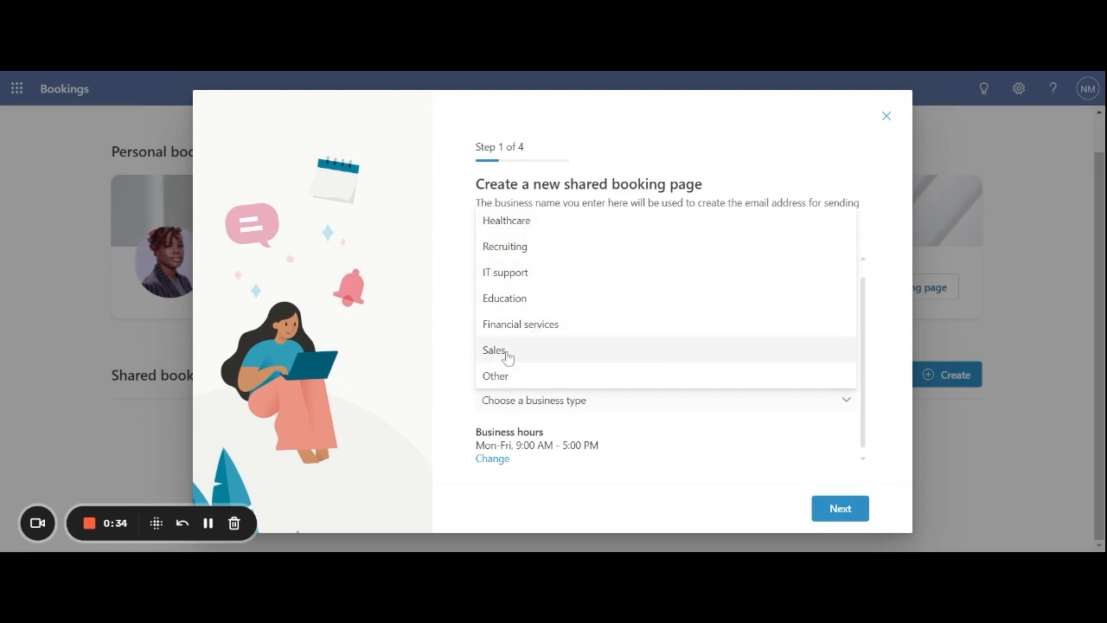
{"action": "left_click", "coordinate": [531, 275]}
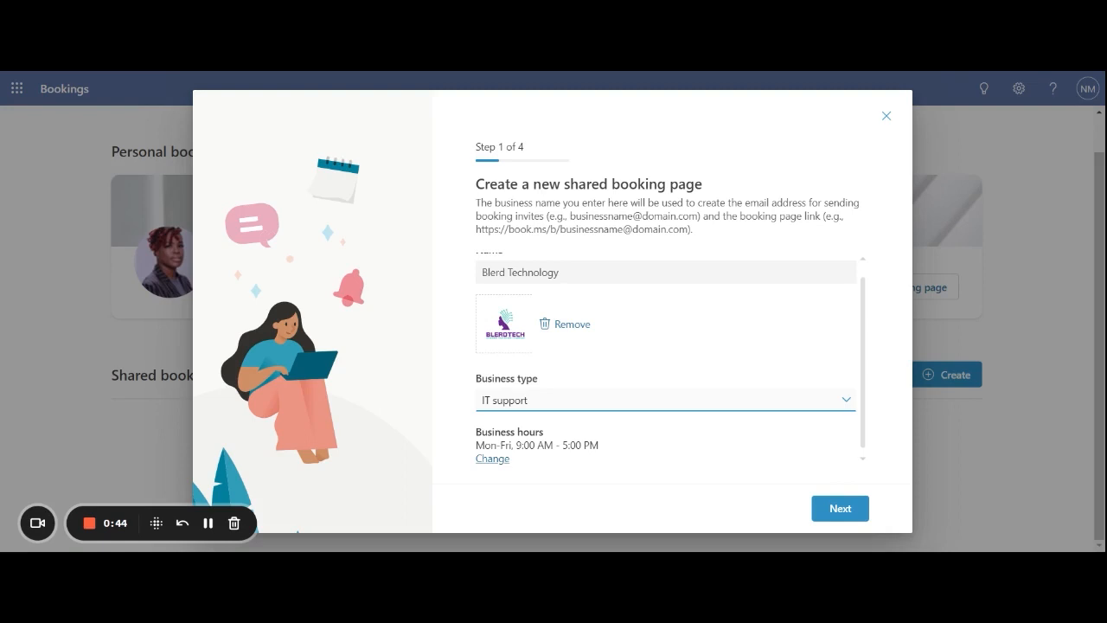
{"action": "left_click", "coordinate": [498, 460]}
{"action": "scroll", "coordinate": [645, 366], "scroll_direction": "down", "scroll_amount": 2}
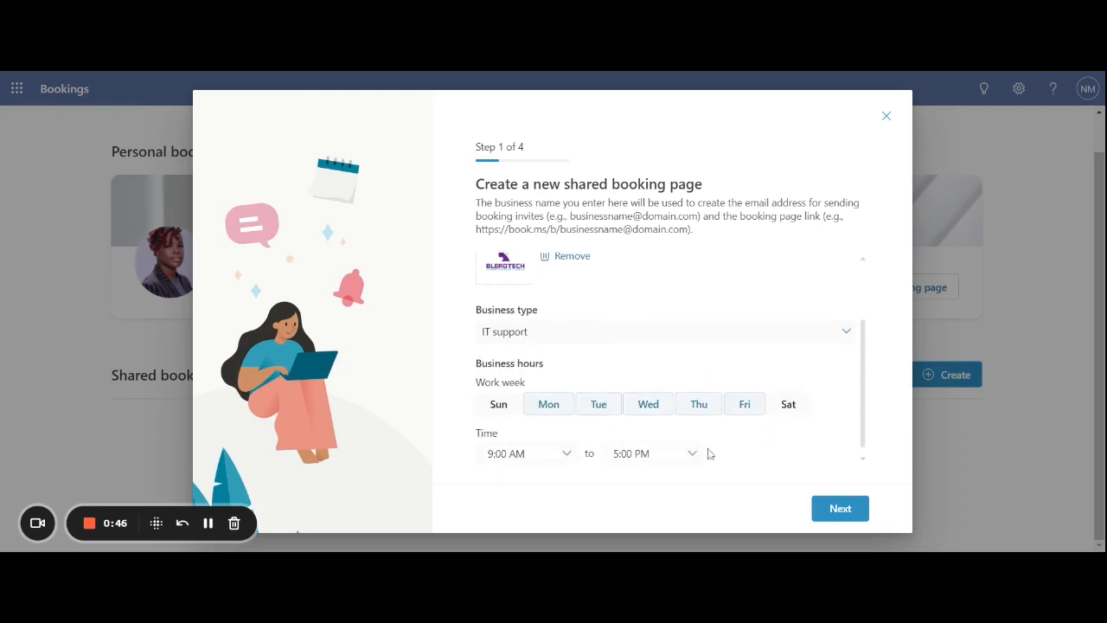
{"action": "left_click", "coordinate": [690, 458]}
{"action": "left_click", "coordinate": [635, 372]}
{"action": "left_click", "coordinate": [850, 513]}
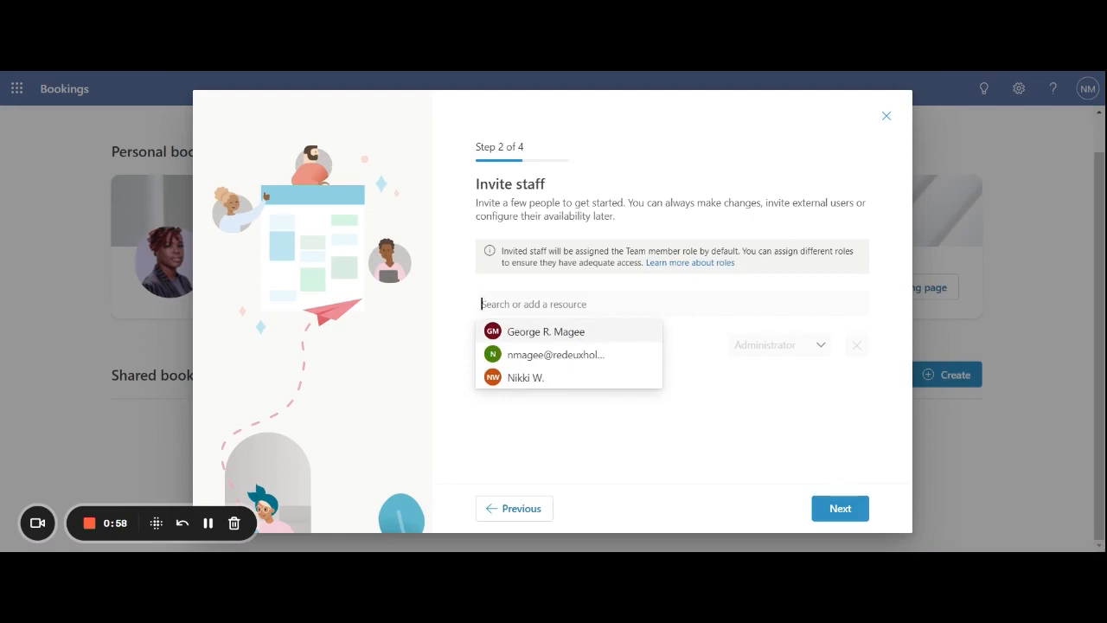
- Add the first suggested colleague as staff with the Team member role and proceed to the service setup
{"action": "left_click", "coordinate": [578, 335]}
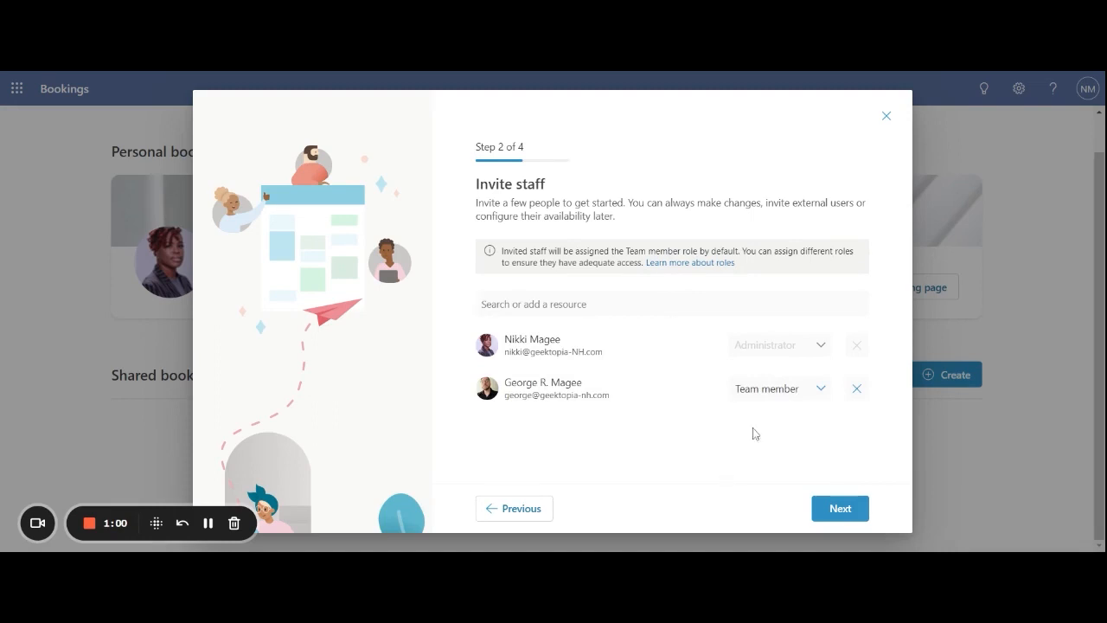
{"action": "left_click", "coordinate": [819, 390]}
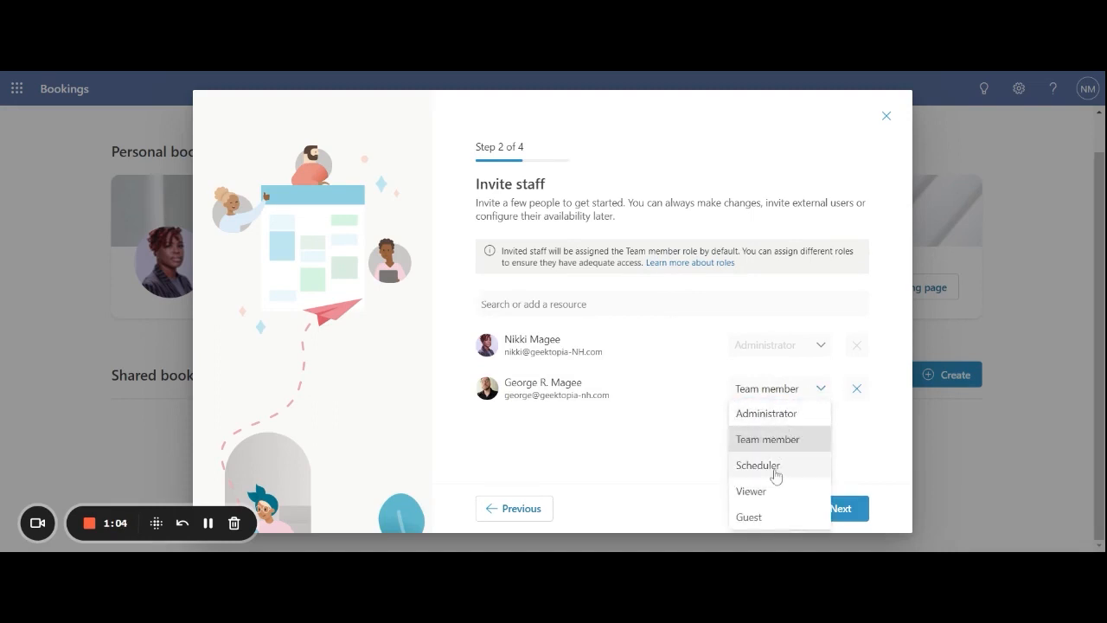
{"action": "left_click", "coordinate": [641, 433]}
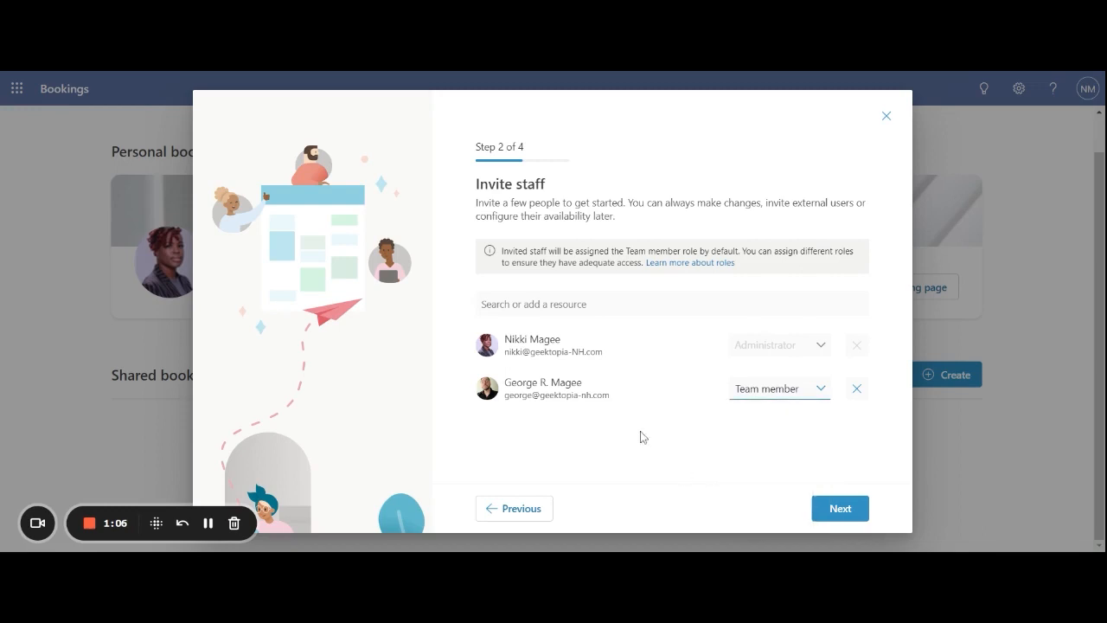
{"action": "left_click", "coordinate": [844, 517]}
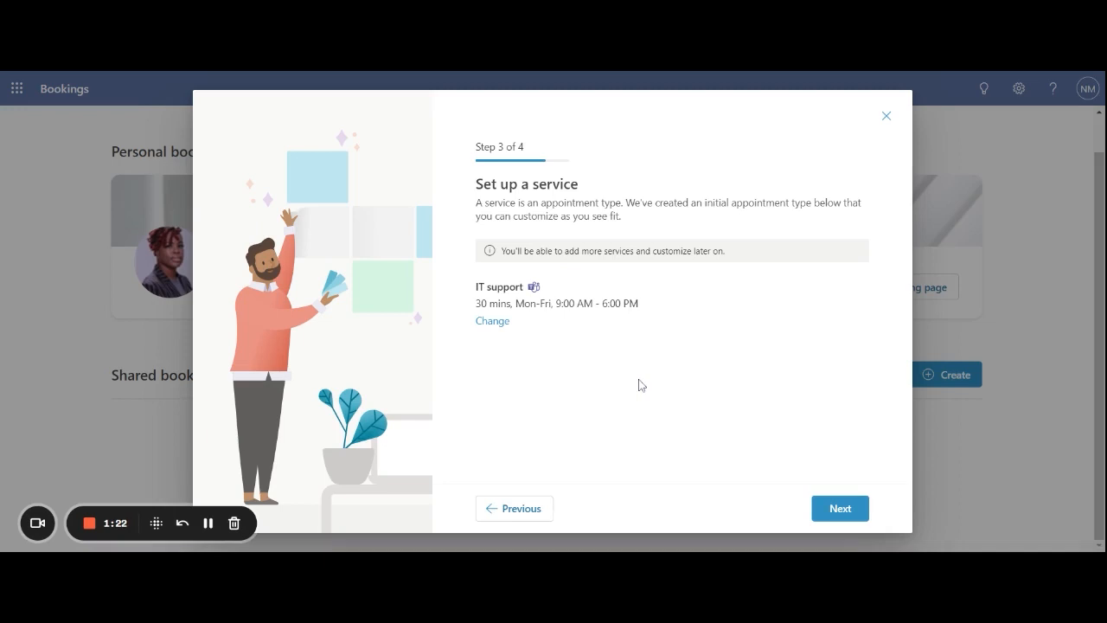
- Accept the default IT support service, create the booking page so that Anyone can book appointments, and open its calendar
{"action": "left_click", "coordinate": [842, 519]}
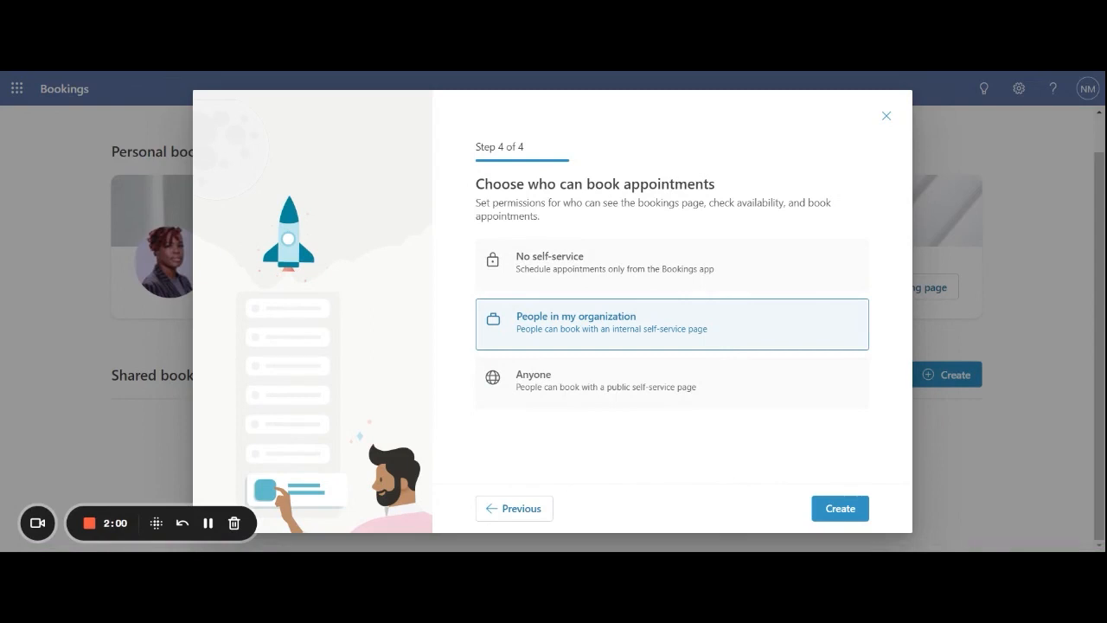
{"action": "left_click", "coordinate": [699, 384]}
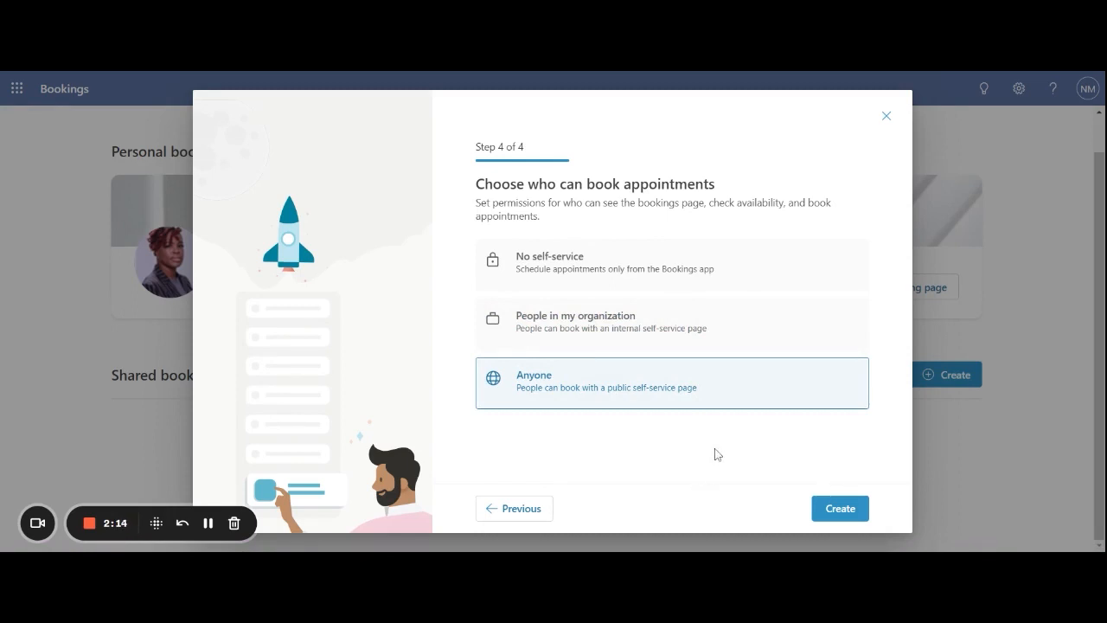
{"action": "left_click", "coordinate": [840, 510]}
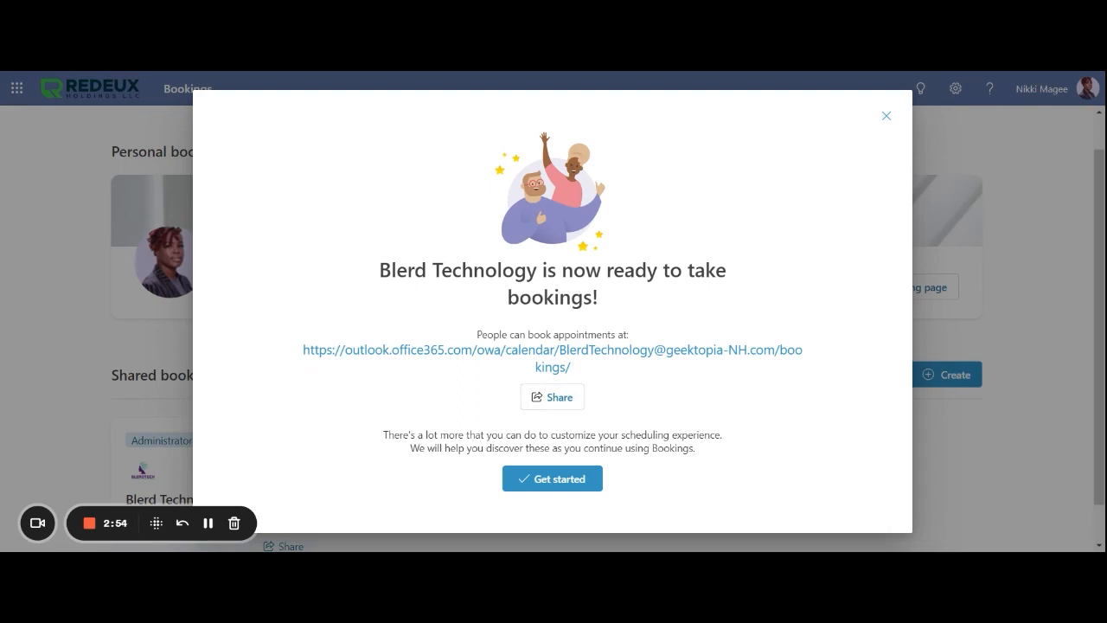
{"action": "left_click", "coordinate": [574, 486]}
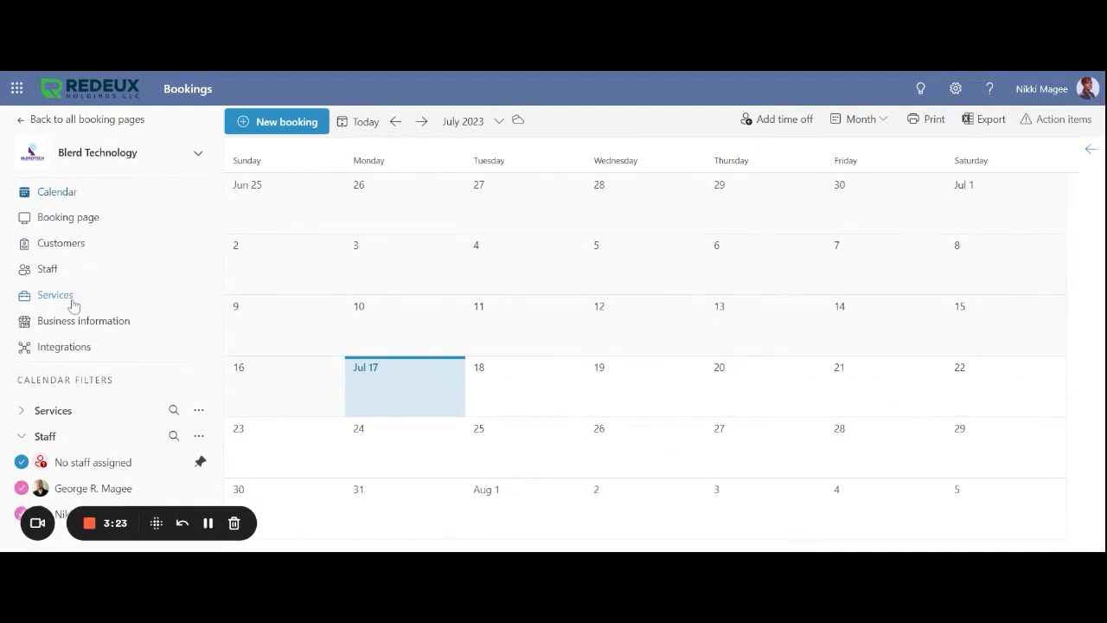
- Examine the Blerd Technology booking page settings, including the default scheduling policy's lead times, email notifications and staff control
{"action": "left_click", "coordinate": [69, 222]}
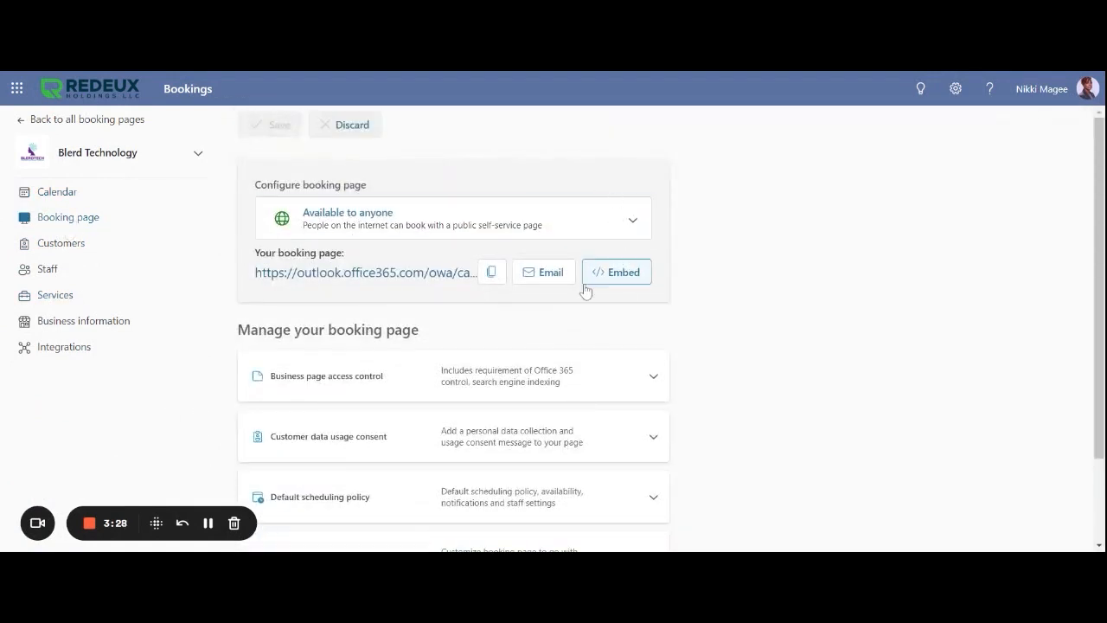
{"action": "scroll", "coordinate": [554, 378], "scroll_direction": "down", "scroll_amount": 1}
{"action": "scroll", "coordinate": [425, 370], "scroll_direction": "down", "scroll_amount": 2}
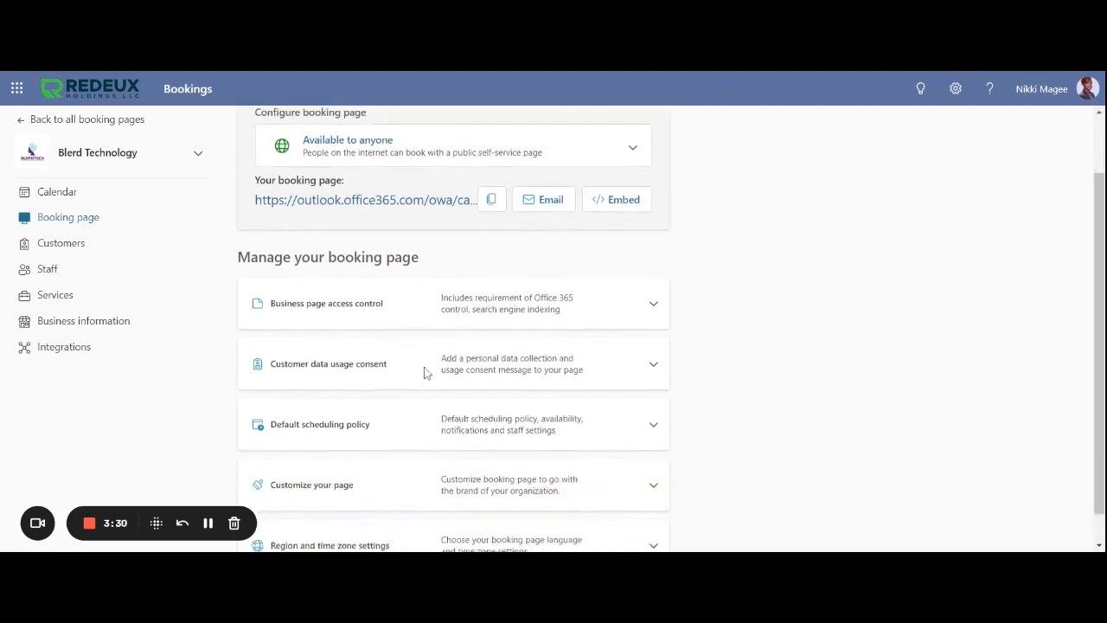
{"action": "scroll", "coordinate": [384, 519], "scroll_direction": "up", "scroll_amount": 1}
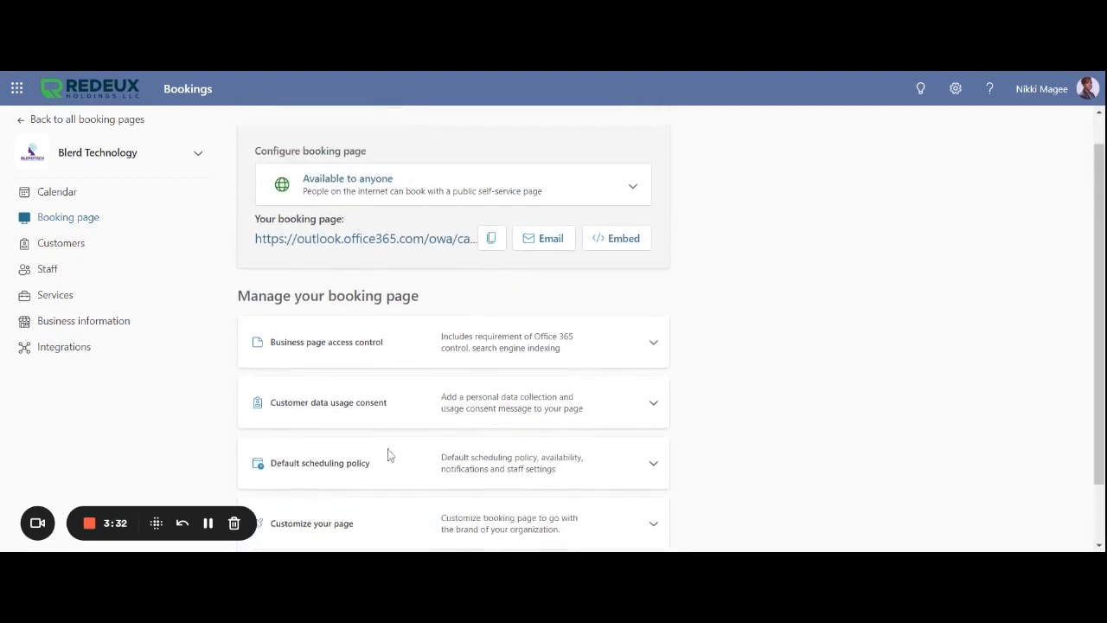
{"action": "scroll", "coordinate": [398, 493], "scroll_direction": "down", "scroll_amount": 1}
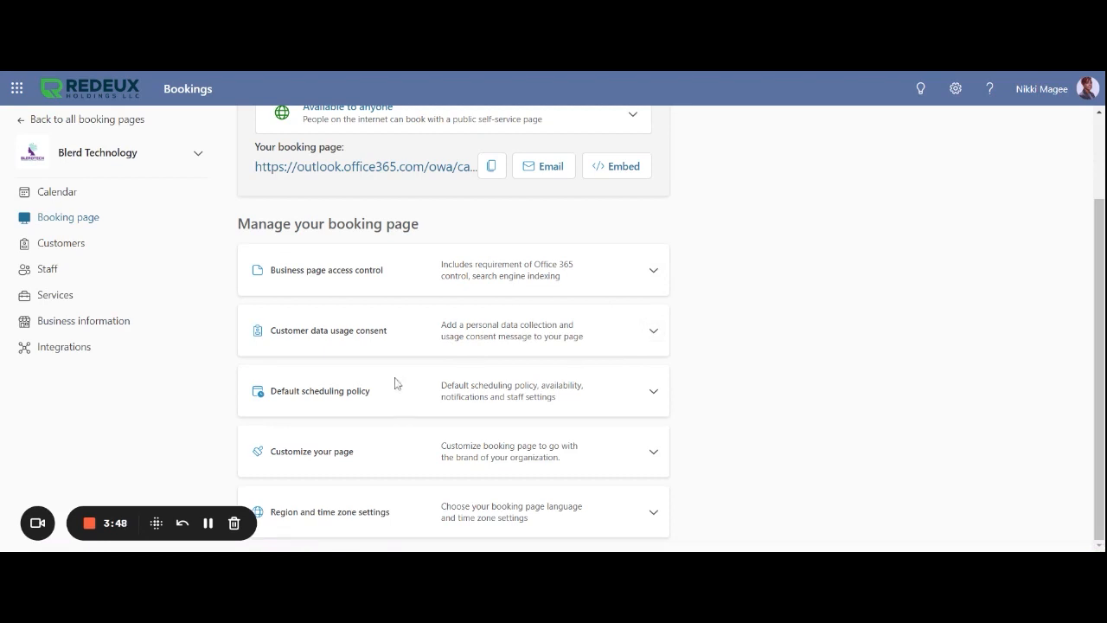
{"action": "left_click", "coordinate": [655, 391]}
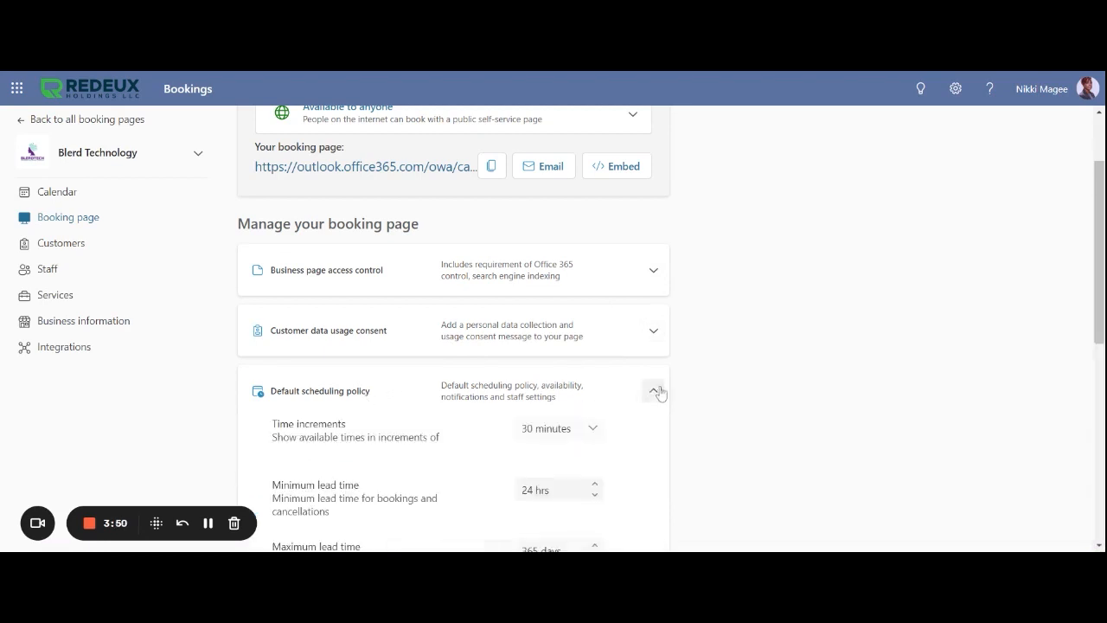
{"action": "scroll", "coordinate": [522, 390], "scroll_direction": "down", "scroll_amount": 3}
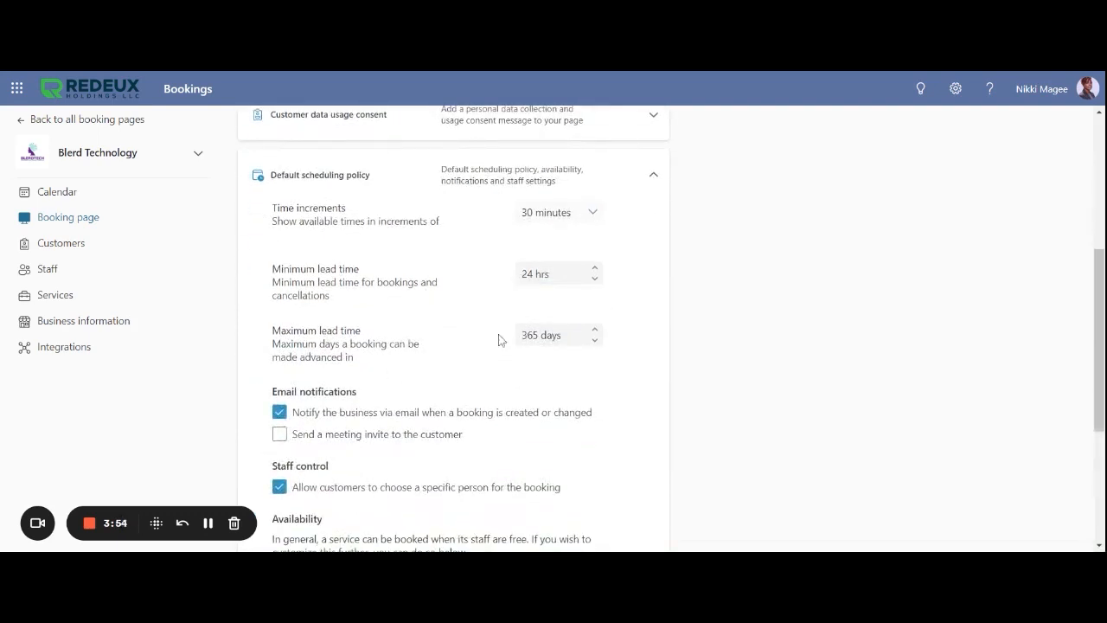
{"action": "scroll", "coordinate": [499, 340], "scroll_direction": "down", "scroll_amount": 1}
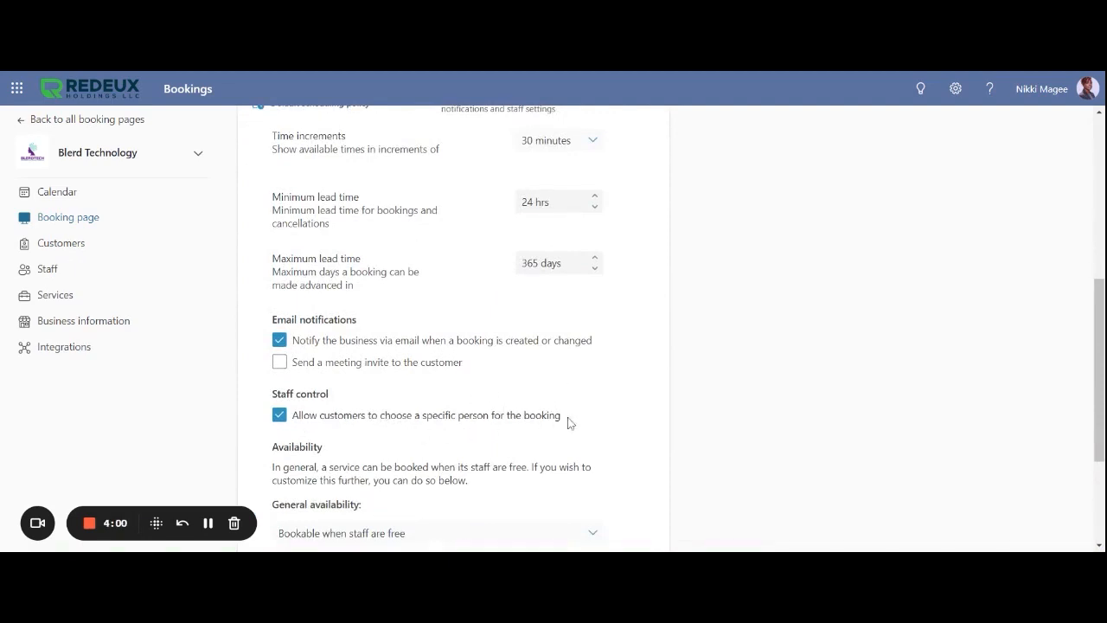
{"action": "scroll", "coordinate": [578, 424], "scroll_direction": "up", "scroll_amount": 4}
{"action": "scroll", "coordinate": [519, 398], "scroll_direction": "down", "scroll_amount": 1}
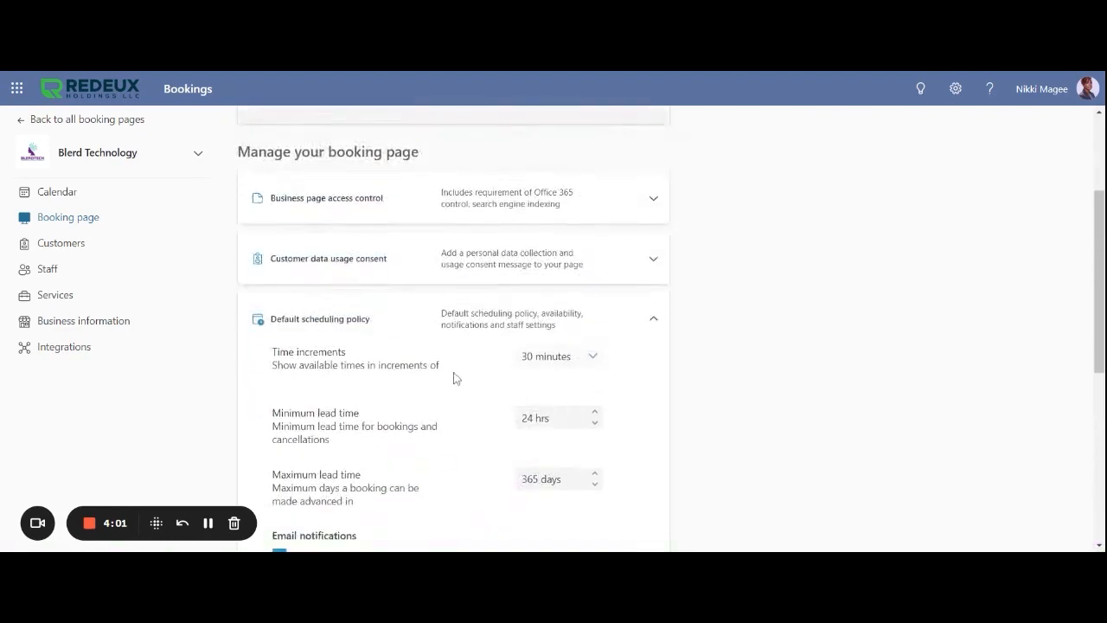
{"action": "left_click", "coordinate": [652, 318]}
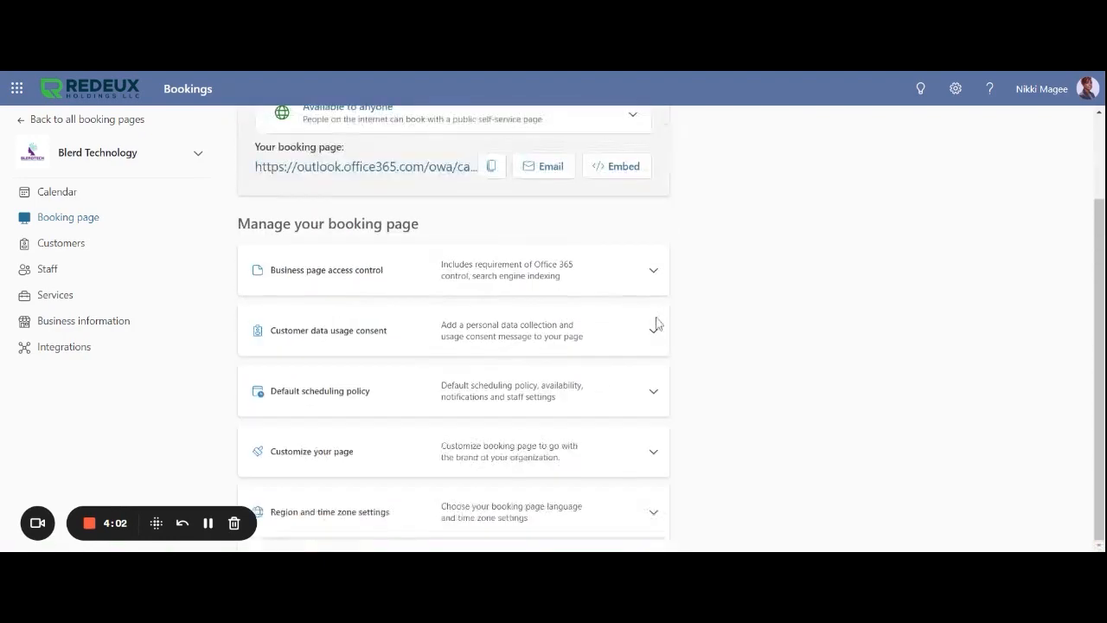
- Customize the booking page by choosing the light purple color theme
{"action": "left_click", "coordinate": [651, 451]}
{"action": "scroll", "coordinate": [624, 374], "scroll_direction": "down", "scroll_amount": 2}
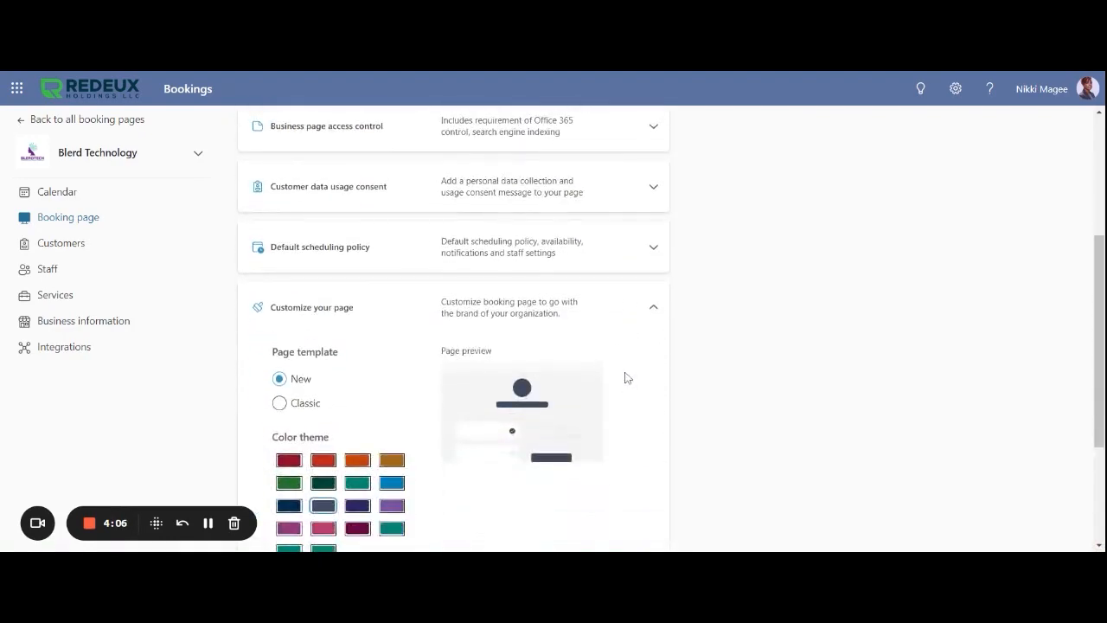
{"action": "scroll", "coordinate": [416, 372], "scroll_direction": "down", "scroll_amount": 3}
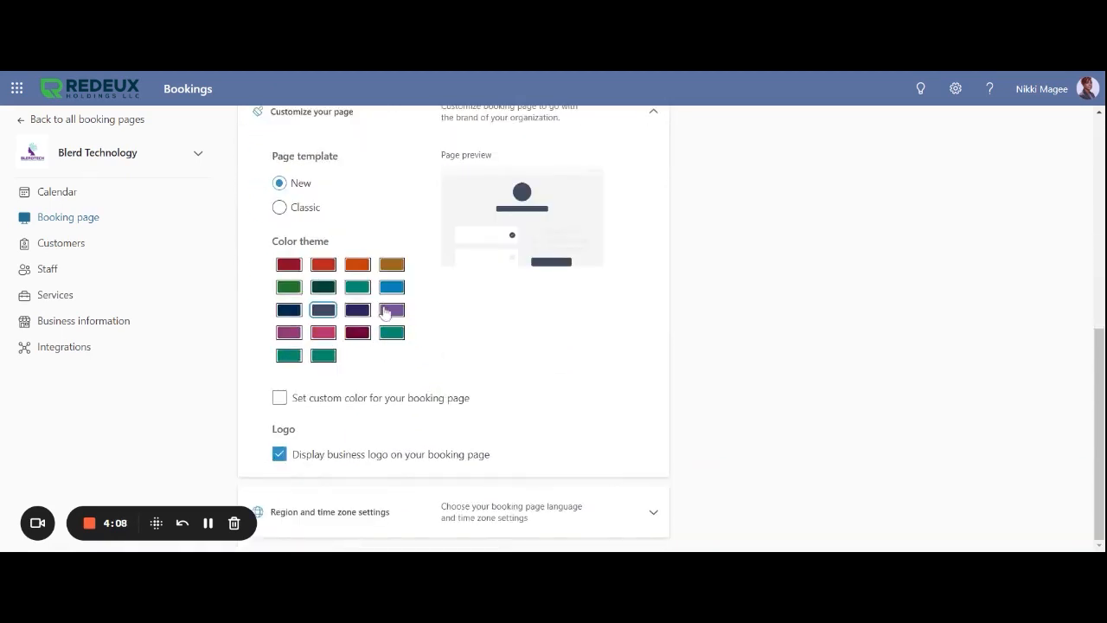
{"action": "left_click", "coordinate": [386, 313]}
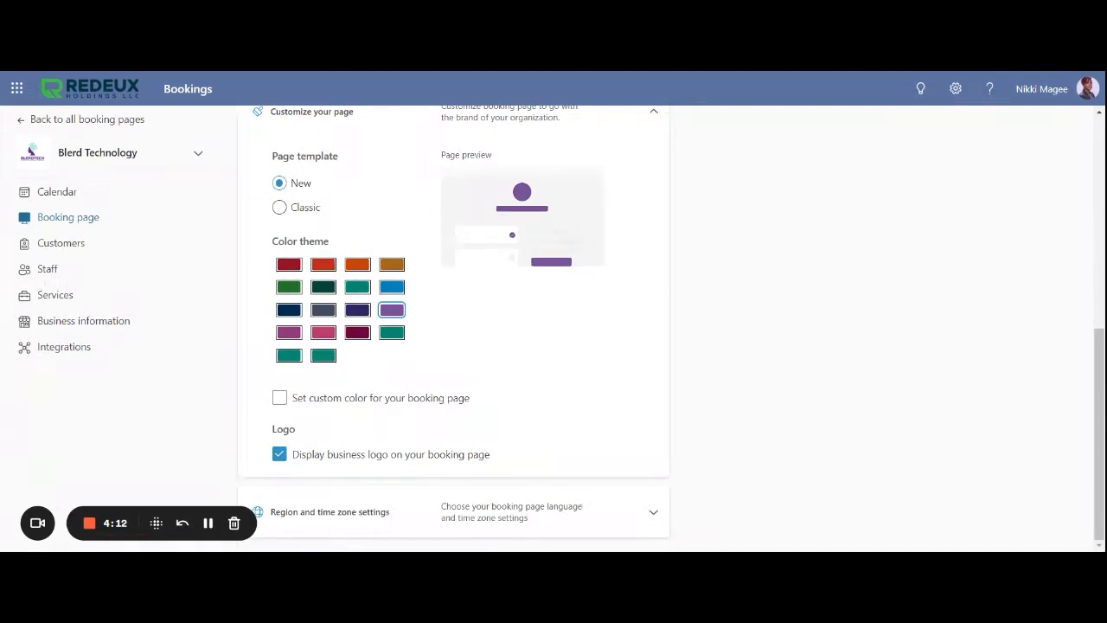
- Enable the custom highlight color option for the booking page and switch it off again
{"action": "scroll", "coordinate": [564, 376], "scroll_direction": "up", "scroll_amount": 2}
{"action": "scroll", "coordinate": [563, 376], "scroll_direction": "down", "scroll_amount": 2}
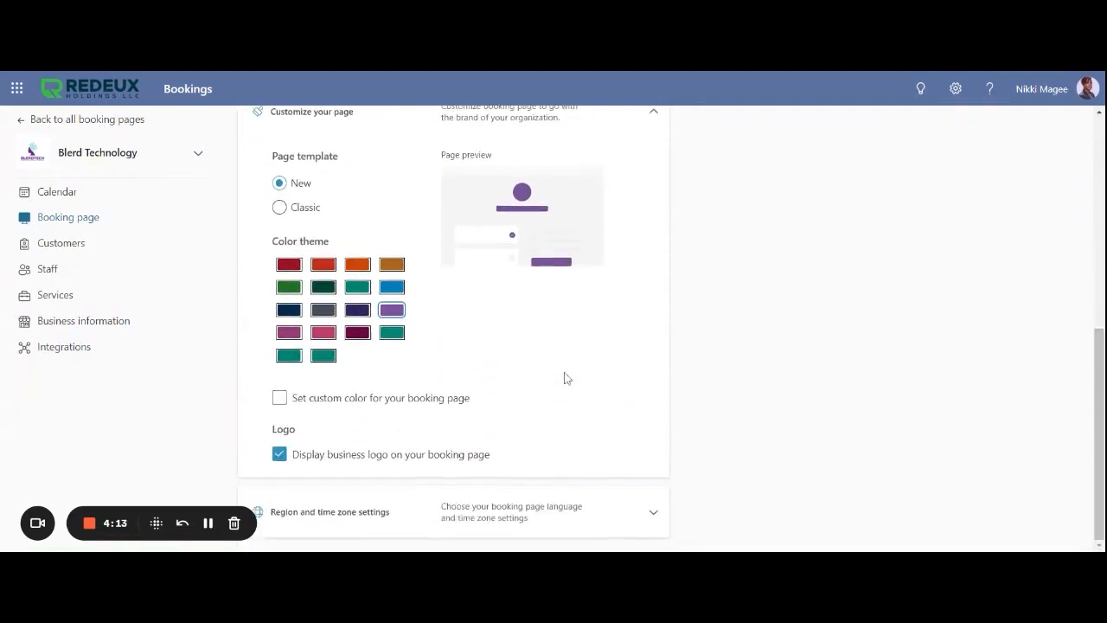
{"action": "left_click", "coordinate": [280, 398]}
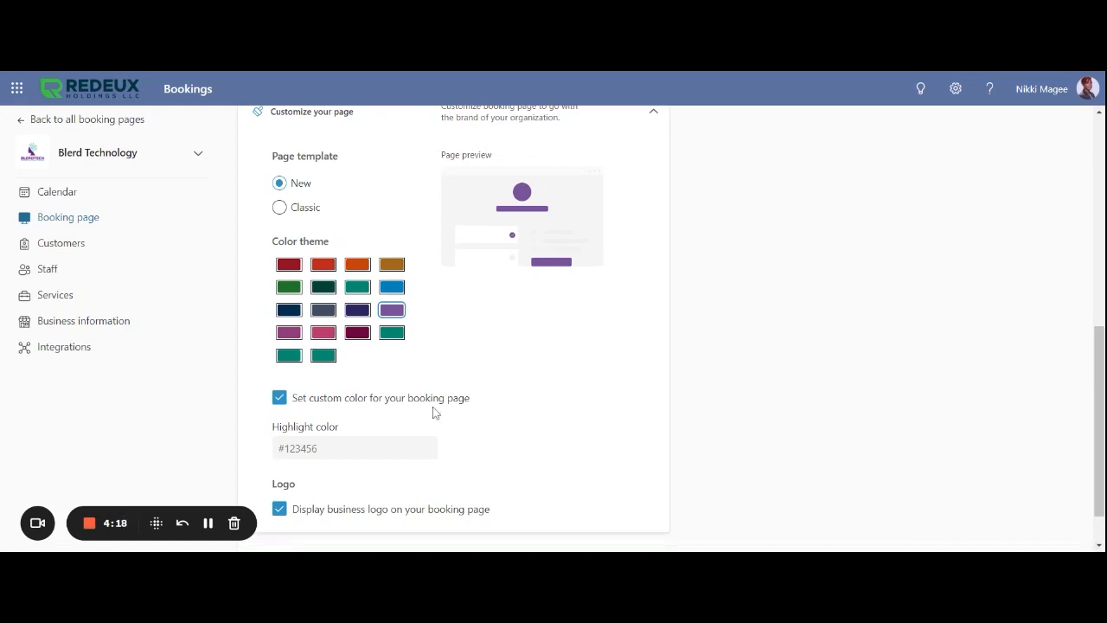
{"action": "left_click", "coordinate": [280, 399]}
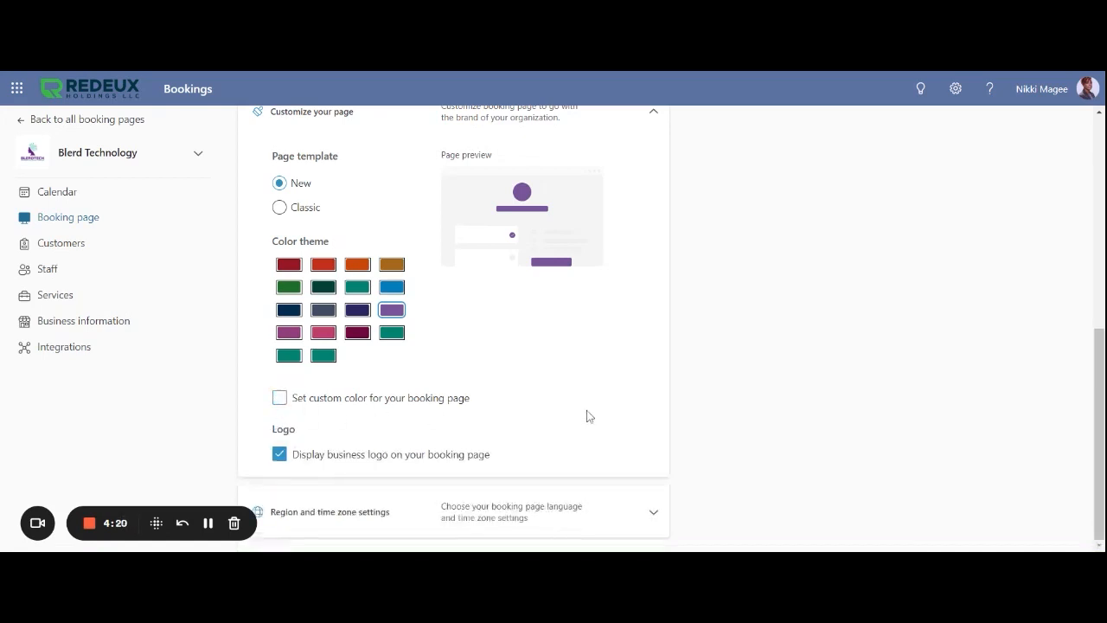
- Save the customization changes made to the booking page
{"action": "scroll", "coordinate": [549, 420], "scroll_direction": "up", "scroll_amount": 2}
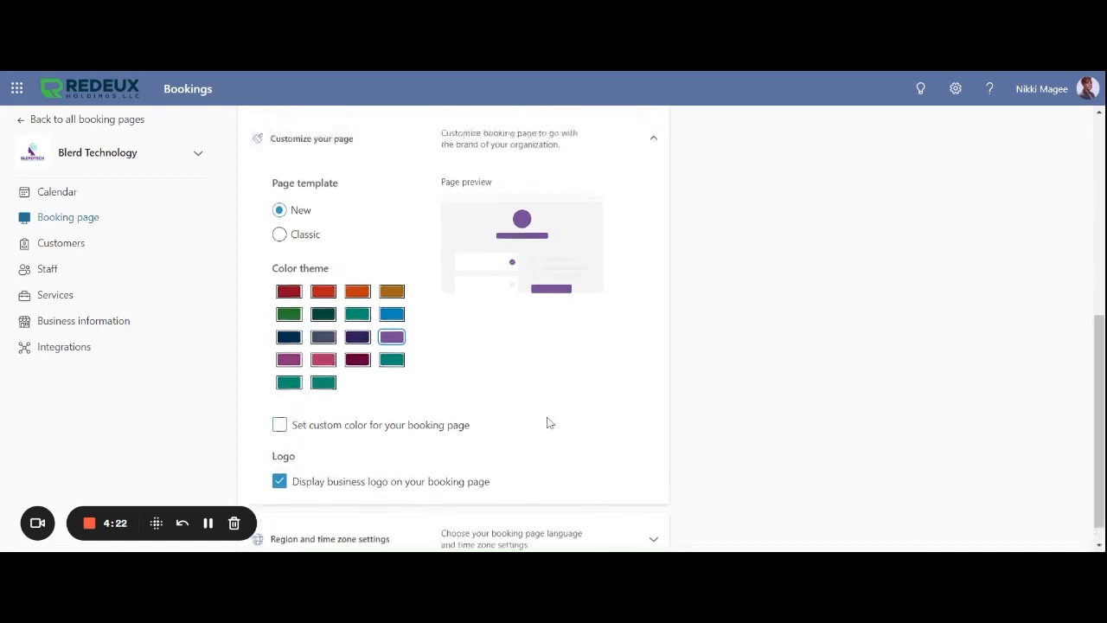
{"action": "scroll", "coordinate": [591, 398], "scroll_direction": "up", "scroll_amount": 3}
{"action": "scroll", "coordinate": [591, 398], "scroll_direction": "down", "scroll_amount": 5}
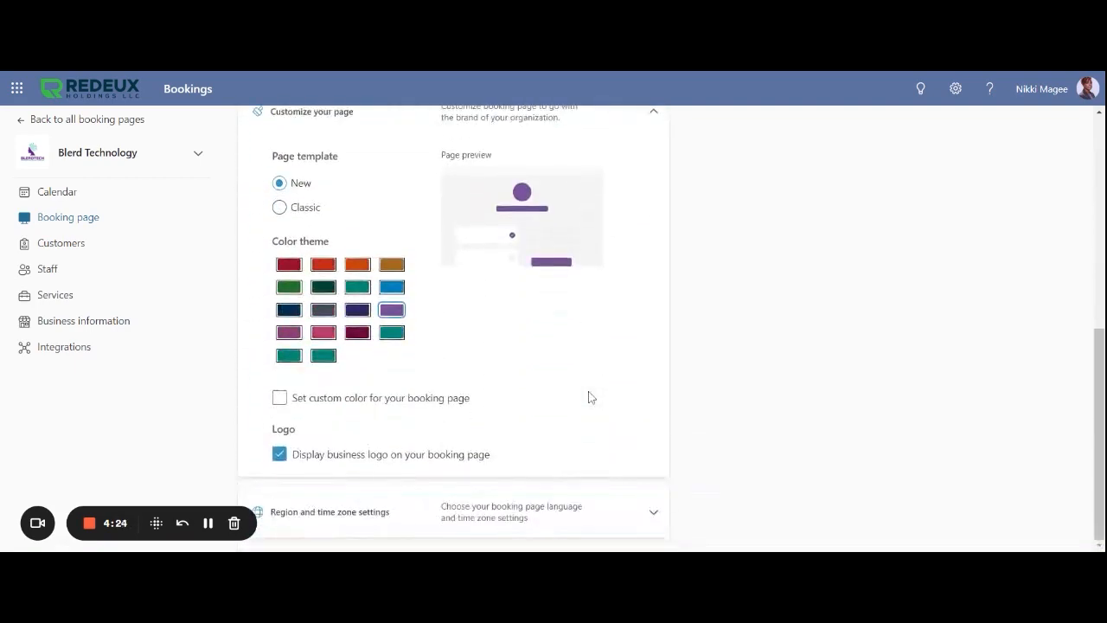
{"action": "scroll", "coordinate": [591, 397], "scroll_direction": "up", "scroll_amount": 5}
{"action": "scroll", "coordinate": [600, 375], "scroll_direction": "down", "scroll_amount": 5}
{"action": "scroll", "coordinate": [620, 371], "scroll_direction": "up", "scroll_amount": 1}
{"action": "scroll", "coordinate": [645, 201], "scroll_direction": "up", "scroll_amount": 5}
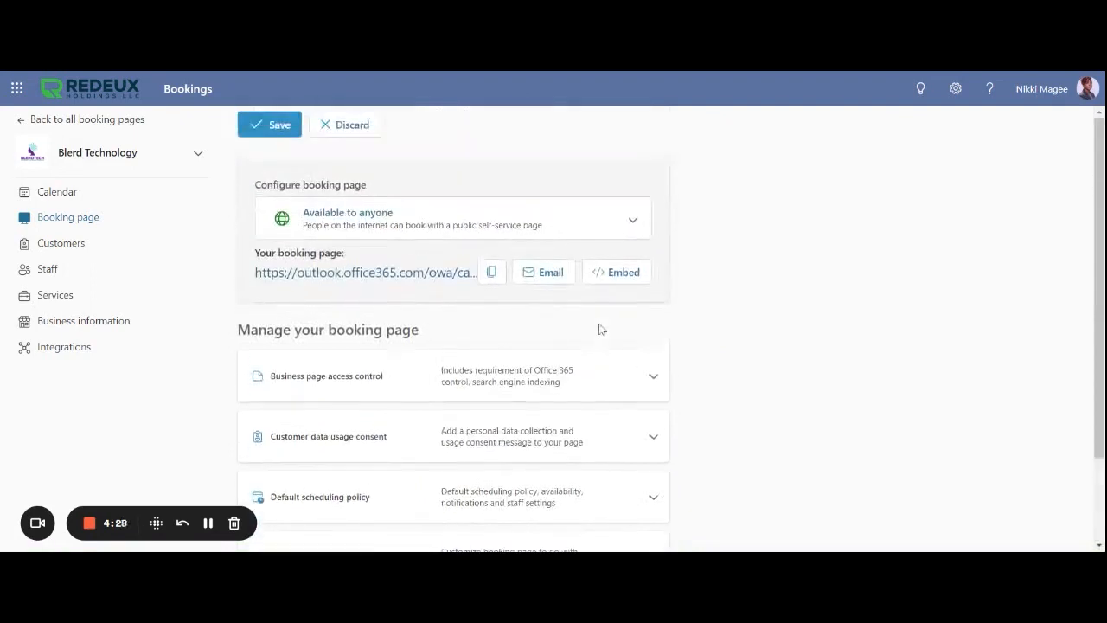
{"action": "left_click", "coordinate": [64, 242]}
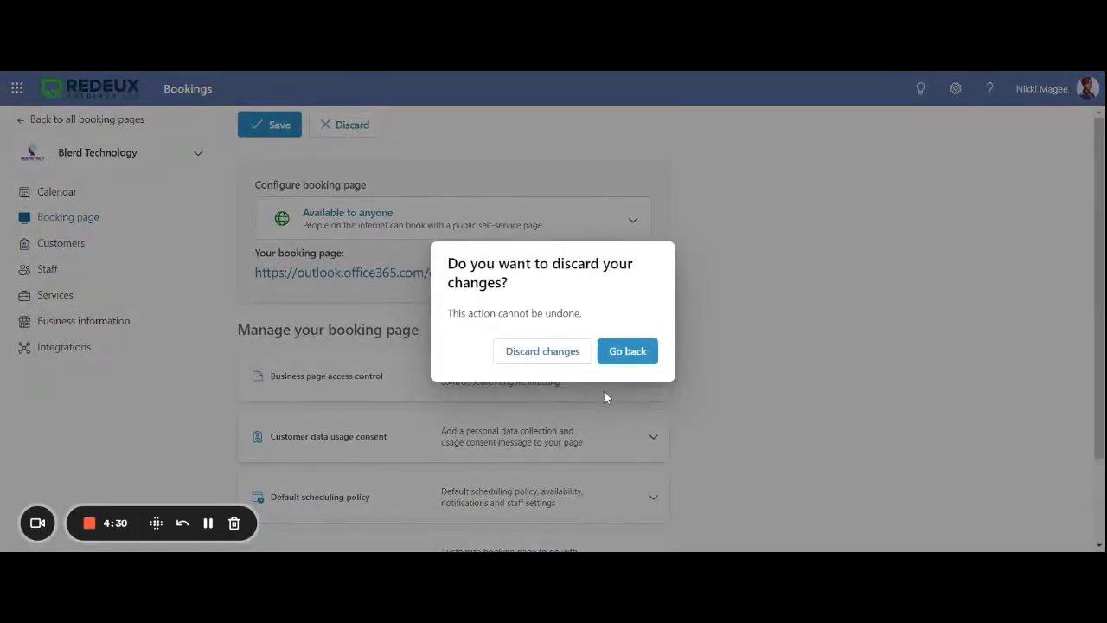
{"action": "left_click", "coordinate": [628, 354]}
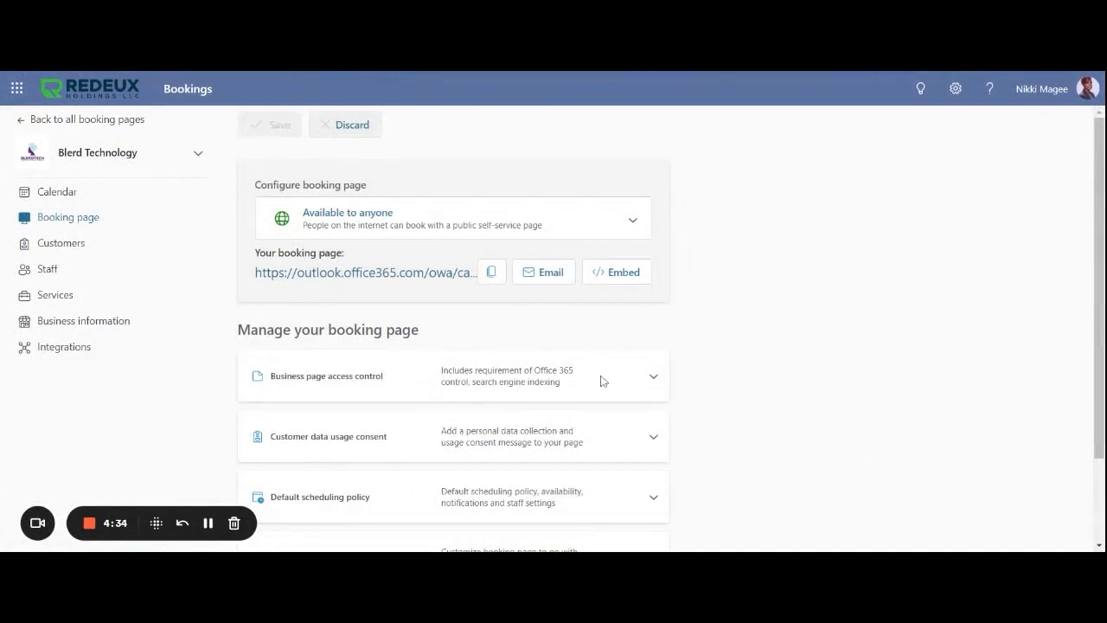
- Open the customer list and examine the fields of the new customer form, closing it without adding anyone
{"action": "left_click", "coordinate": [68, 247]}
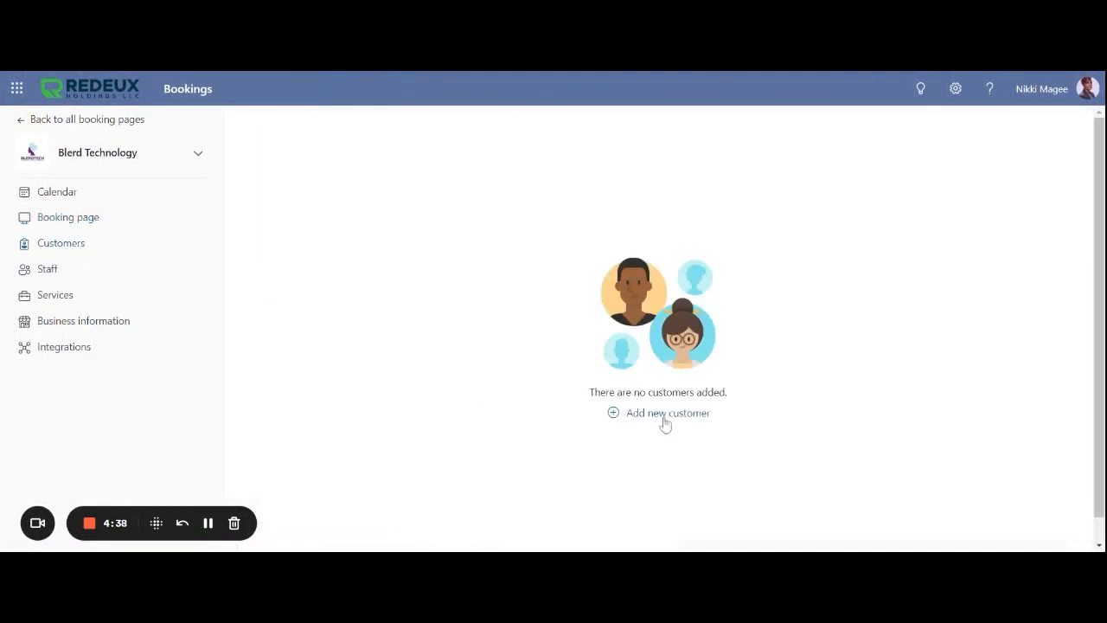
{"action": "left_click", "coordinate": [664, 417]}
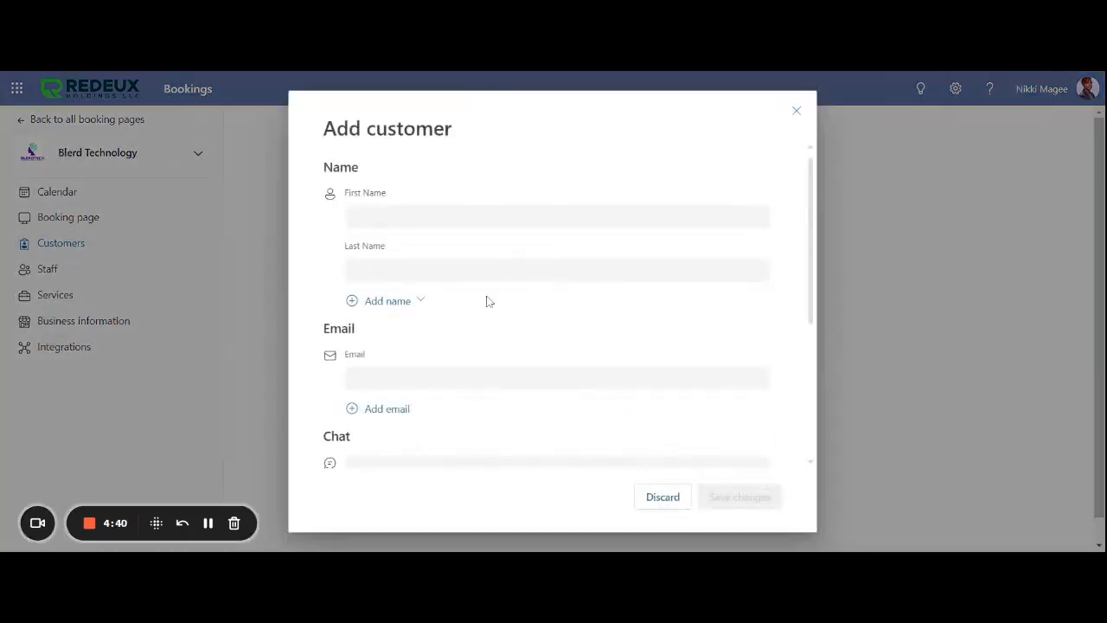
{"action": "scroll", "coordinate": [474, 306], "scroll_direction": "down", "scroll_amount": 1}
{"action": "scroll", "coordinate": [519, 348], "scroll_direction": "down", "scroll_amount": 2}
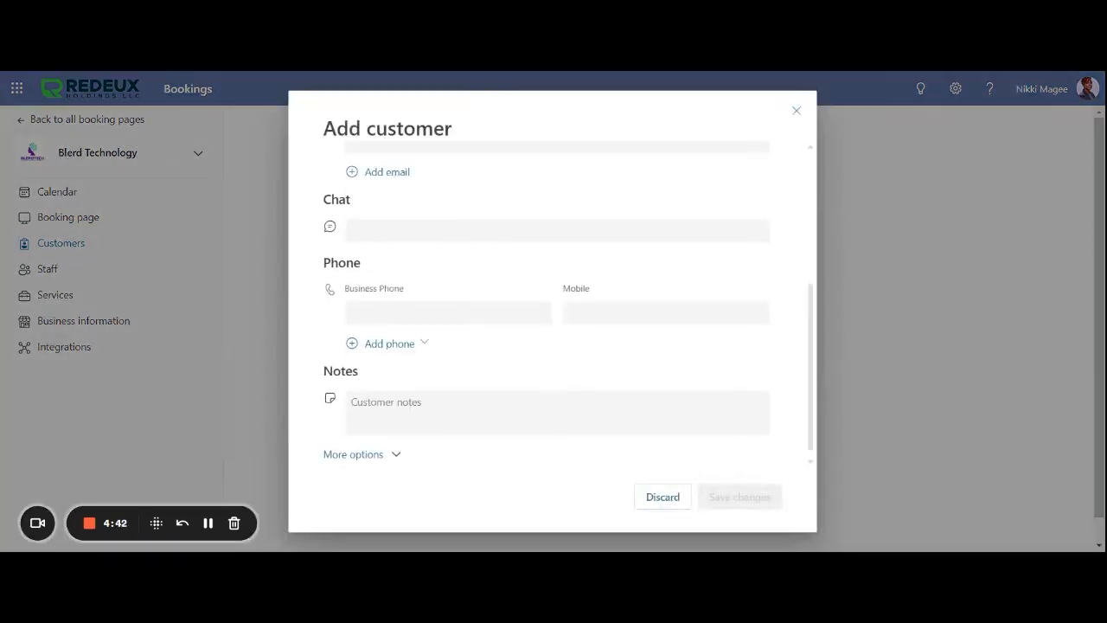
{"action": "scroll", "coordinate": [571, 408], "scroll_direction": "up", "scroll_amount": 3}
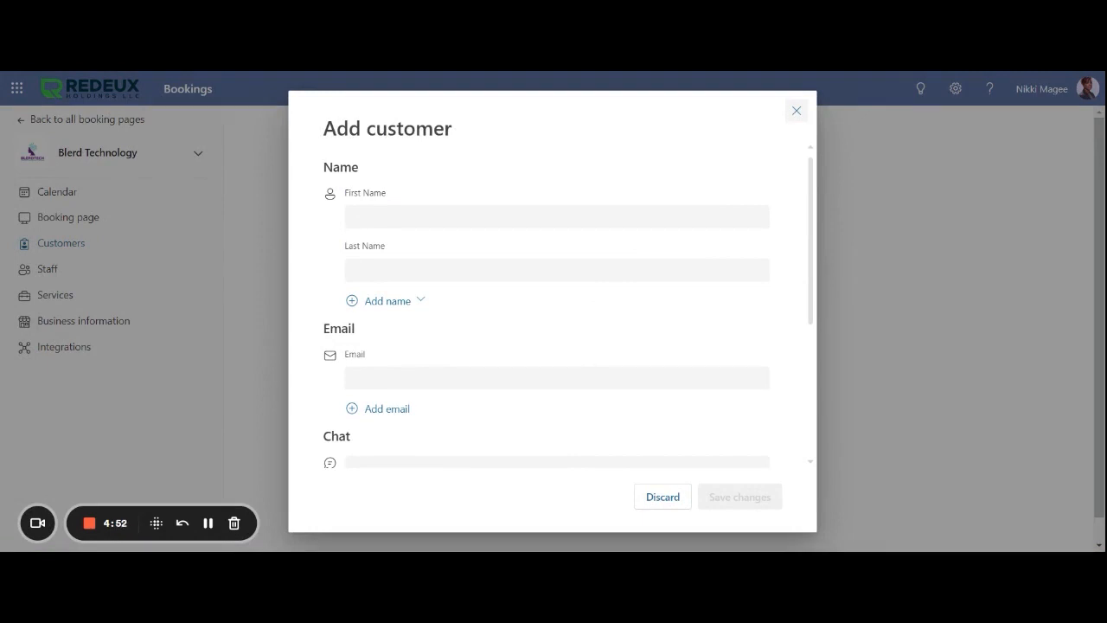
{"action": "left_click", "coordinate": [795, 113]}
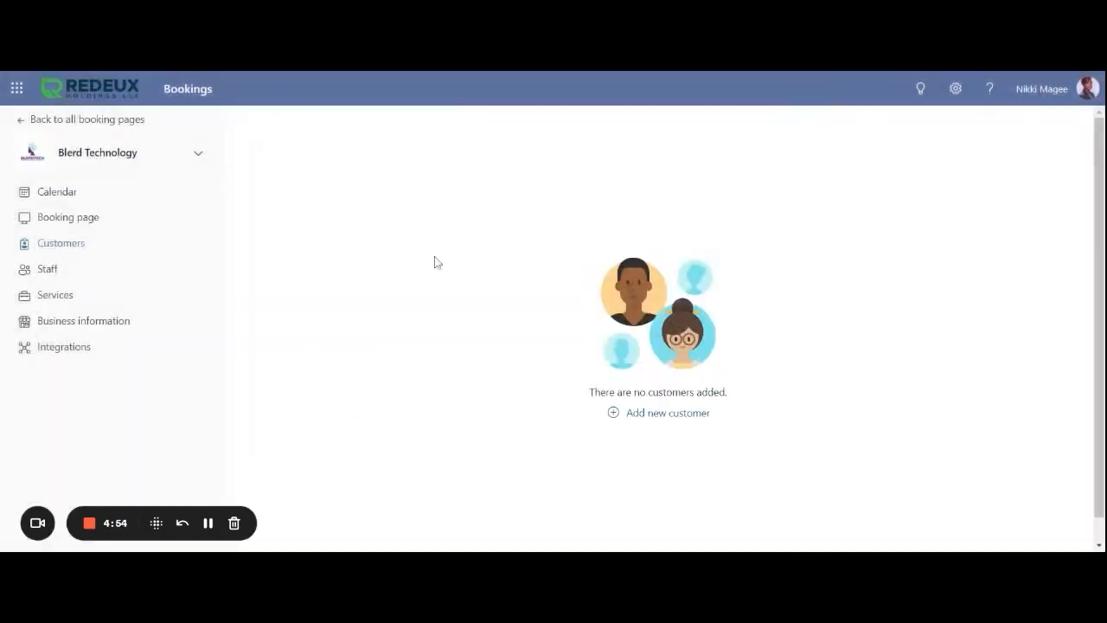
- Examine the calendar's new IT support booking form with its additional customer options, and close it without creating a booking
{"action": "left_click", "coordinate": [61, 192]}
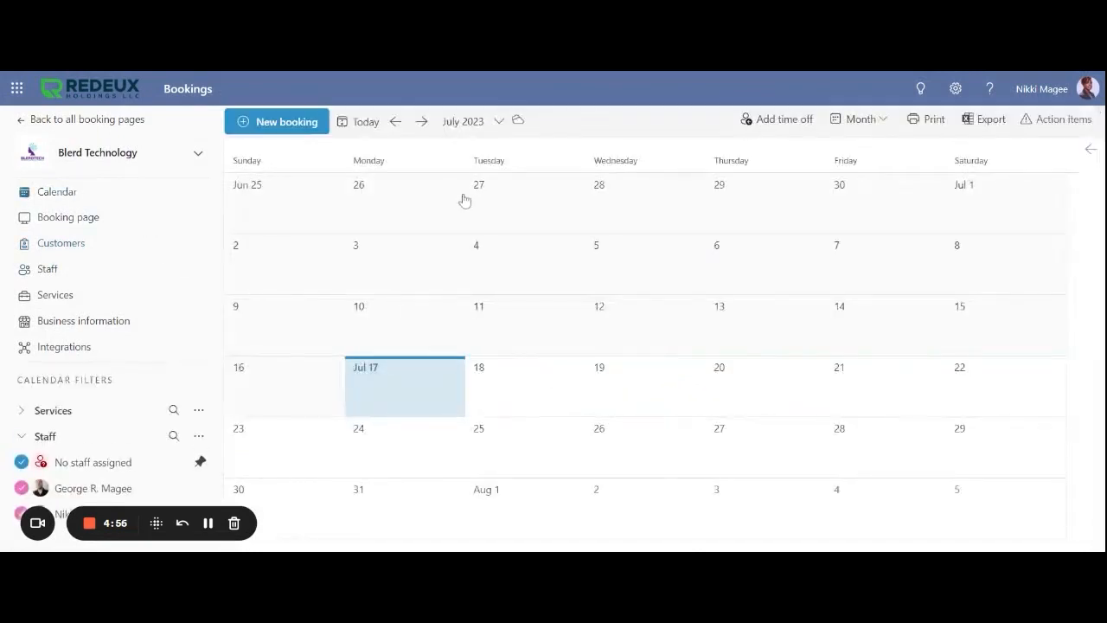
{"action": "left_click", "coordinate": [300, 128]}
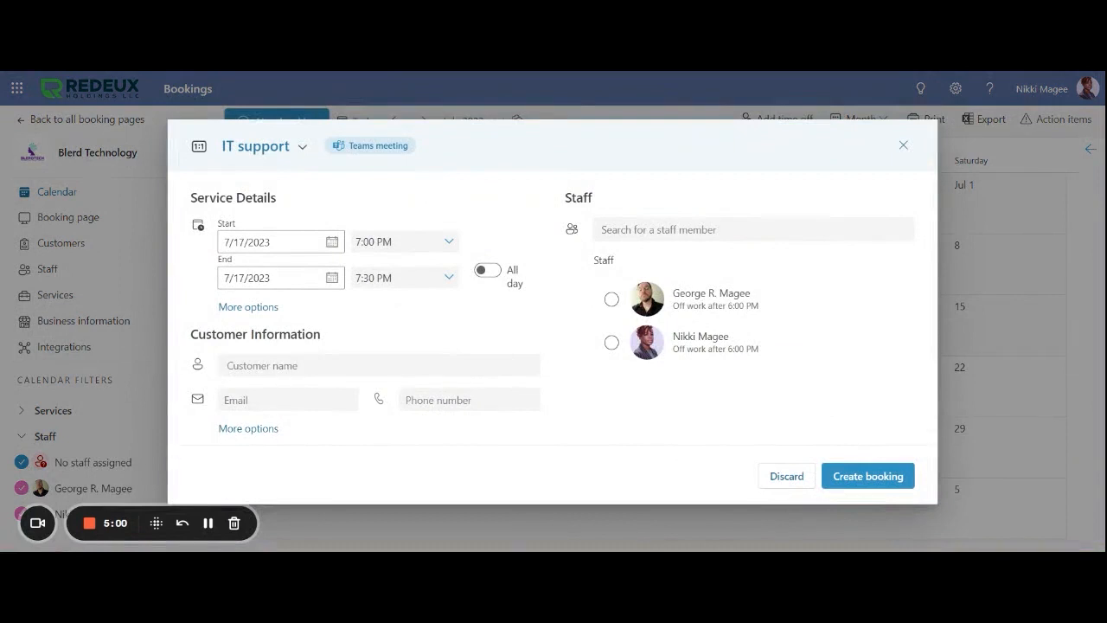
{"action": "left_click", "coordinate": [239, 430]}
{"action": "scroll", "coordinate": [401, 407], "scroll_direction": "down", "scroll_amount": 3}
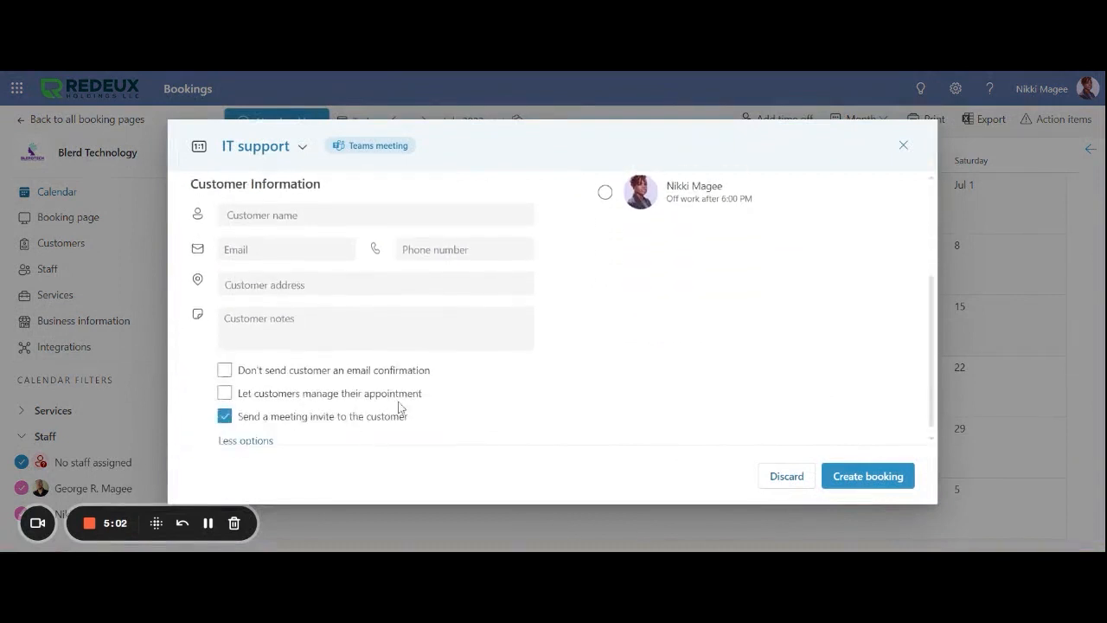
{"action": "scroll", "coordinate": [312, 384], "scroll_direction": "up", "scroll_amount": 3}
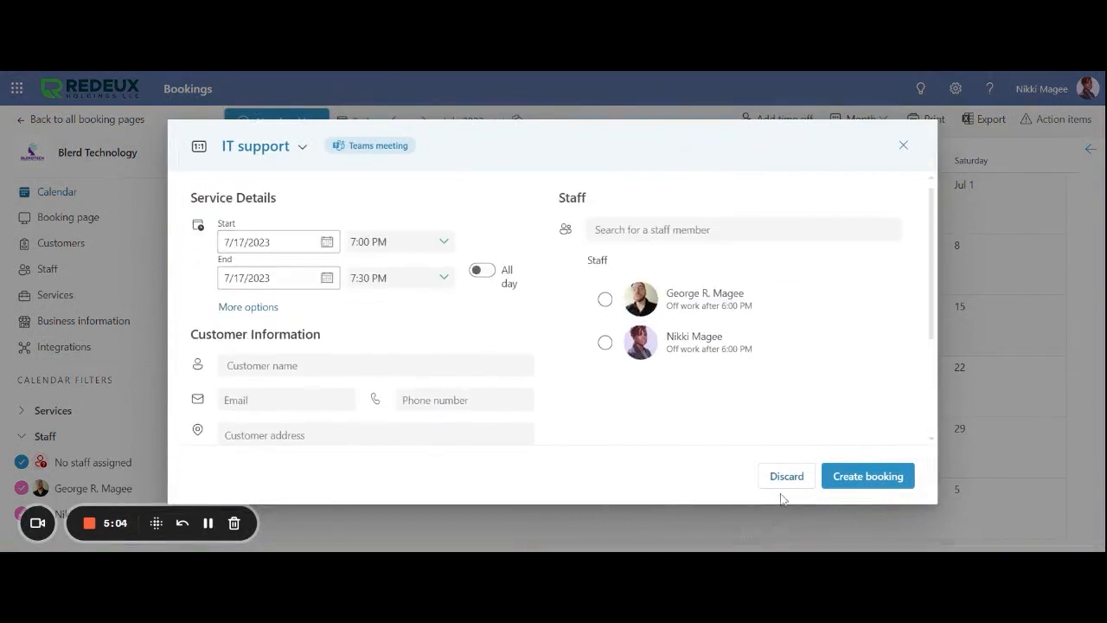
{"action": "left_click", "coordinate": [904, 146]}
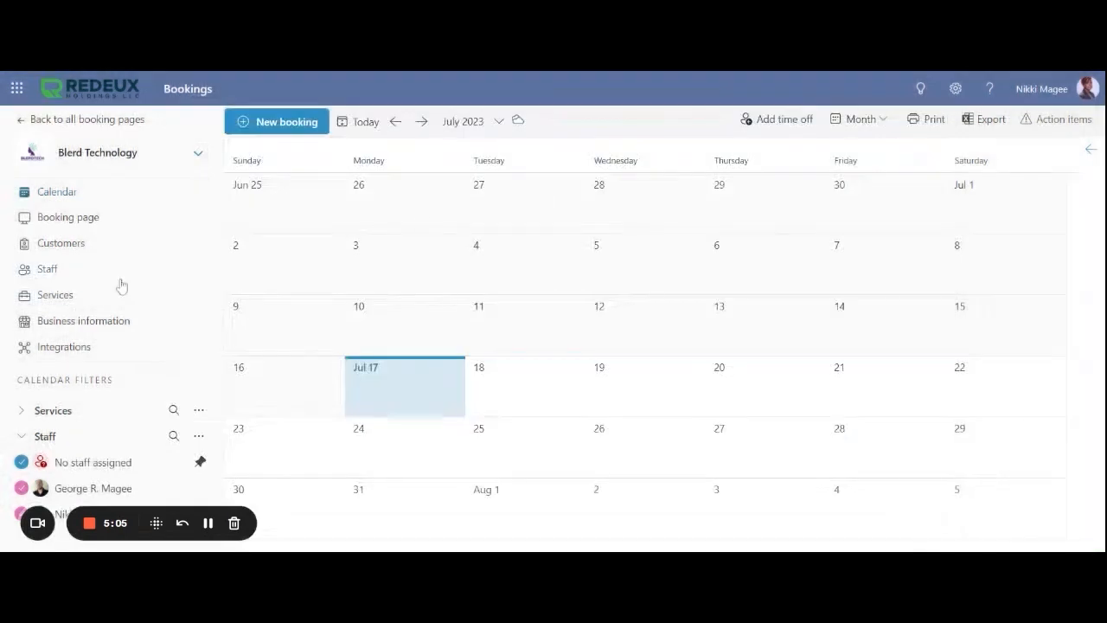
- Open the staff list, examine the Add staff form including its availability settings, and discard it
{"action": "left_click", "coordinate": [48, 271]}
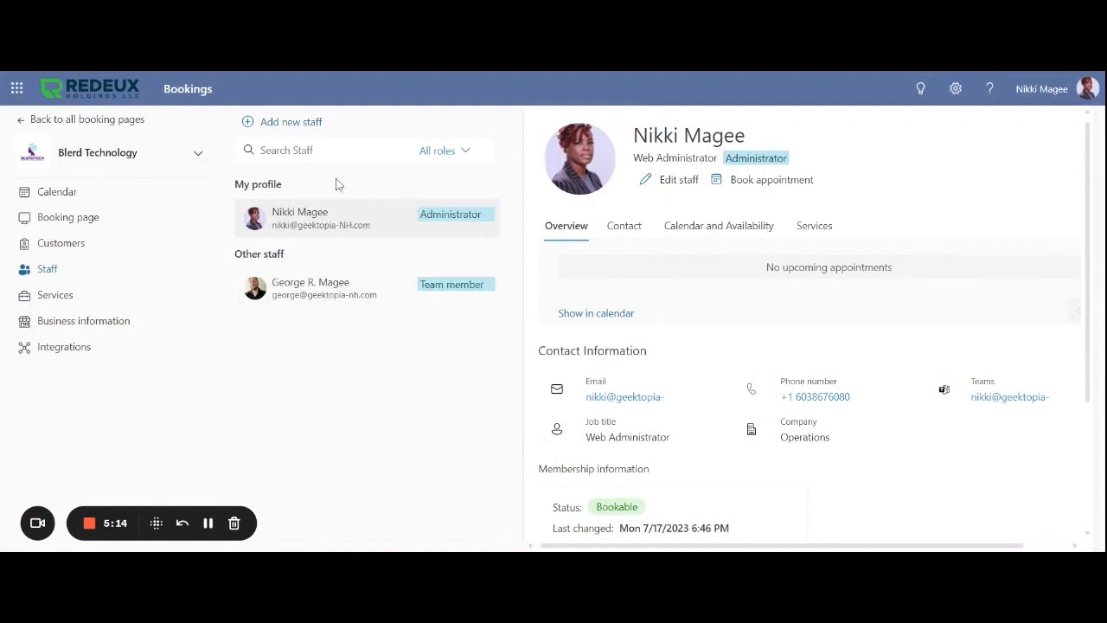
{"action": "left_click", "coordinate": [286, 123]}
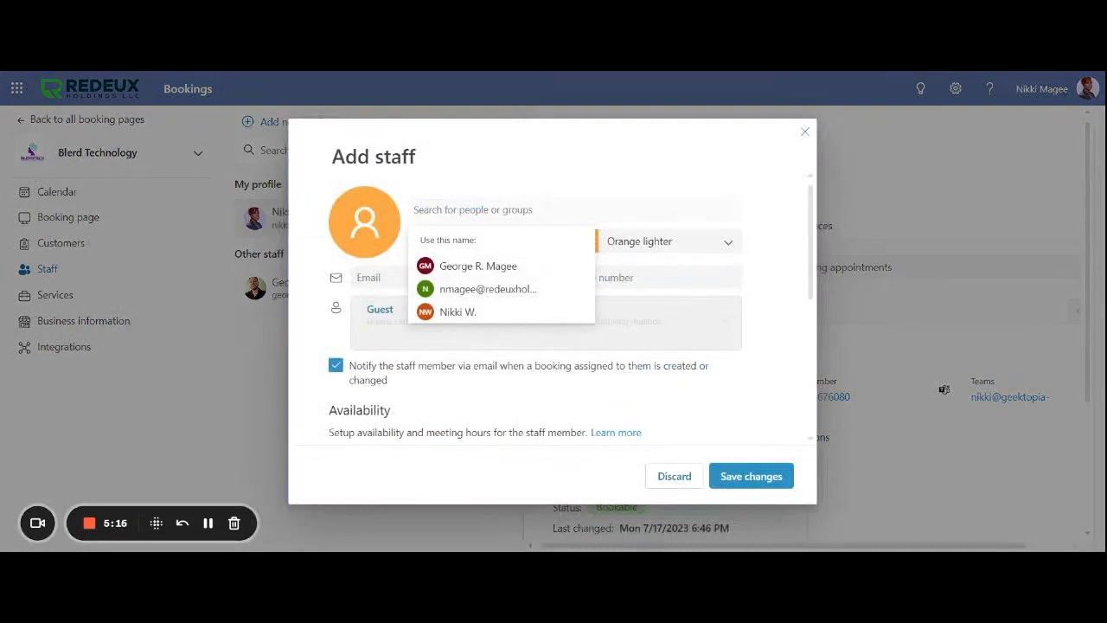
{"action": "left_click", "coordinate": [632, 169]}
{"action": "left_click", "coordinate": [519, 209]}
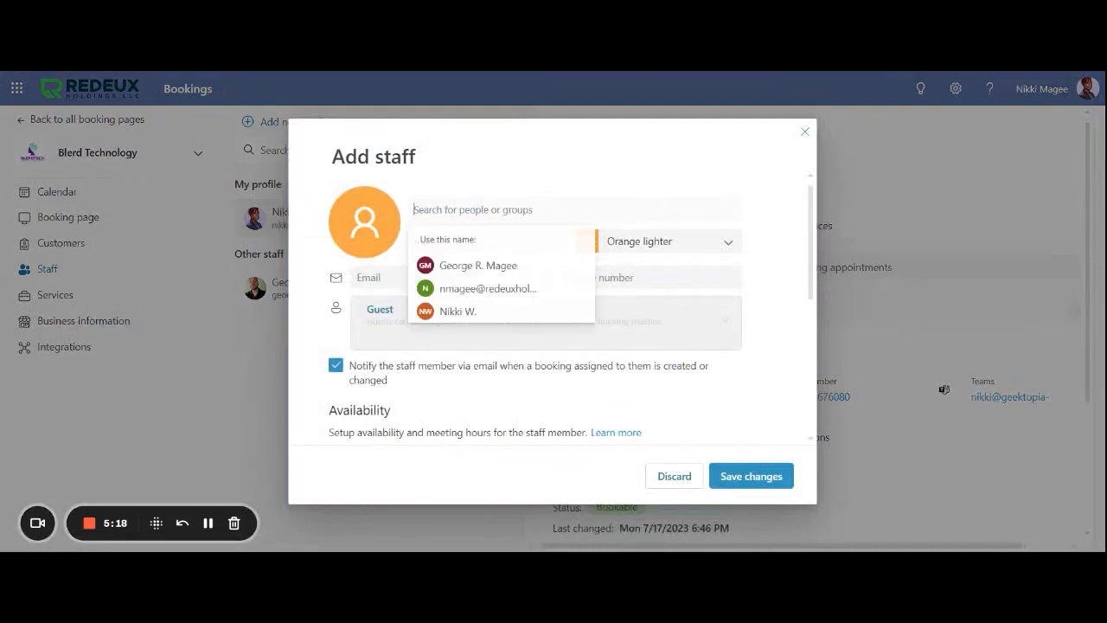
{"action": "left_click", "coordinate": [523, 186]}
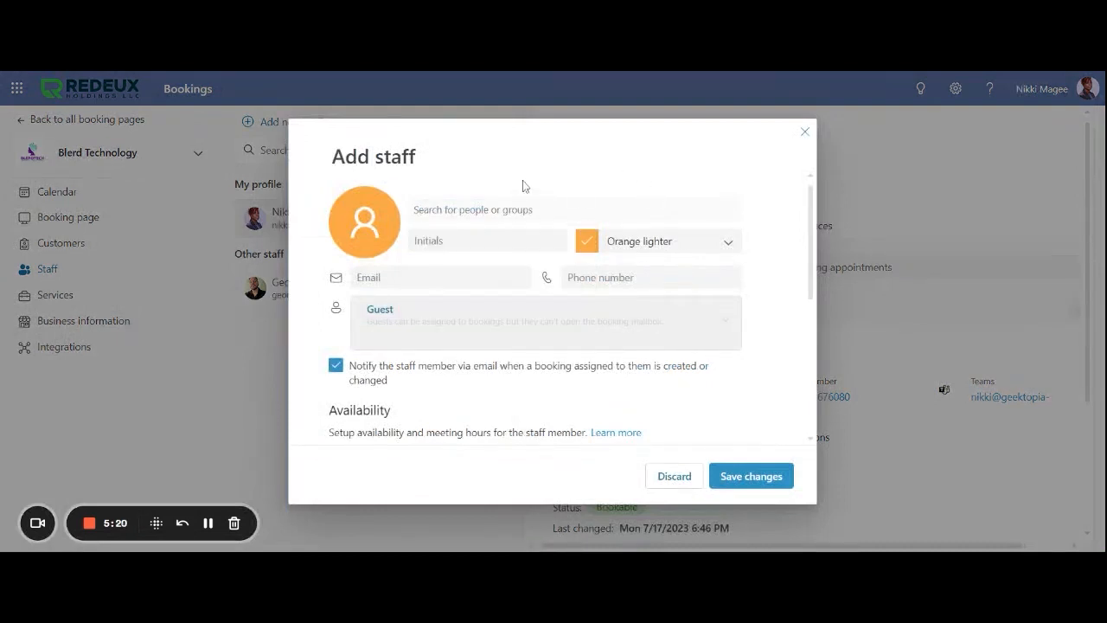
{"action": "scroll", "coordinate": [559, 415], "scroll_direction": "down", "scroll_amount": 2}
{"action": "scroll", "coordinate": [630, 430], "scroll_direction": "down", "scroll_amount": 2}
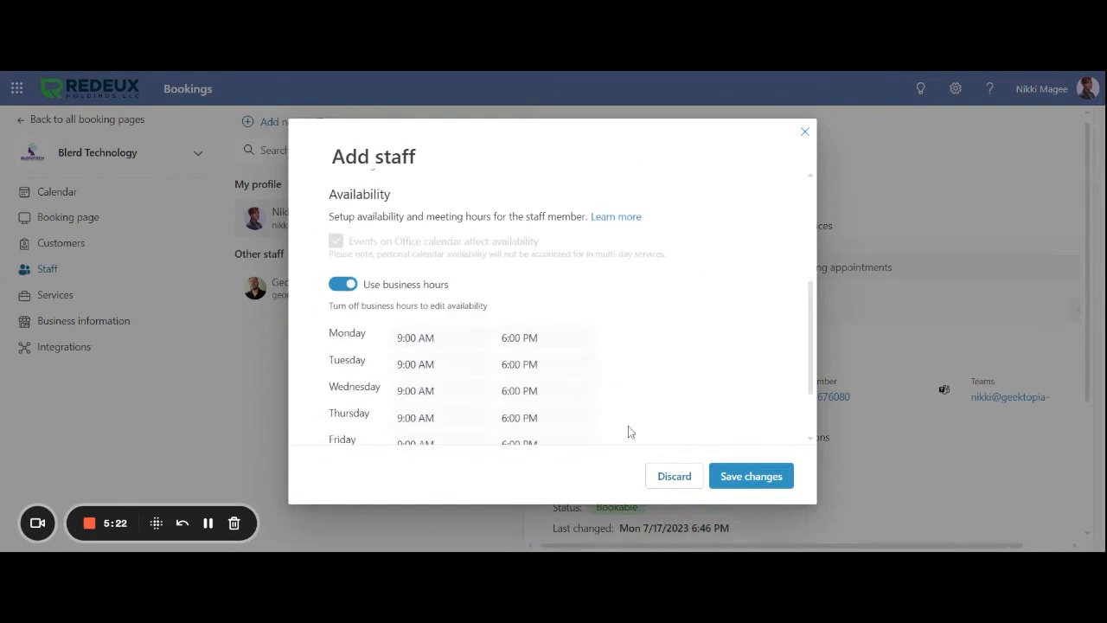
{"action": "scroll", "coordinate": [618, 358], "scroll_direction": "up", "scroll_amount": 5}
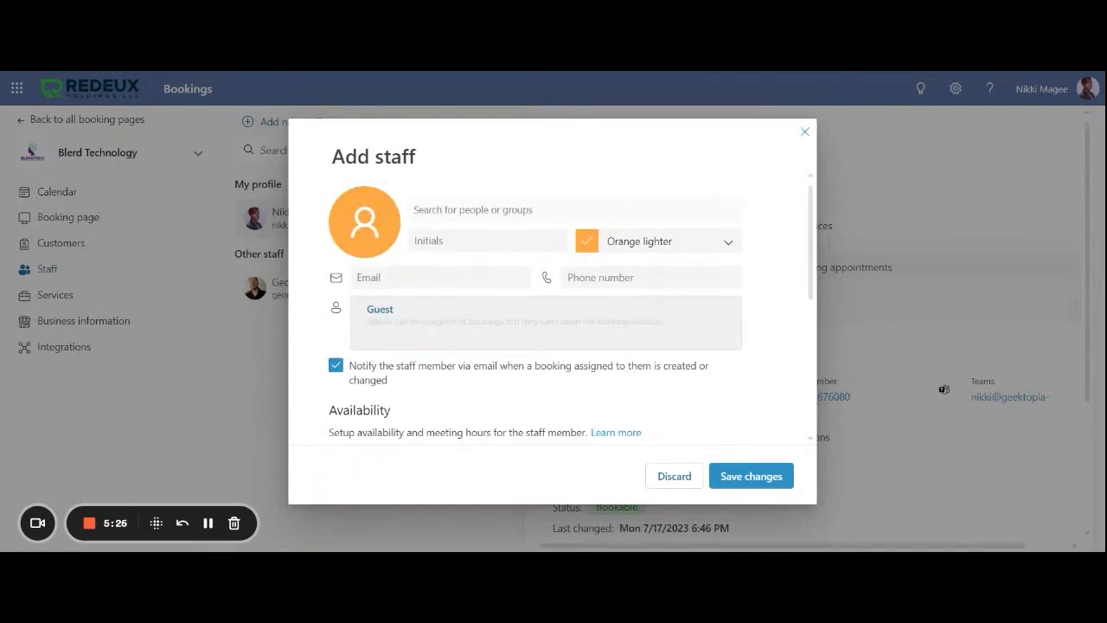
{"action": "left_click", "coordinate": [450, 278]}
{"action": "left_click", "coordinate": [682, 481]}
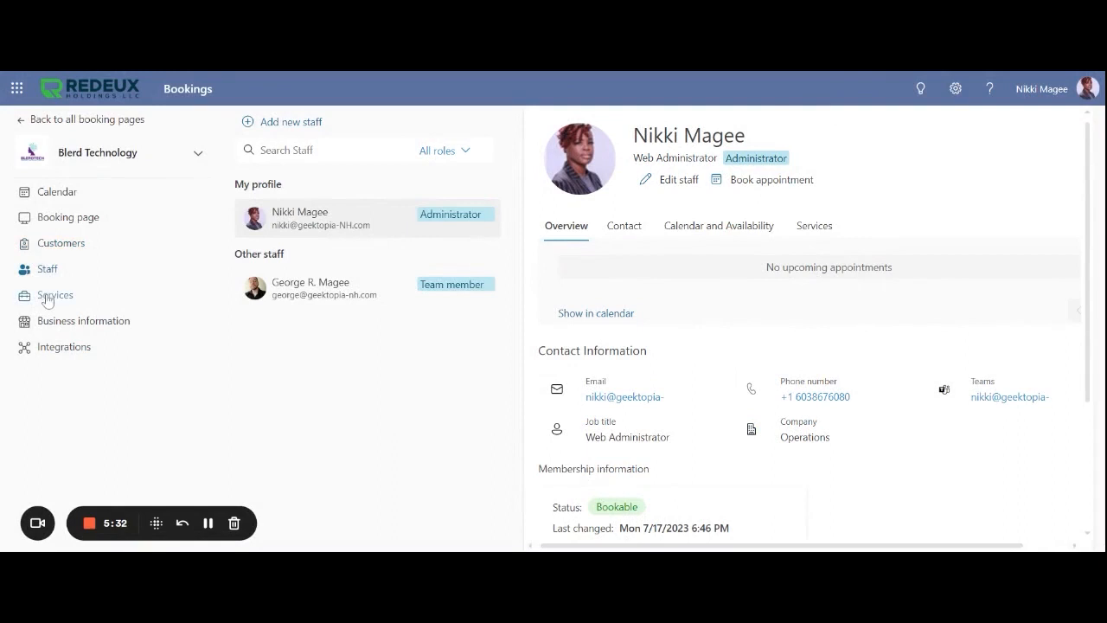
- Open the IT support service for editing and rename it "SharePoint Training"
{"action": "left_click", "coordinate": [49, 298]}
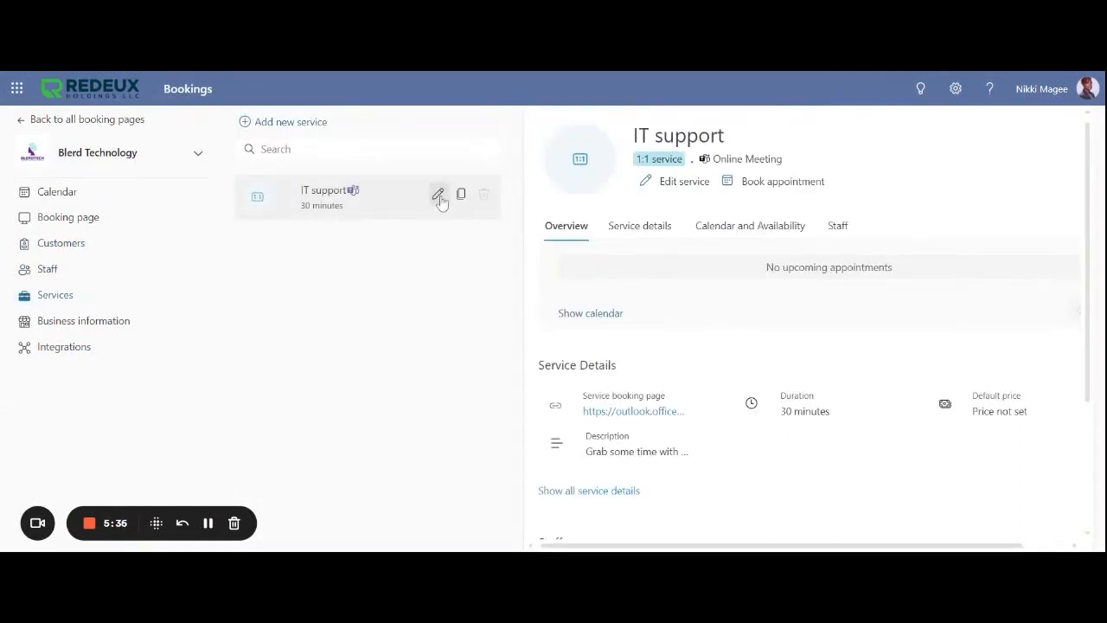
{"action": "left_click", "coordinate": [439, 195]}
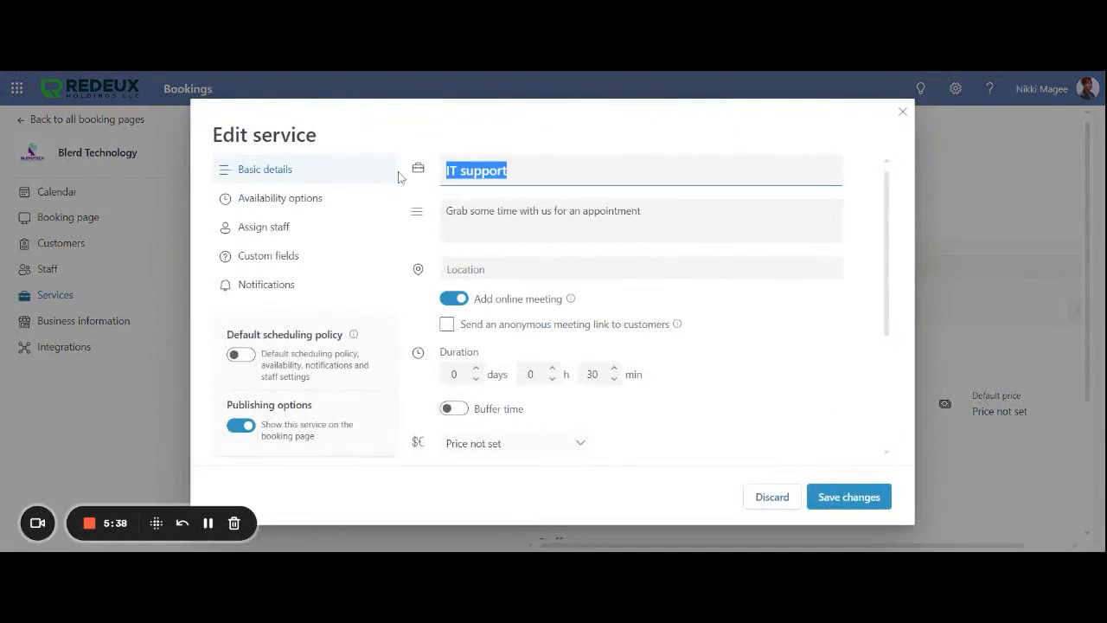
{"action": "type", "text": "Share"}
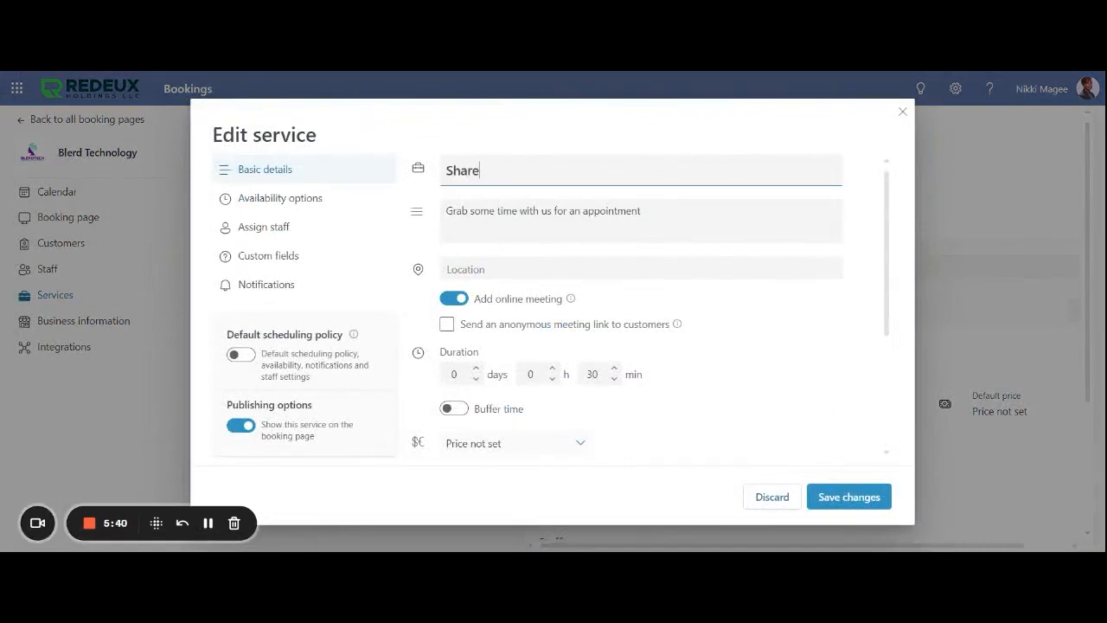
{"action": "type", "text": "Point Training"}
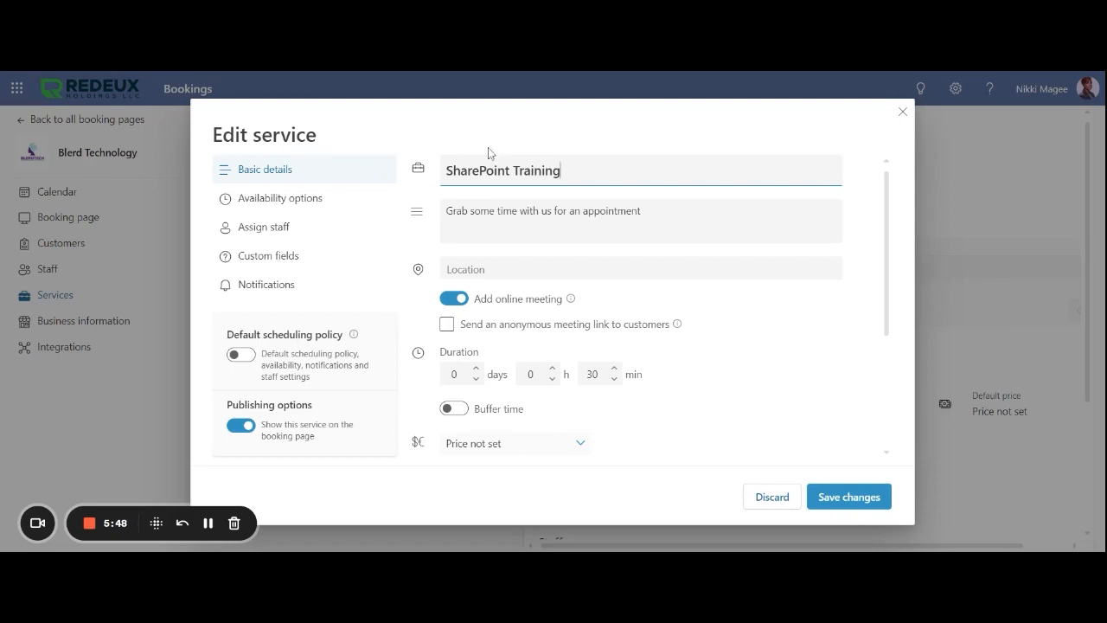
- Extend the service description to "Grab some time with us for an appointment to get trained on SharePoint." and leave the location blank
{"action": "left_click", "coordinate": [641, 211]}
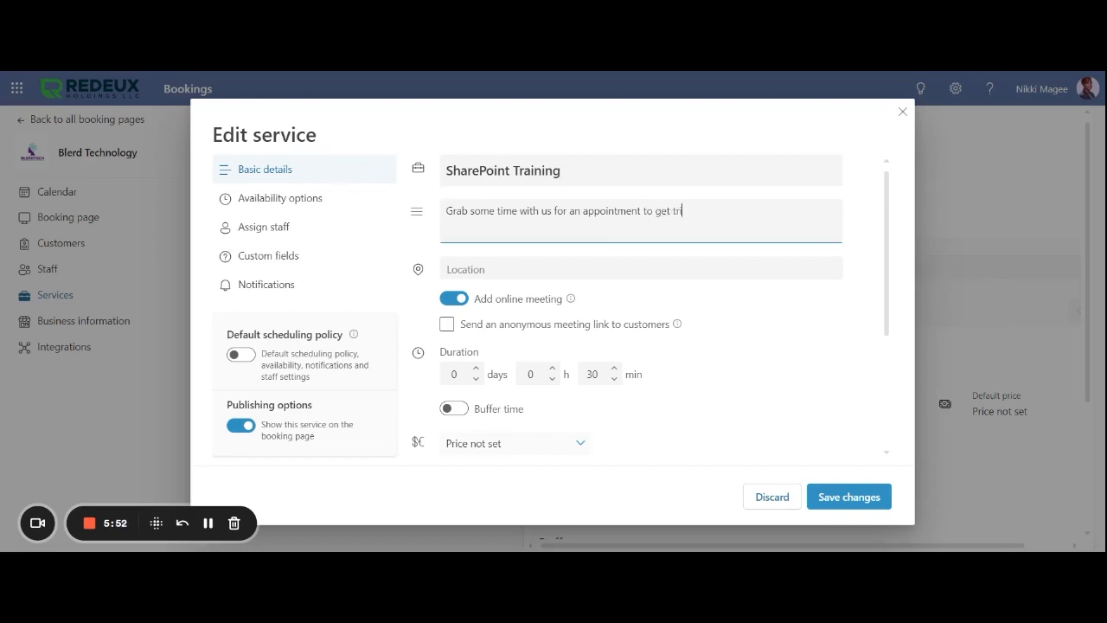
{"action": "type", "text": "to get trained on SharePoint."}
{"action": "mouse_move", "coordinate": [571, 302]}
{"action": "scroll", "coordinate": [766, 312], "scroll_direction": "down", "scroll_amount": 5}
{"action": "scroll", "coordinate": [744, 316], "scroll_direction": "up", "scroll_amount": 5}
{"action": "left_click", "coordinate": [641, 269]}
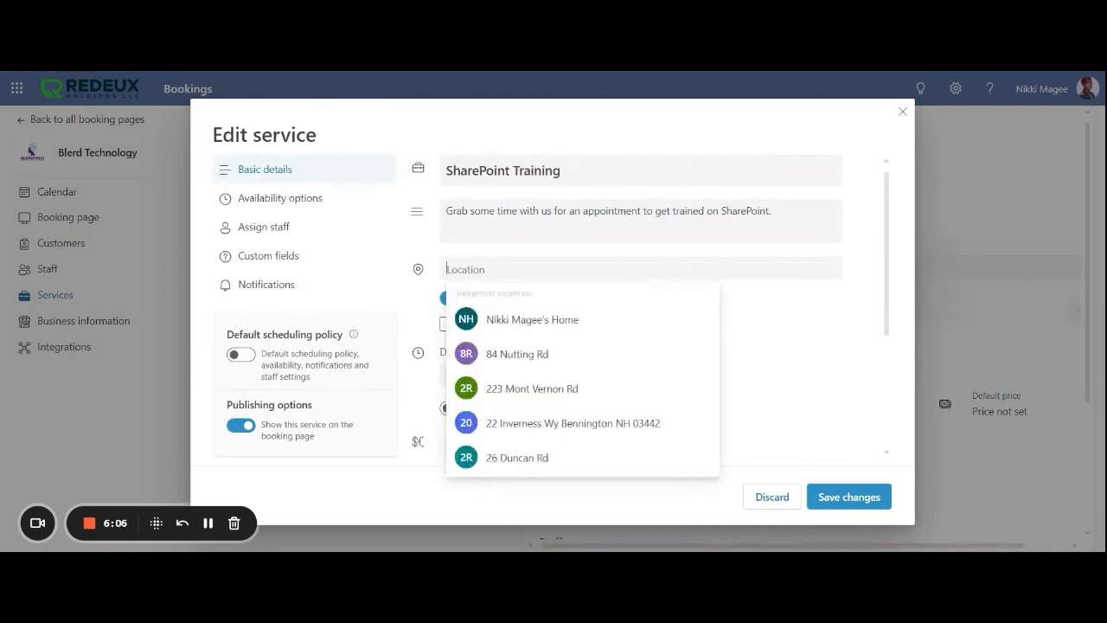
{"action": "left_click", "coordinate": [808, 349]}
- Set the service's duration to 1 hour and 0 minutes
{"action": "scroll", "coordinate": [773, 349], "scroll_direction": "down", "scroll_amount": 3}
{"action": "scroll", "coordinate": [755, 343], "scroll_direction": "up", "scroll_amount": 2}
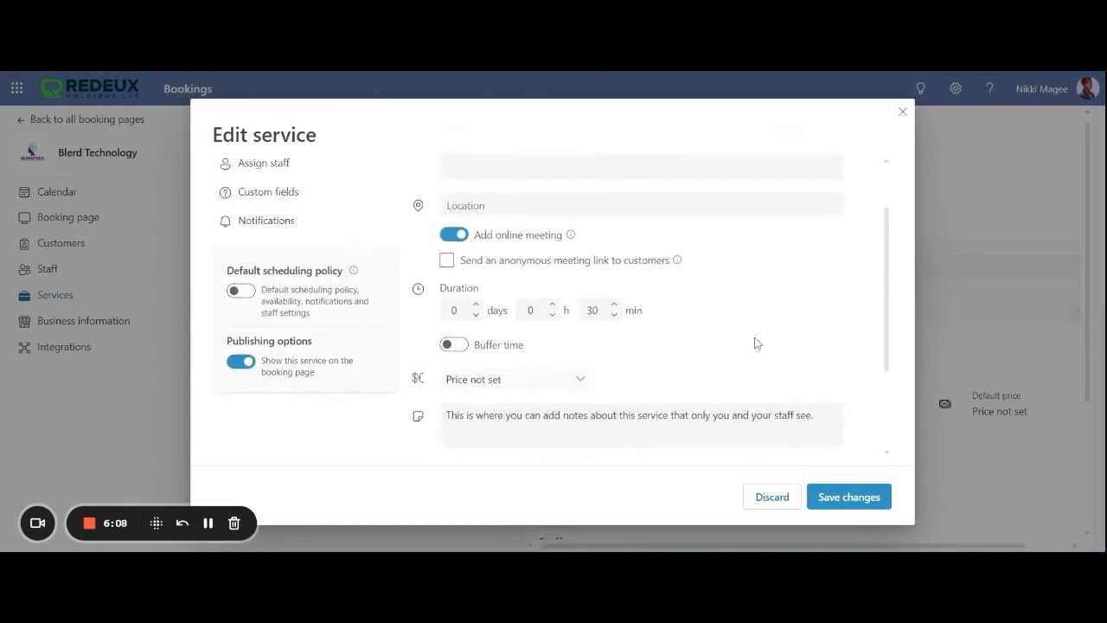
{"action": "scroll", "coordinate": [755, 343], "scroll_direction": "up", "scroll_amount": 1}
{"action": "left_click", "coordinate": [616, 327]}
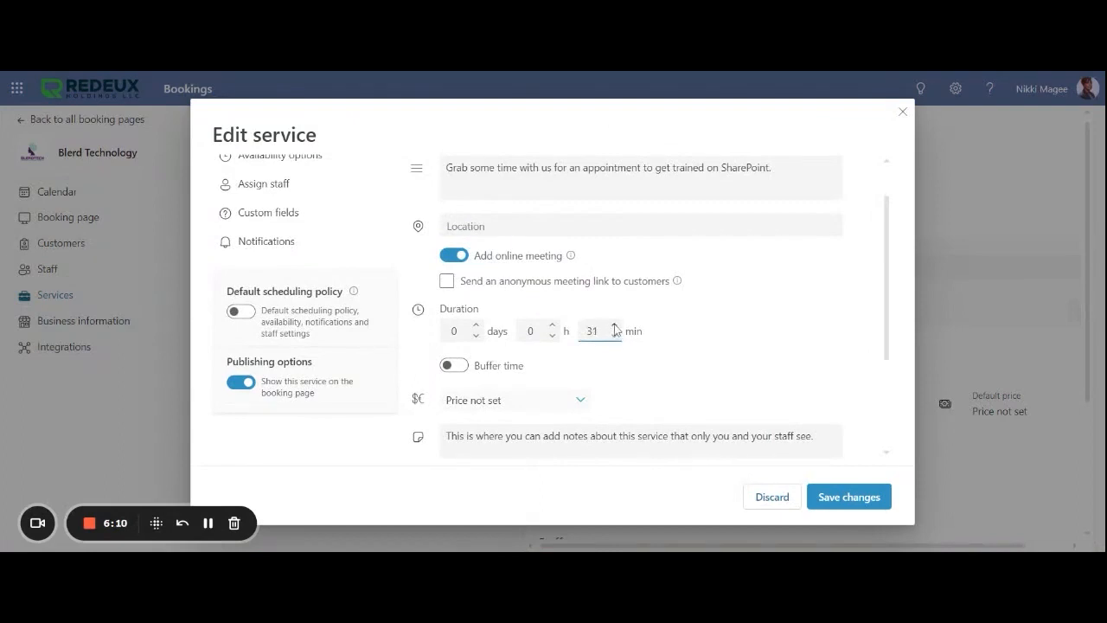
{"action": "left_click", "coordinate": [553, 326]}
{"action": "double_click", "coordinate": [592, 332]}
{"action": "type", "text": "0"}
- Set the service's default price to an hourly rate of $60
{"action": "scroll", "coordinate": [744, 336], "scroll_direction": "down", "scroll_amount": 2}
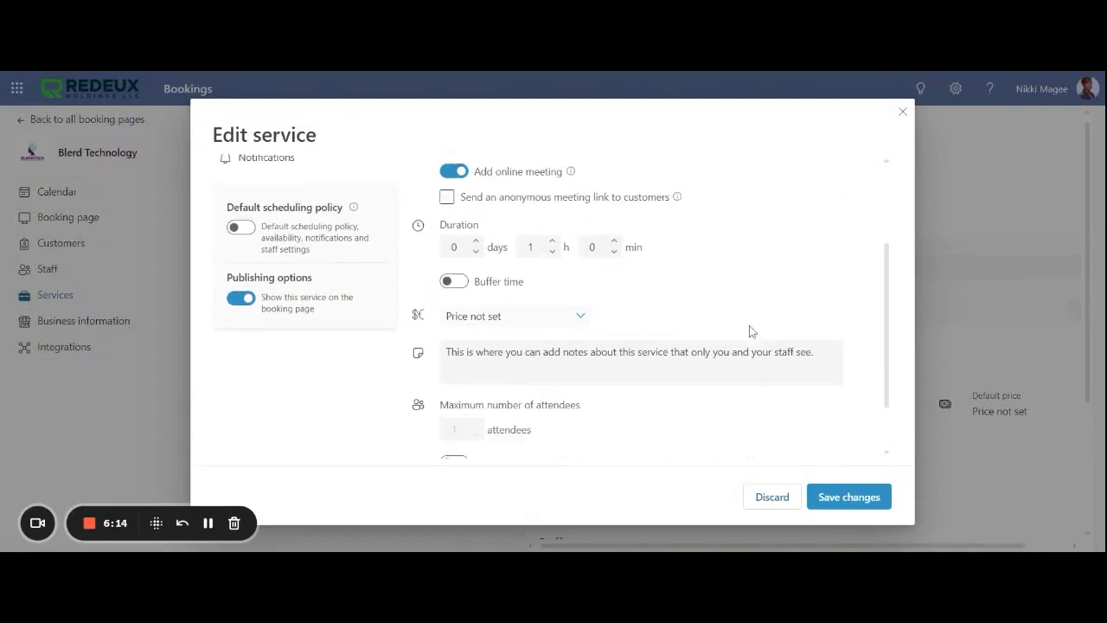
{"action": "left_click", "coordinate": [582, 259]}
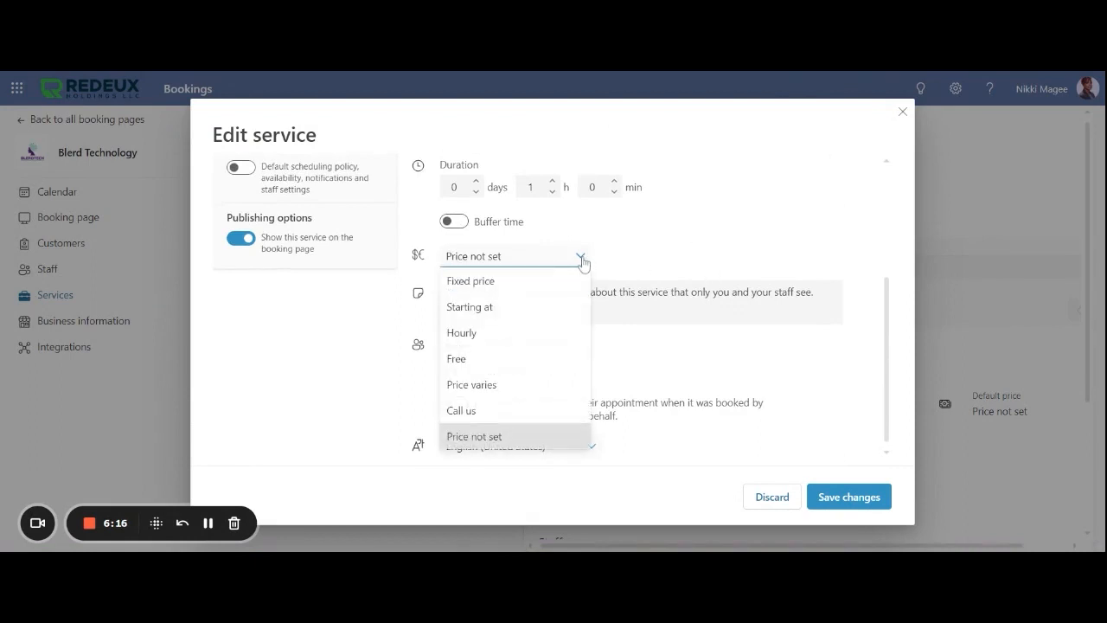
{"action": "left_click", "coordinate": [558, 337]}
{"action": "left_click", "coordinate": [630, 256]}
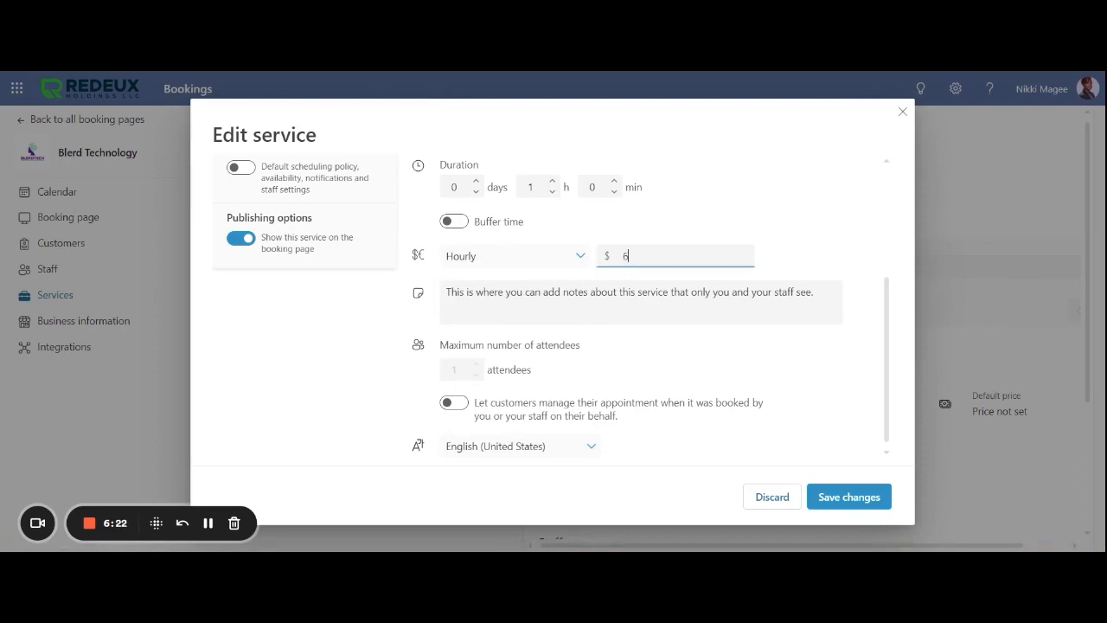
{"action": "left_click", "coordinate": [820, 238]}
- Keep the internal notes text and let customers manage appointments booked by you or your staff on their behalf
{"action": "left_click", "coordinate": [569, 294]}
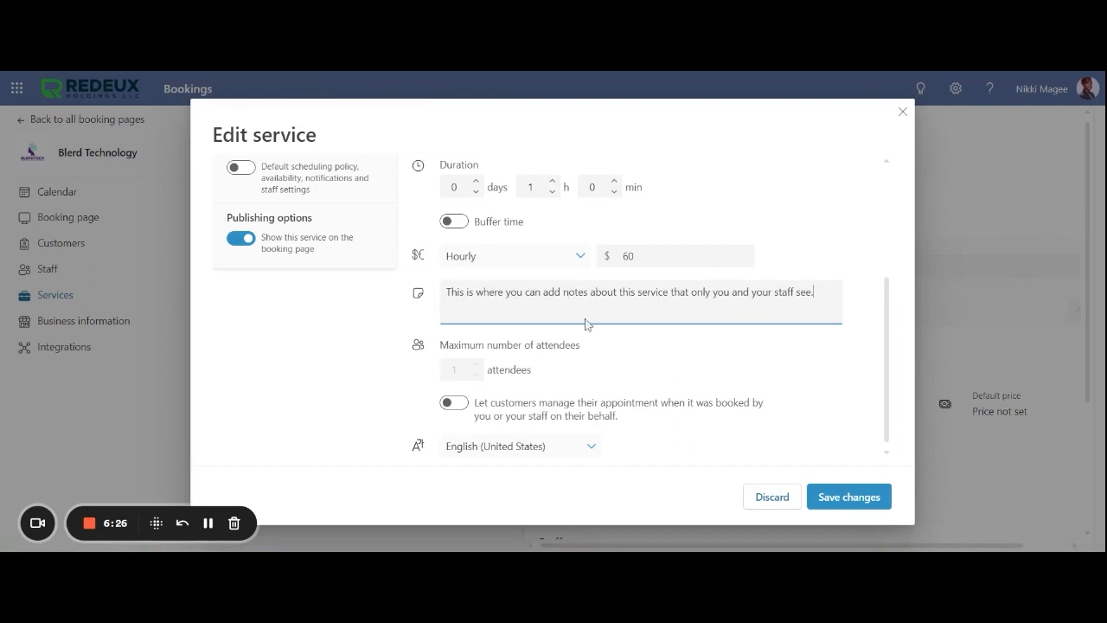
{"action": "key", "text": "End"}
{"action": "left_click", "coordinate": [464, 406]}
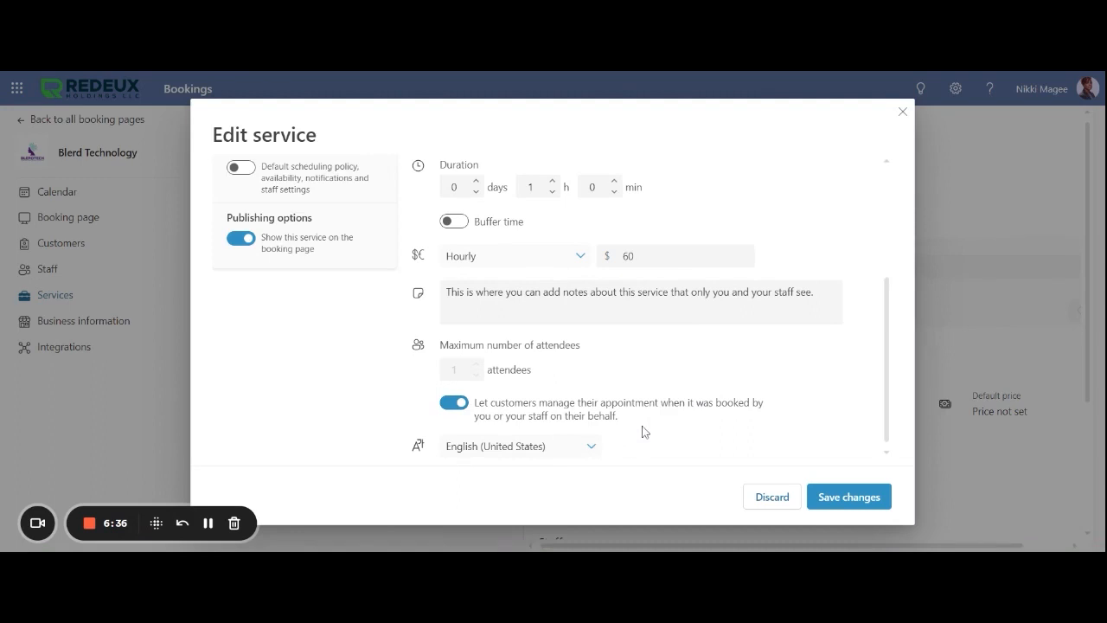
- Disallow customers from choosing a particular staff member and assign the second listed staff member to the service
{"action": "scroll", "coordinate": [761, 398], "scroll_direction": "up", "scroll_amount": 5}
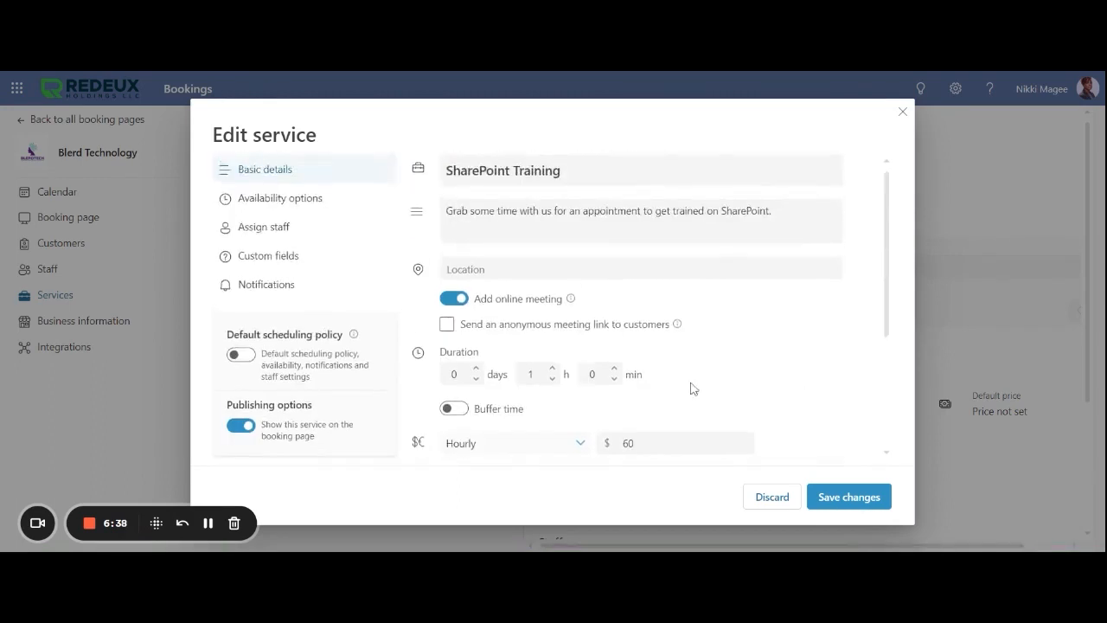
{"action": "scroll", "coordinate": [360, 407], "scroll_direction": "down", "scroll_amount": 2}
{"action": "scroll", "coordinate": [302, 320], "scroll_direction": "up", "scroll_amount": 2}
{"action": "left_click", "coordinate": [275, 227]}
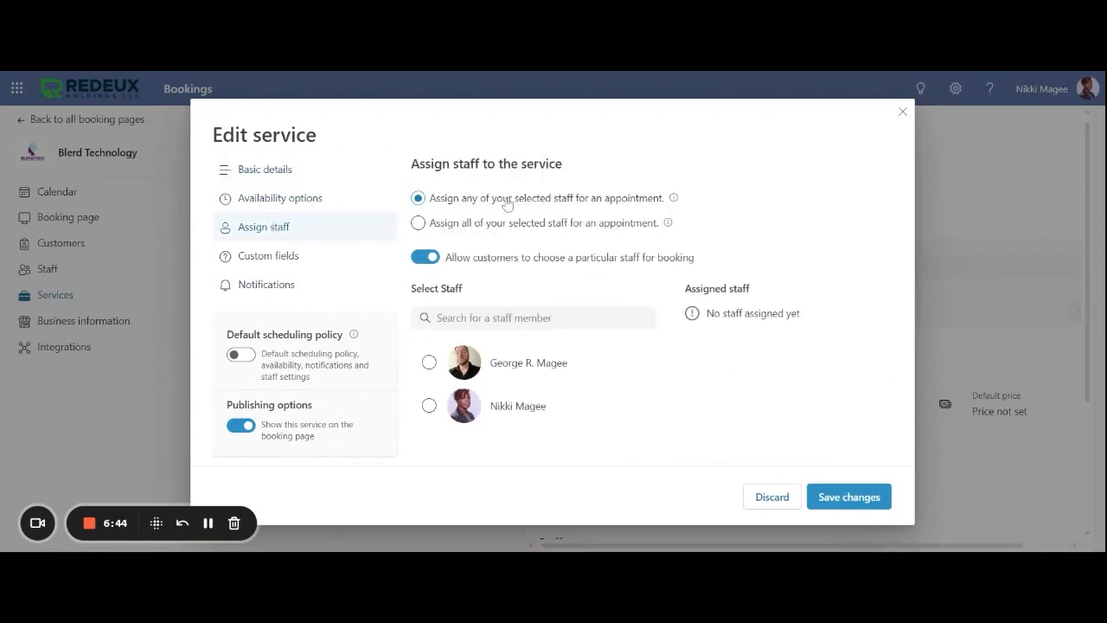
{"action": "left_click", "coordinate": [424, 263]}
{"action": "left_click", "coordinate": [430, 406]}
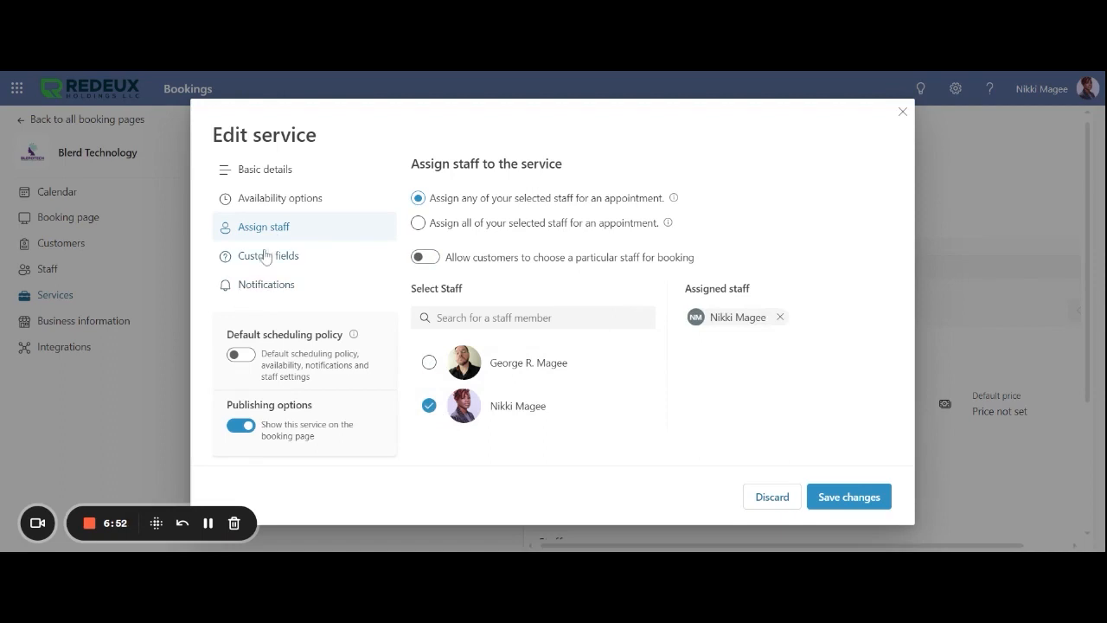
- Make Monday, Tuesday and Thursday not bookable in the service's custom weekly availability by removing their hours
{"action": "left_click", "coordinate": [278, 200]}
{"action": "scroll", "coordinate": [815, 249], "scroll_direction": "down", "scroll_amount": 3}
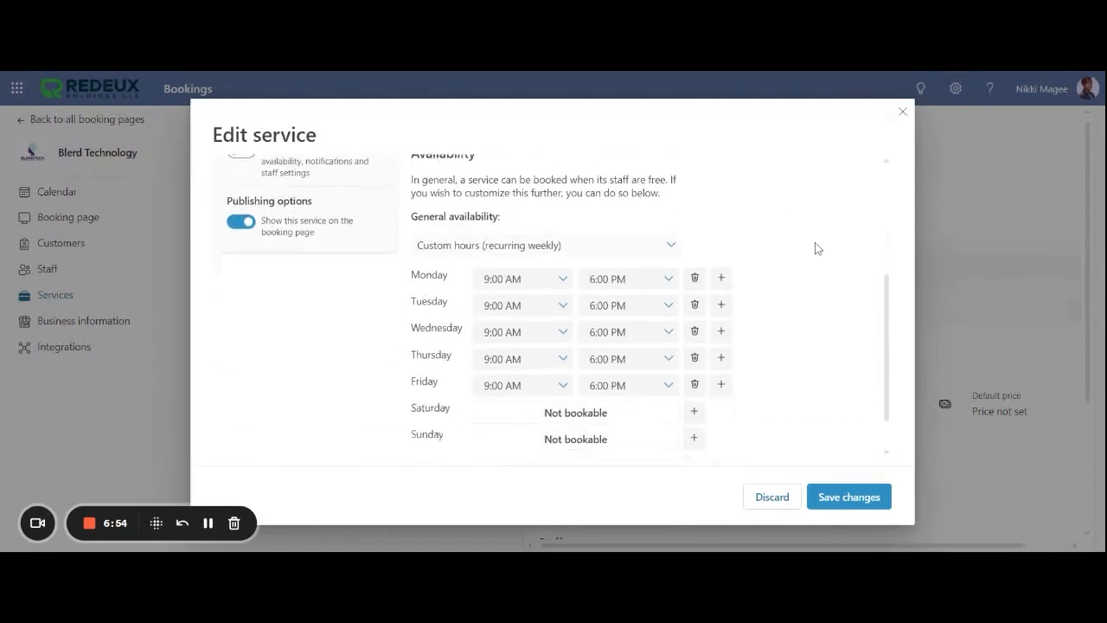
{"action": "scroll", "coordinate": [452, 381], "scroll_direction": "up", "scroll_amount": 3}
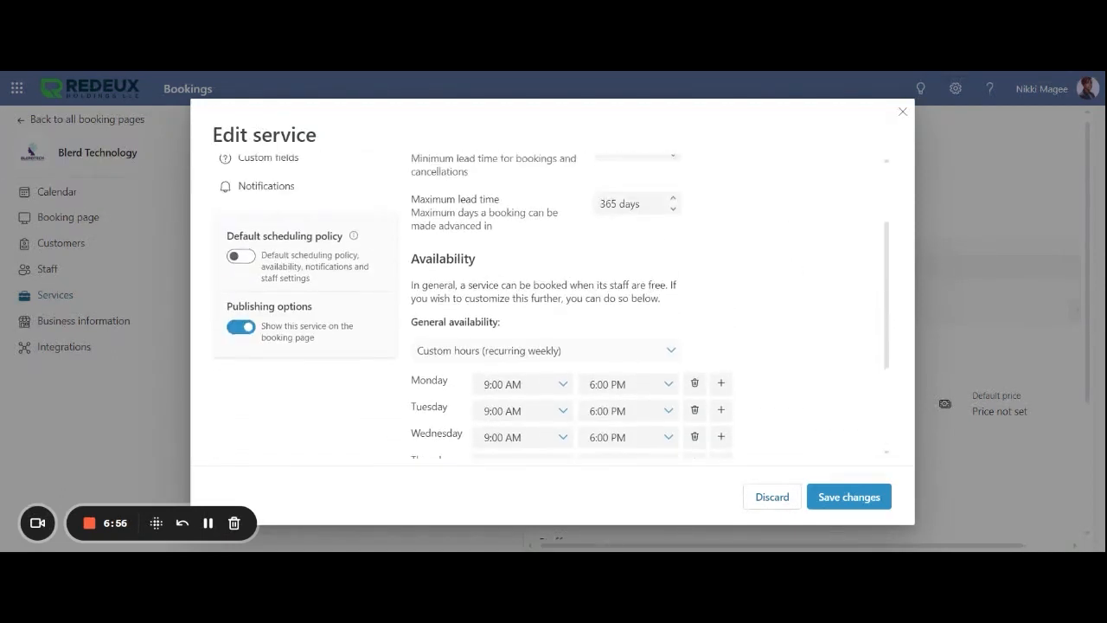
{"action": "scroll", "coordinate": [605, 320], "scroll_direction": "down", "scroll_amount": 2}
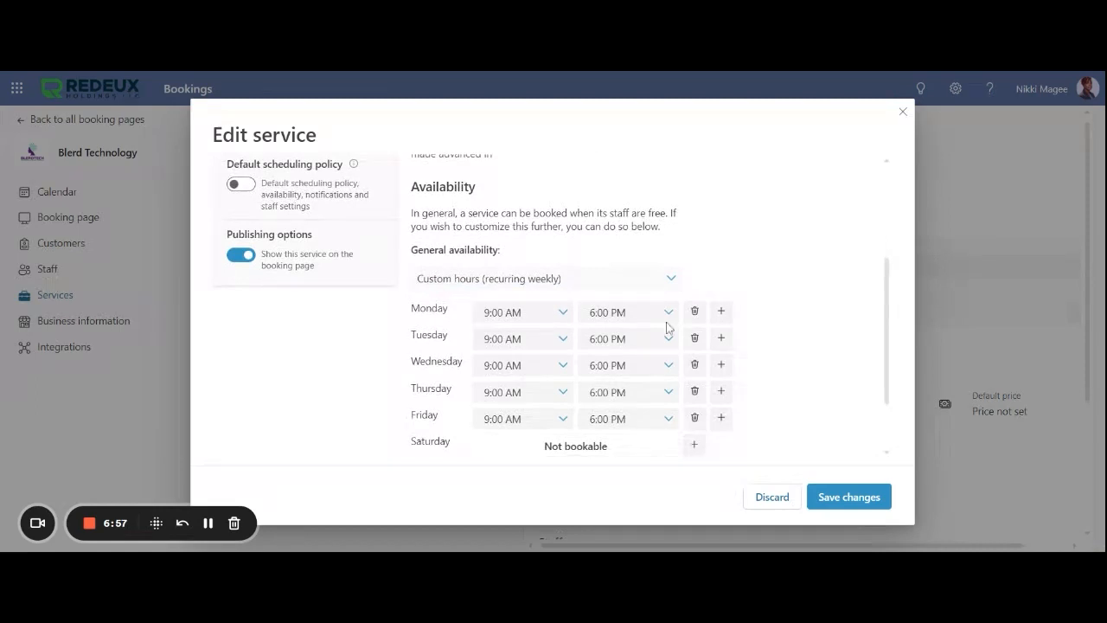
{"action": "left_click", "coordinate": [724, 313]}
{"action": "left_click", "coordinate": [695, 312]}
{"action": "left_click", "coordinate": [695, 312]}
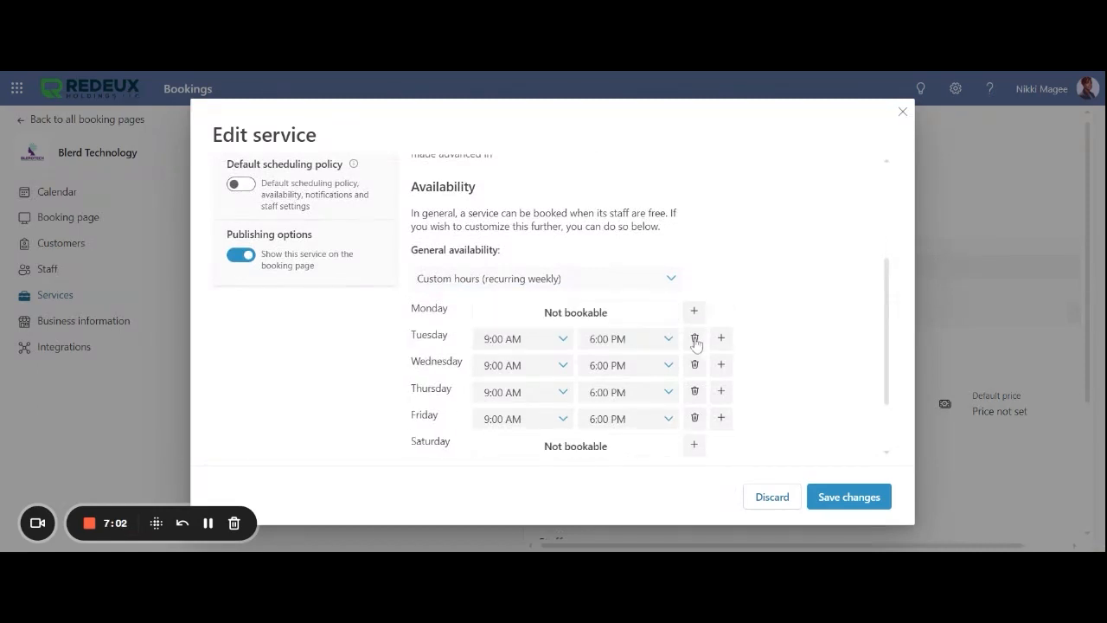
{"action": "left_click", "coordinate": [696, 339]}
{"action": "scroll", "coordinate": [813, 356], "scroll_direction": "down", "scroll_amount": 2}
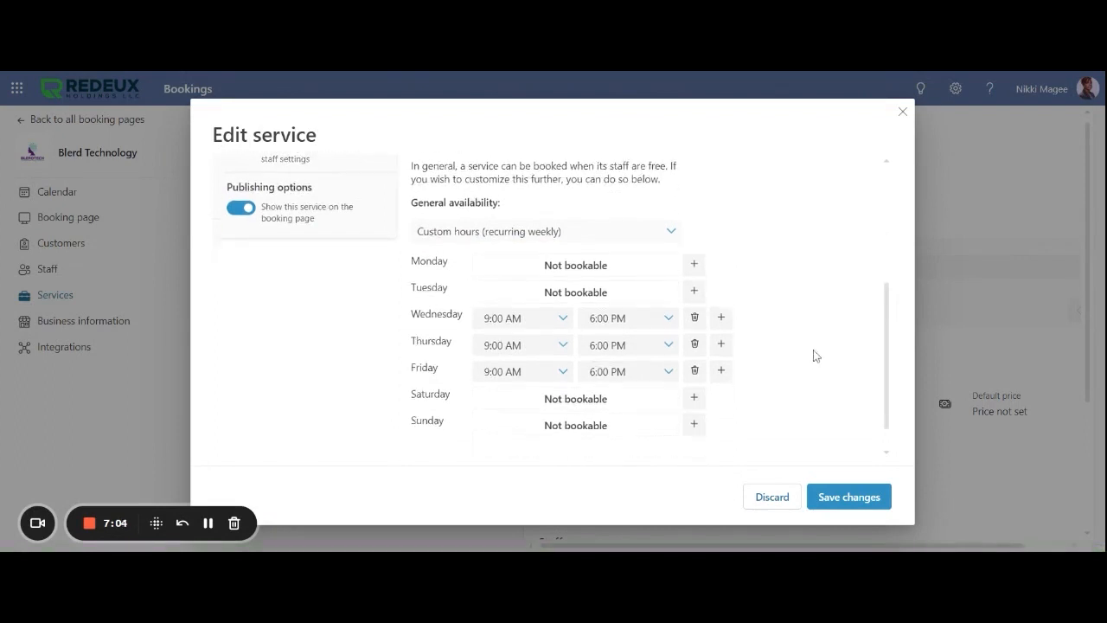
{"action": "left_click", "coordinate": [695, 320]}
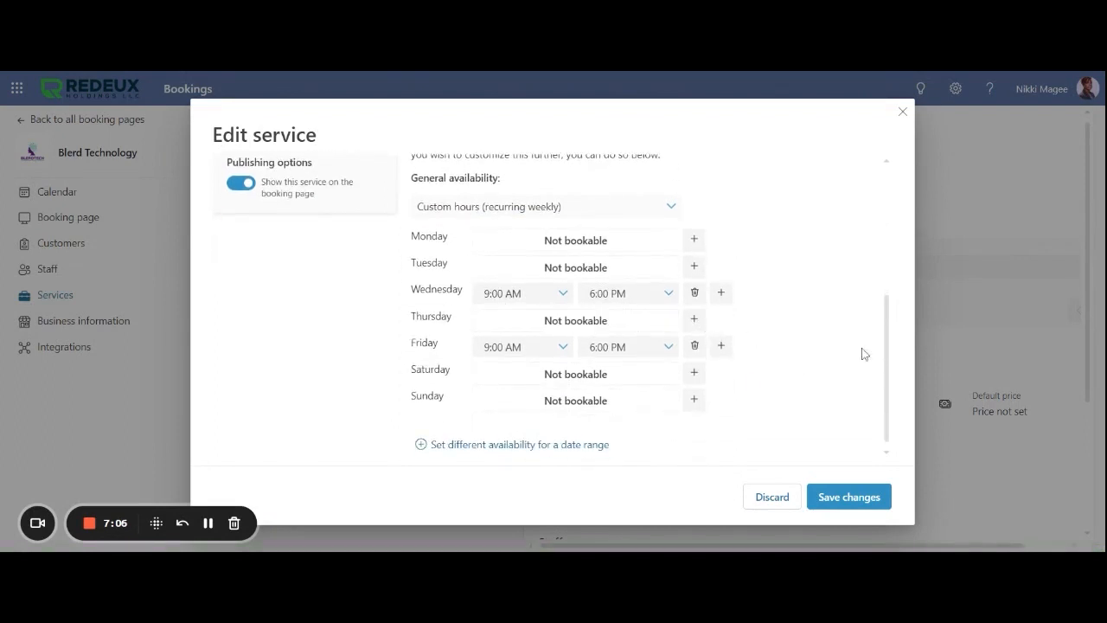
- Set the start time of the Wednesday and Friday availability to 2:00 PM
{"action": "left_click", "coordinate": [566, 296]}
{"action": "scroll", "coordinate": [506, 389], "scroll_direction": "down", "scroll_amount": 3}
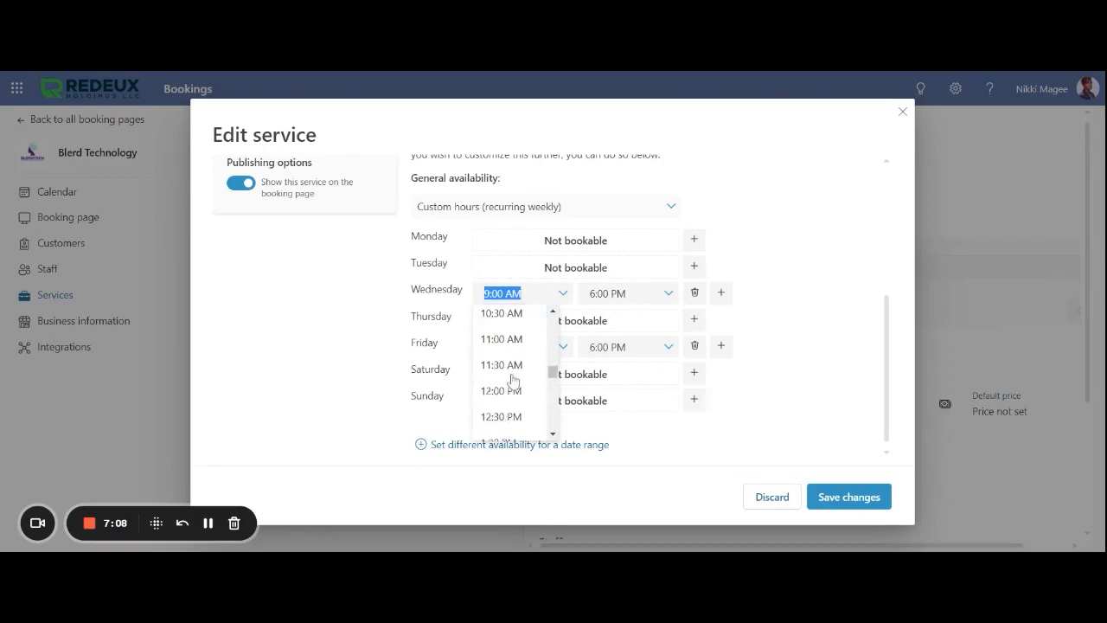
{"action": "left_click", "coordinate": [506, 432]}
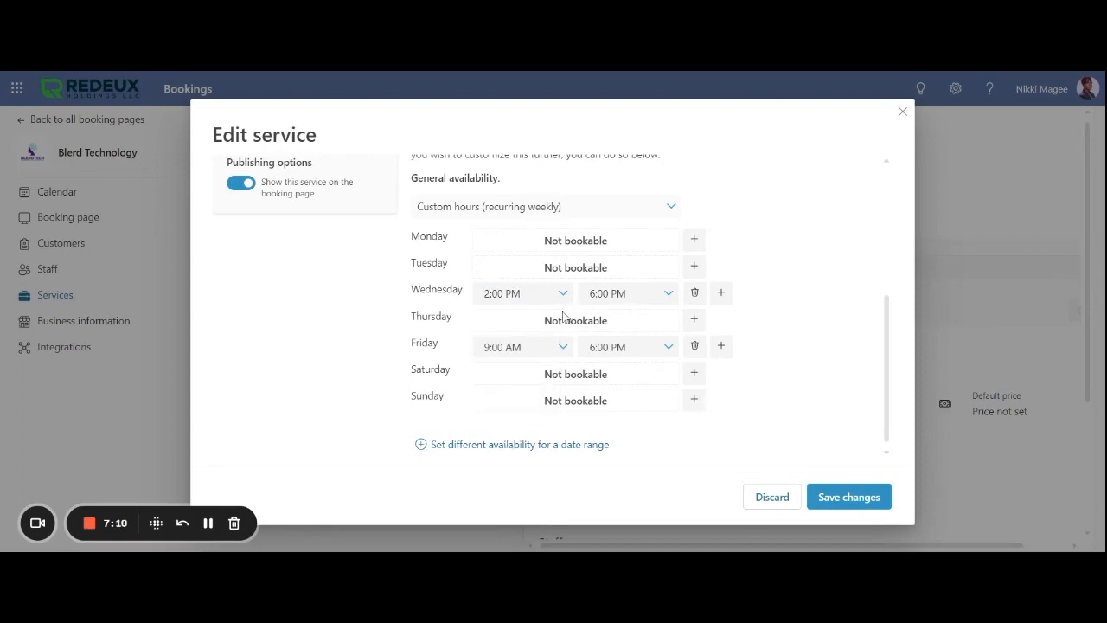
{"action": "left_click", "coordinate": [563, 347]}
{"action": "scroll", "coordinate": [512, 394], "scroll_direction": "up", "scroll_amount": 5}
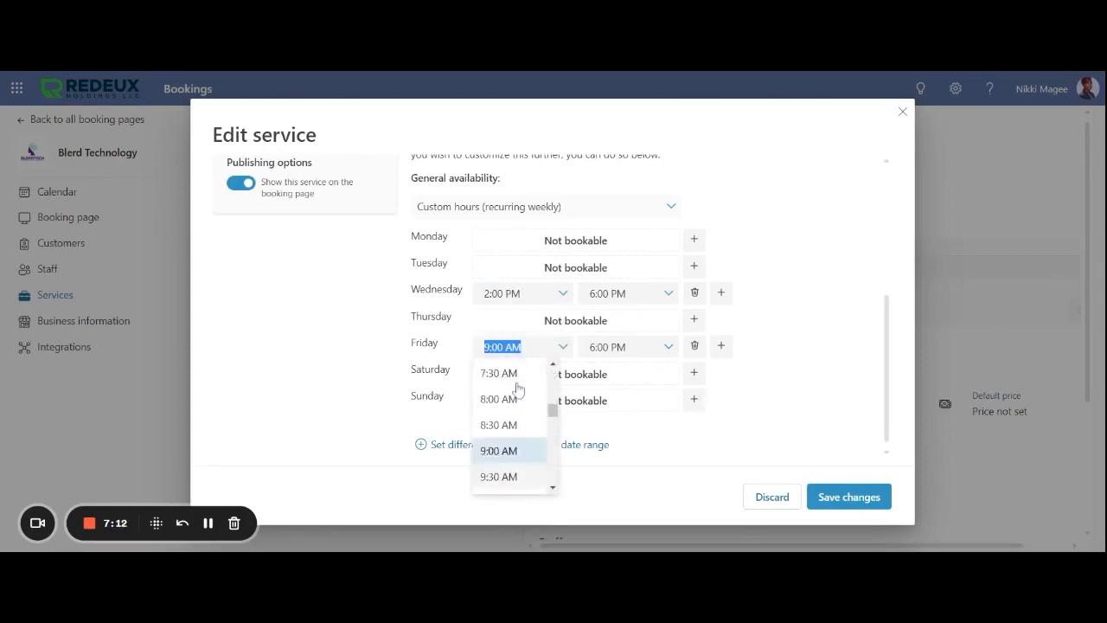
{"action": "scroll", "coordinate": [512, 404], "scroll_direction": "down", "scroll_amount": 7}
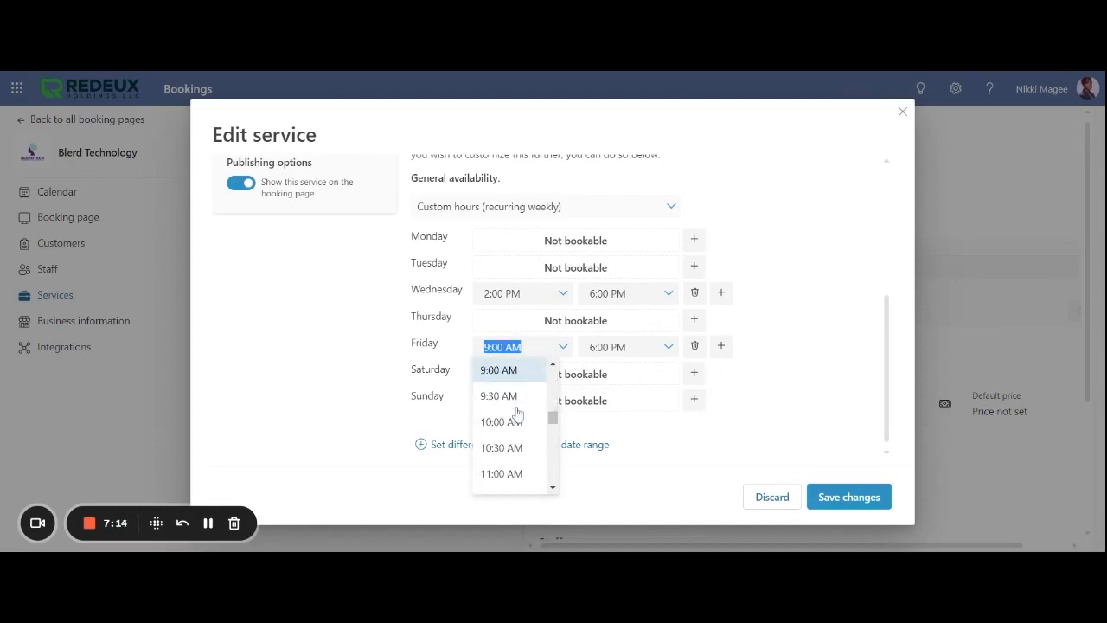
{"action": "scroll", "coordinate": [513, 415], "scroll_direction": "up", "scroll_amount": 7}
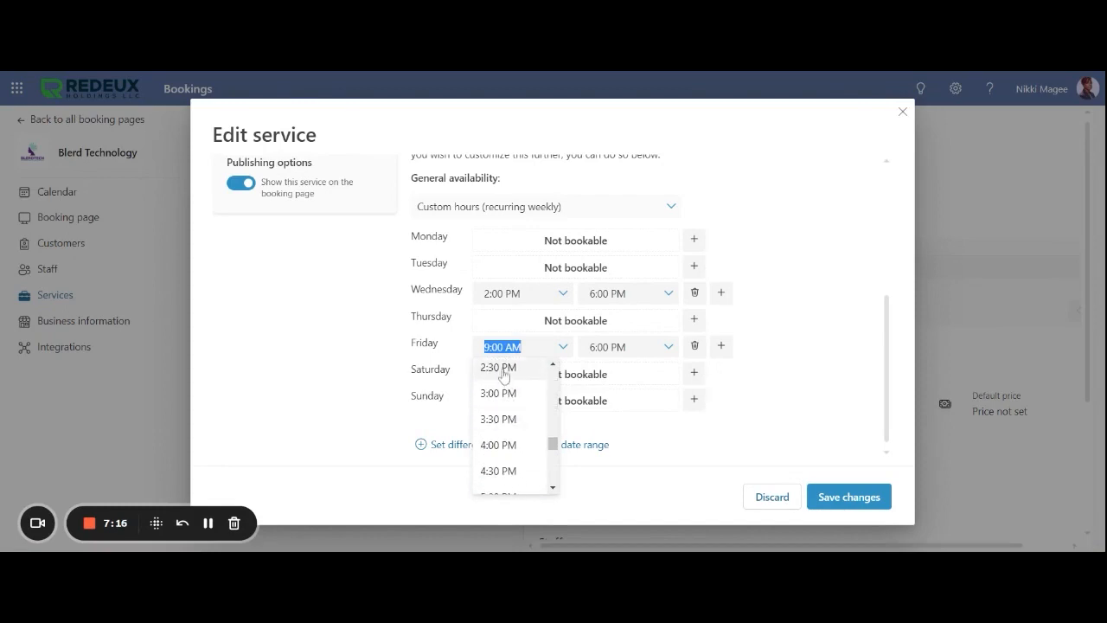
{"action": "scroll", "coordinate": [499, 383], "scroll_direction": "down", "scroll_amount": 7}
{"action": "left_click", "coordinate": [507, 484]}
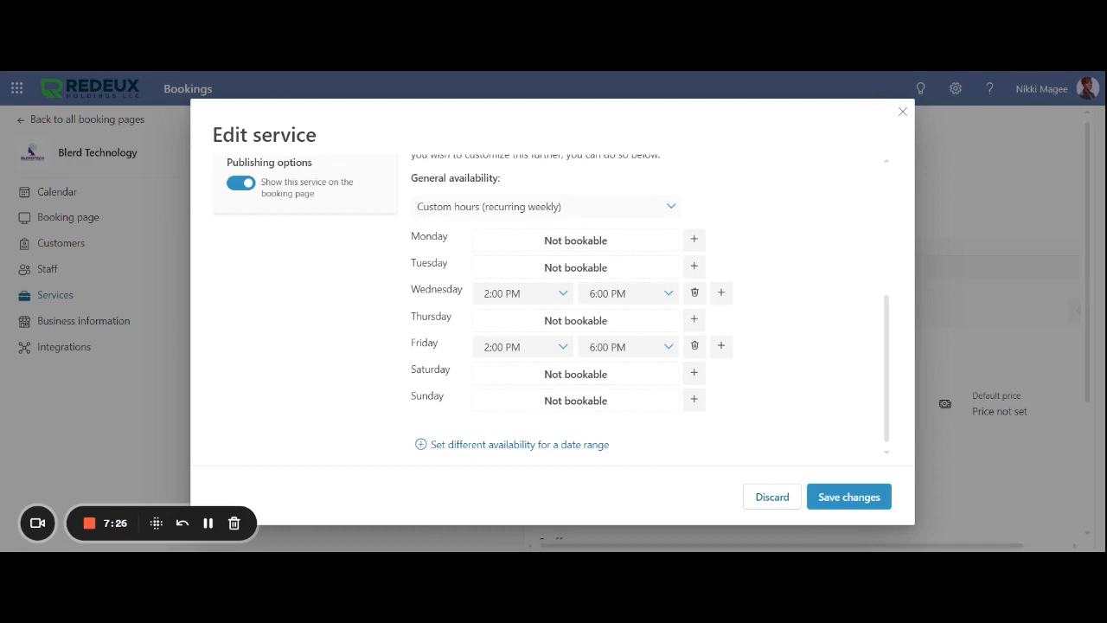
- Add a separate availability range from 8/10/2023 to 8/11/2023, set it to Not bookable, and save the service changes
{"action": "left_click", "coordinate": [529, 446]}
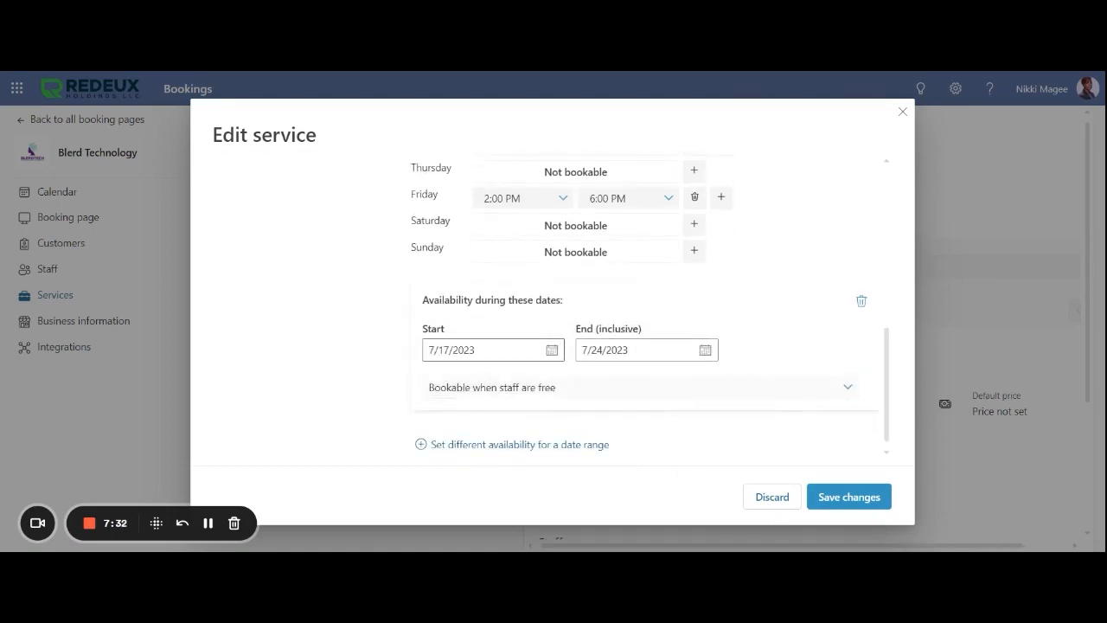
{"action": "left_click", "coordinate": [552, 351]}
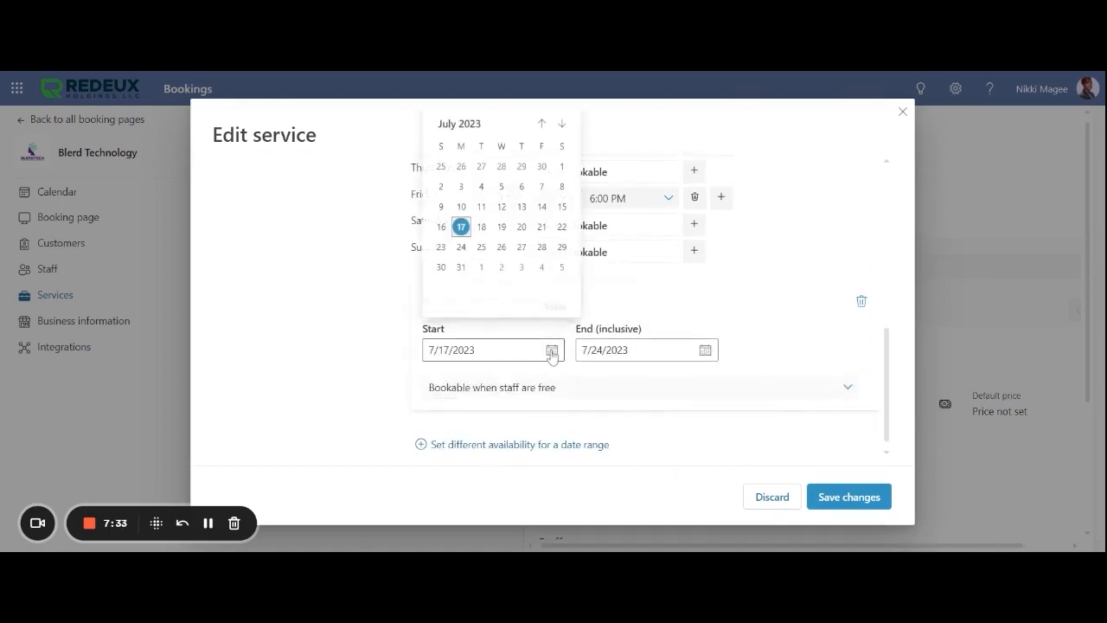
{"action": "left_click", "coordinate": [562, 126]}
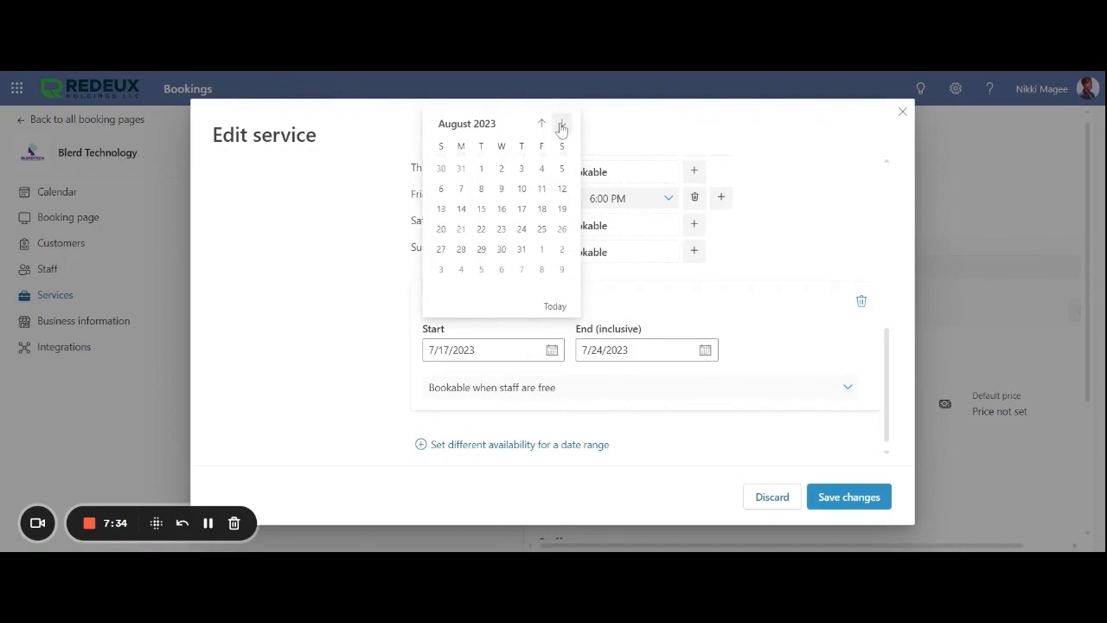
{"action": "left_click", "coordinate": [521, 189]}
{"action": "left_click", "coordinate": [705, 350]}
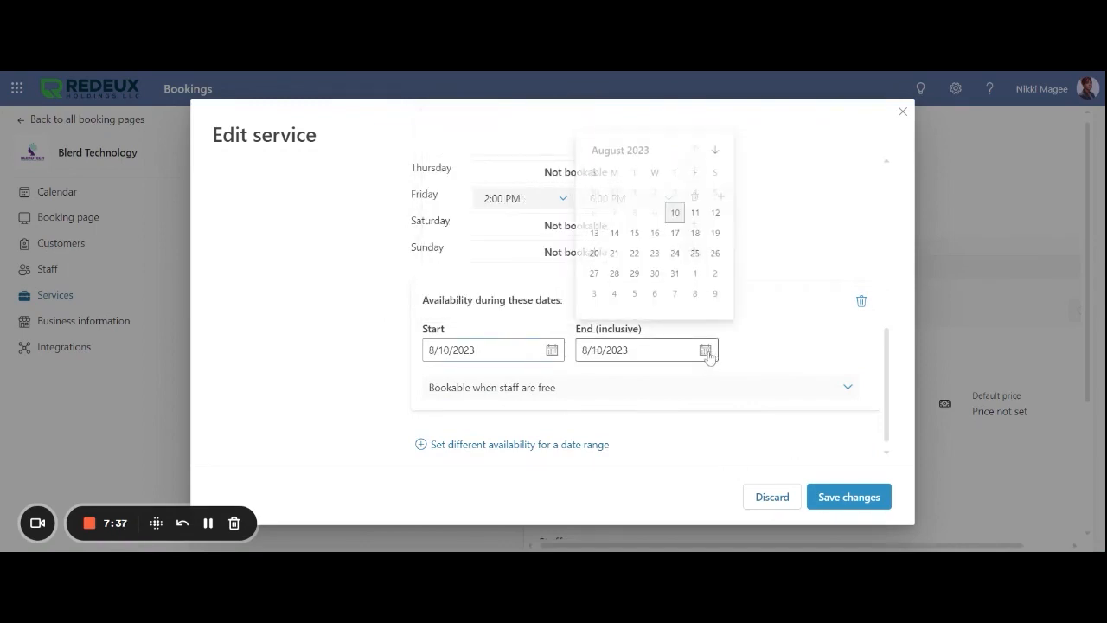
{"action": "left_click", "coordinate": [695, 211]}
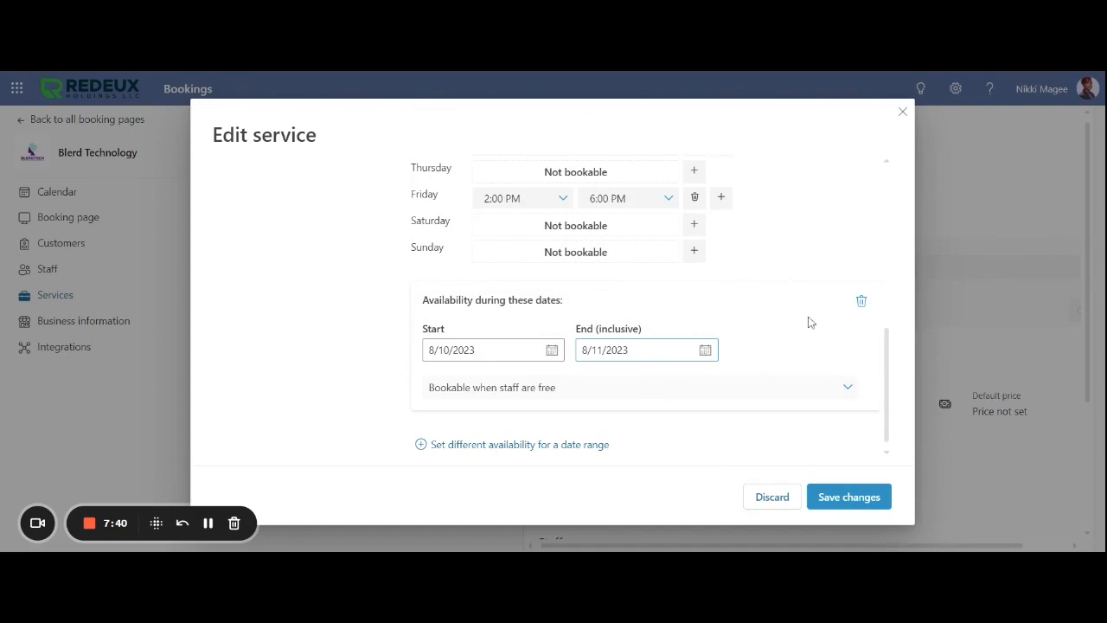
{"action": "left_click", "coordinate": [677, 398]}
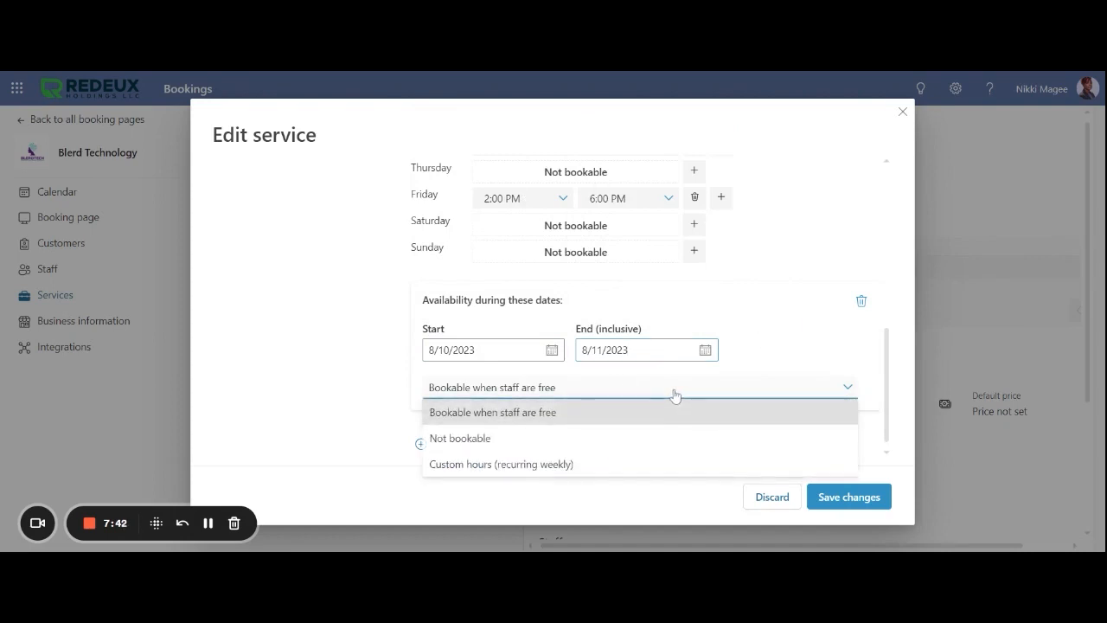
{"action": "left_click", "coordinate": [501, 443]}
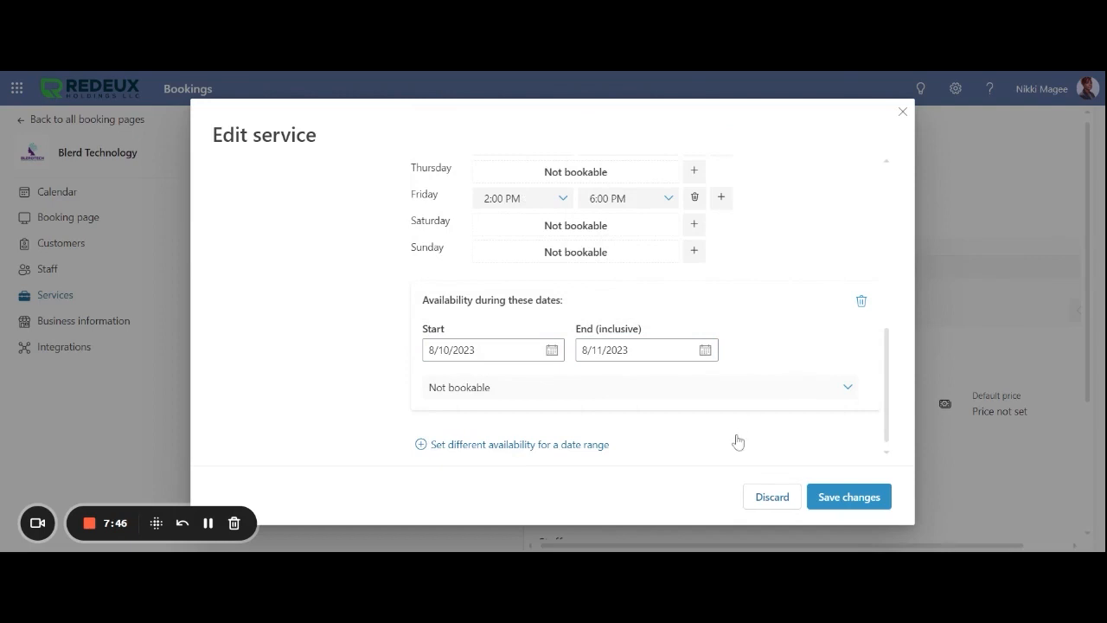
{"action": "left_click", "coordinate": [829, 505]}
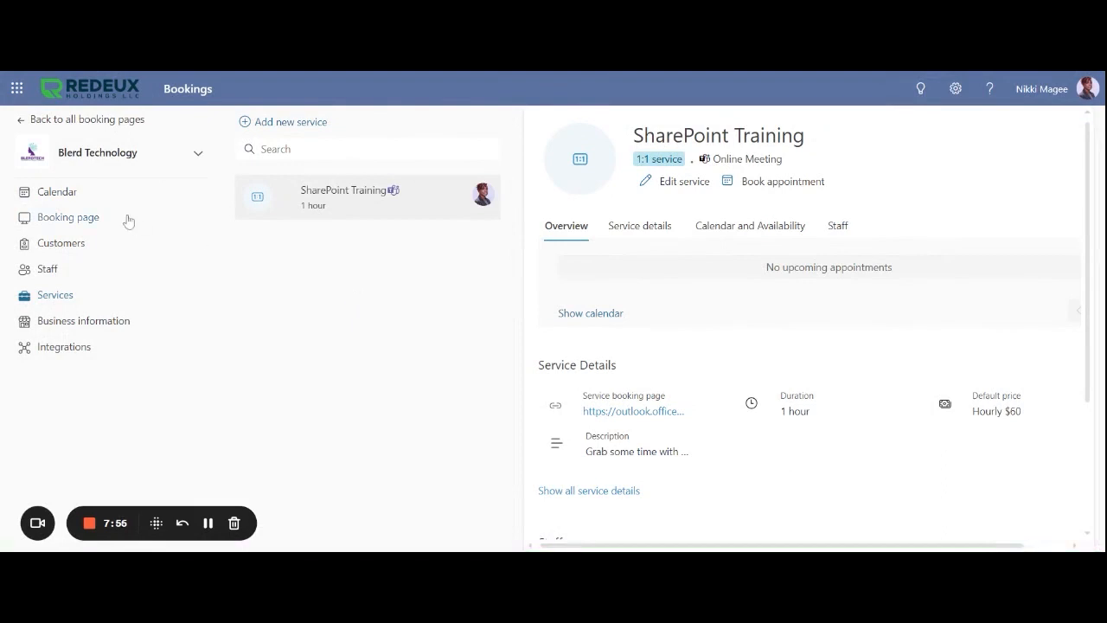
- Start a new SharePoint Training booking from the calendar and set its start to 7/20/2023 at 4:00 PM
{"action": "left_click", "coordinate": [62, 199]}
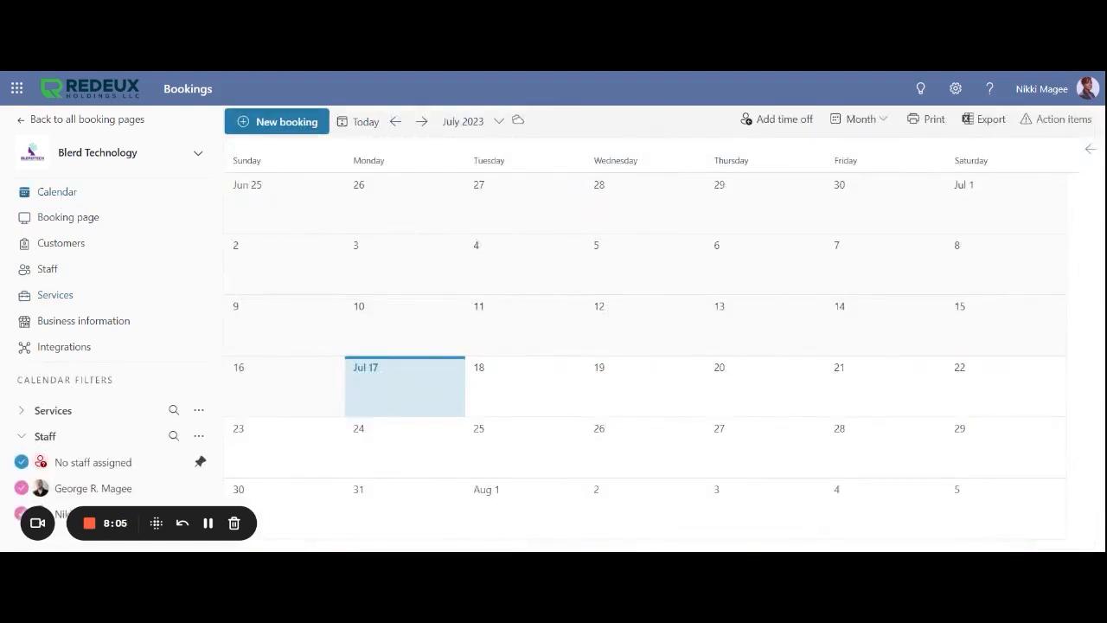
{"action": "left_click", "coordinate": [307, 121]}
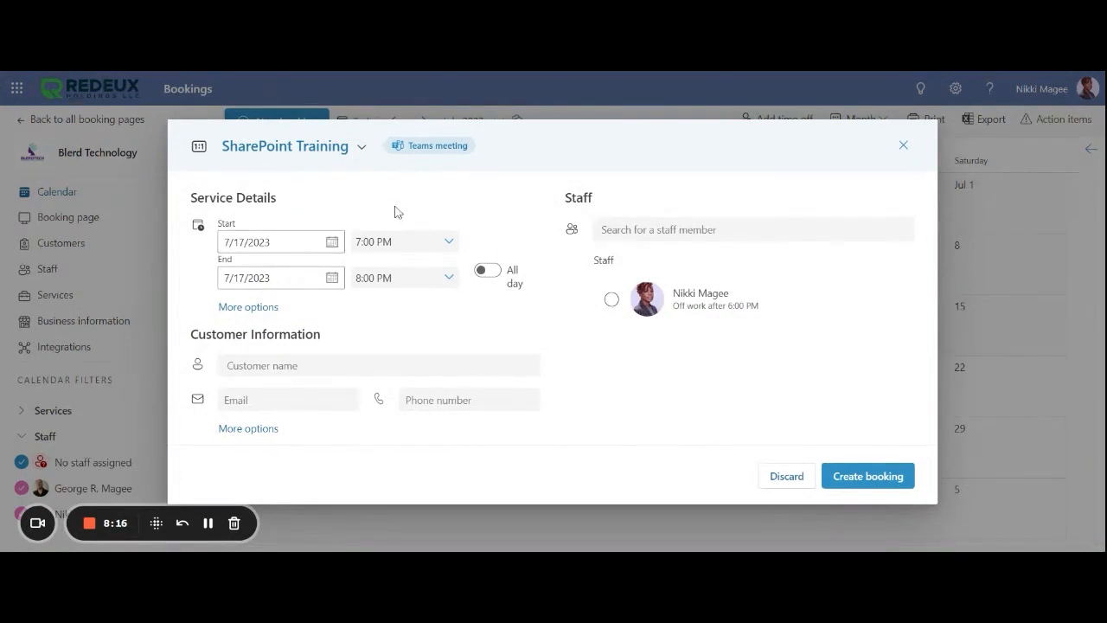
{"action": "left_click", "coordinate": [334, 243]}
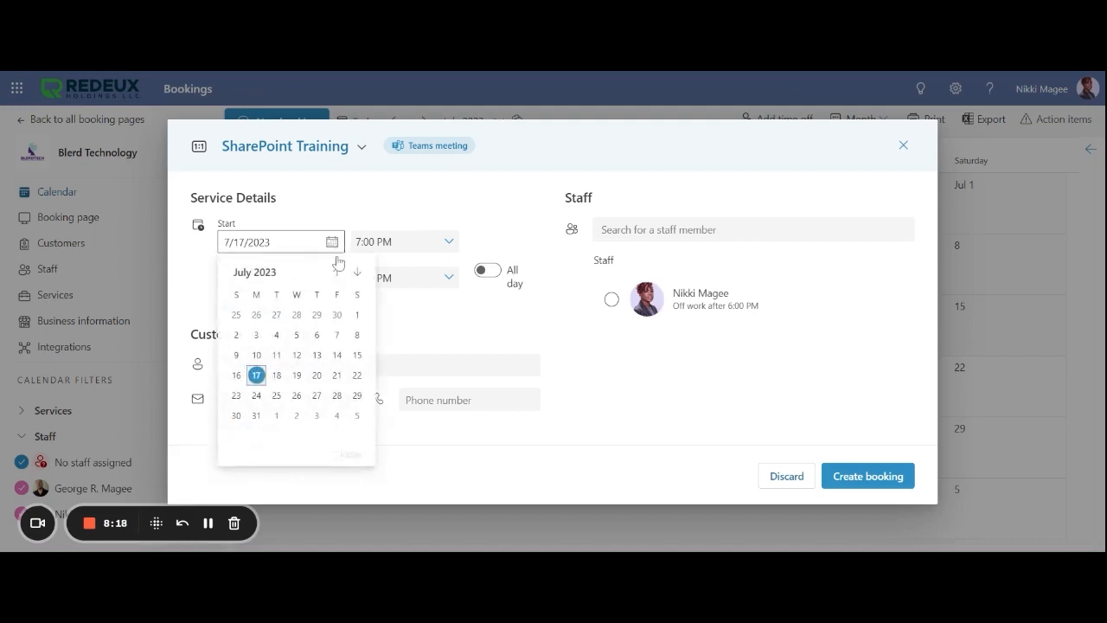
{"action": "left_click", "coordinate": [318, 378]}
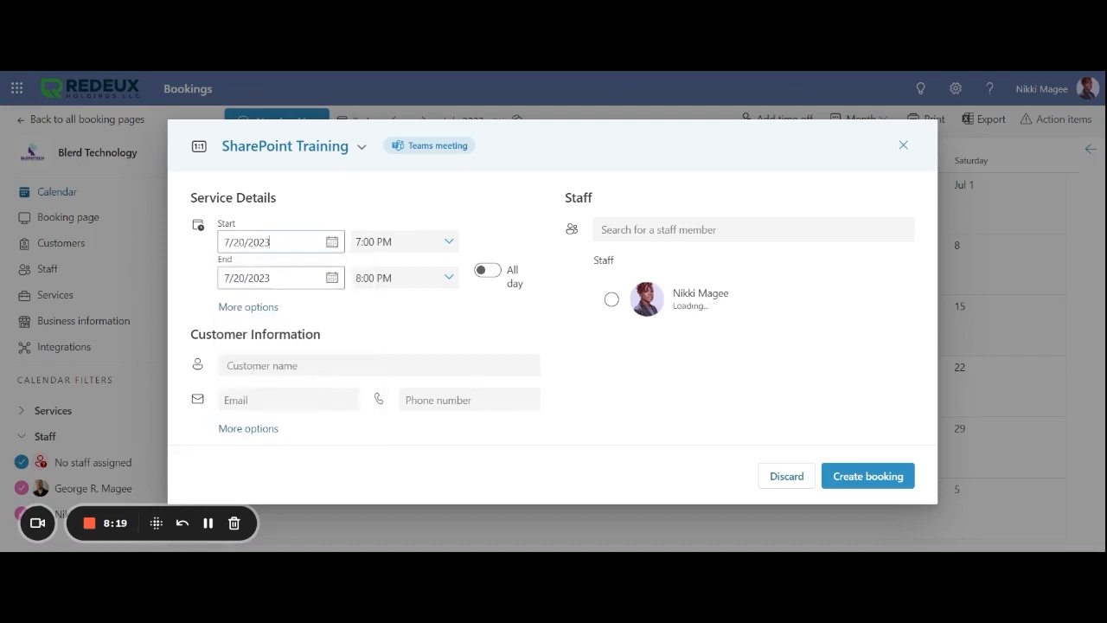
{"action": "left_click", "coordinate": [450, 245]}
{"action": "scroll", "coordinate": [425, 314], "scroll_direction": "up", "scroll_amount": 3}
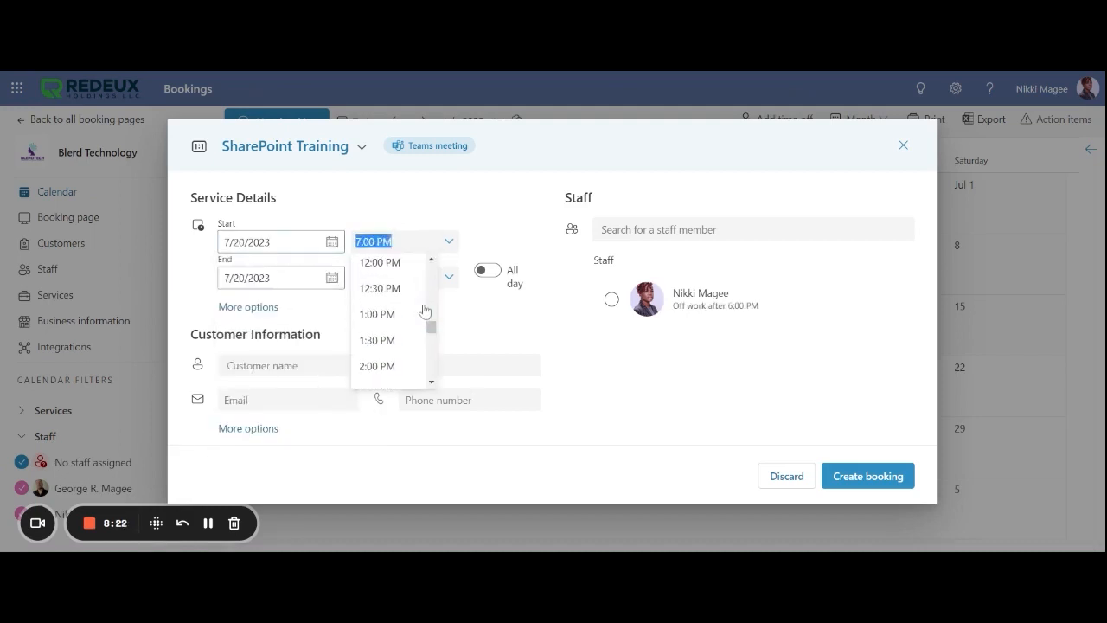
{"action": "scroll", "coordinate": [425, 311], "scroll_direction": "down", "scroll_amount": 1}
{"action": "scroll", "coordinate": [423, 316], "scroll_direction": "down", "scroll_amount": 1}
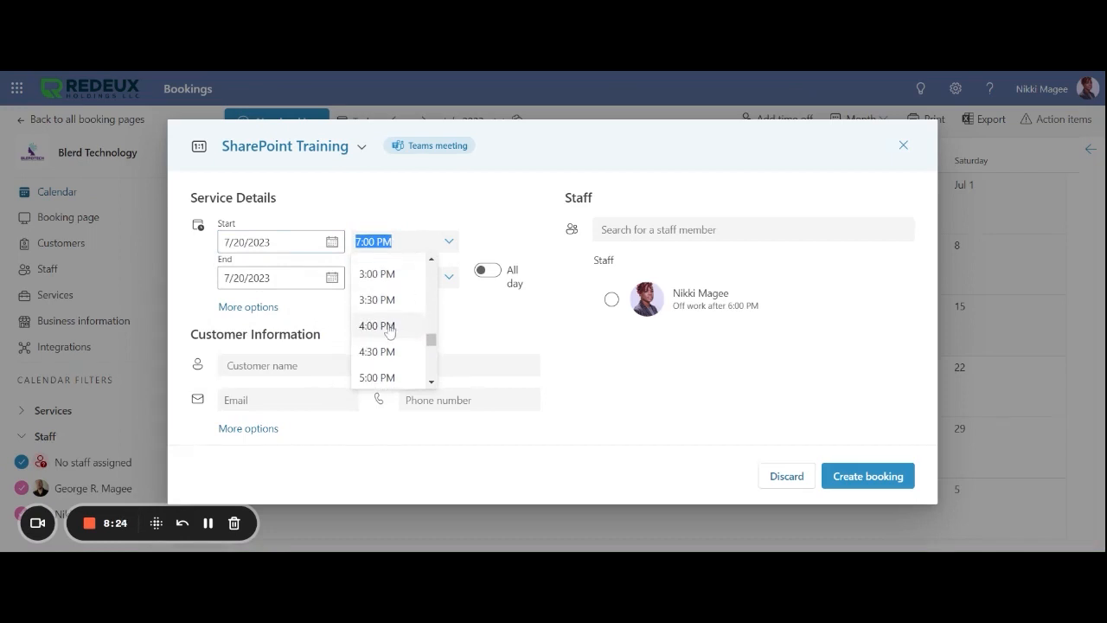
{"action": "left_click", "coordinate": [389, 329]}
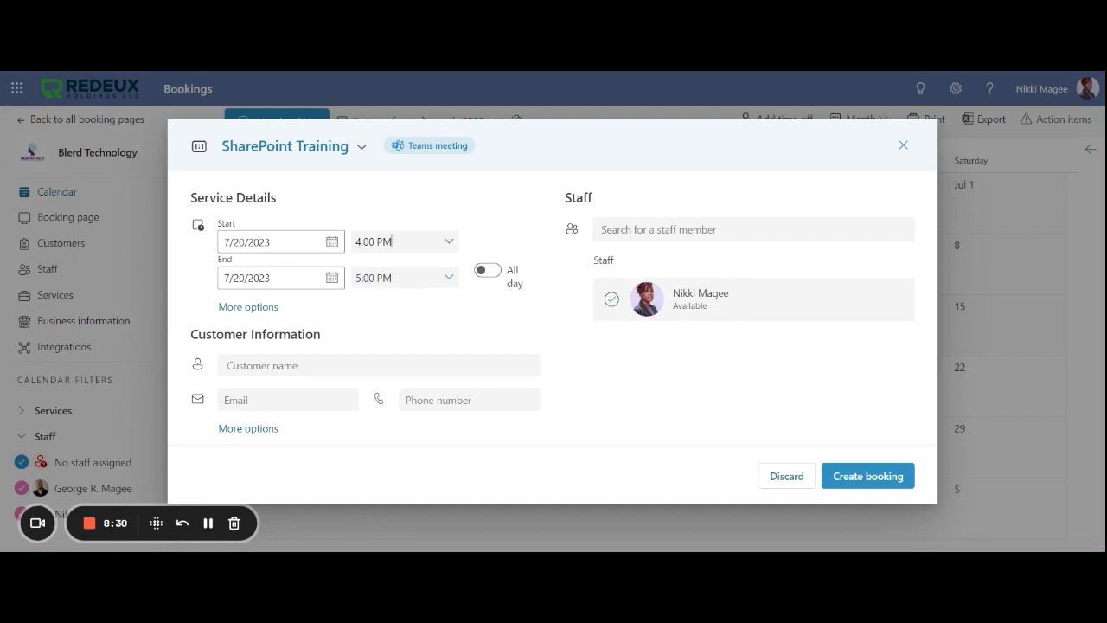
- Assign the available staff member to the SharePoint Training booking, leave the customer details empty and discard the booking
{"action": "left_click", "coordinate": [611, 300]}
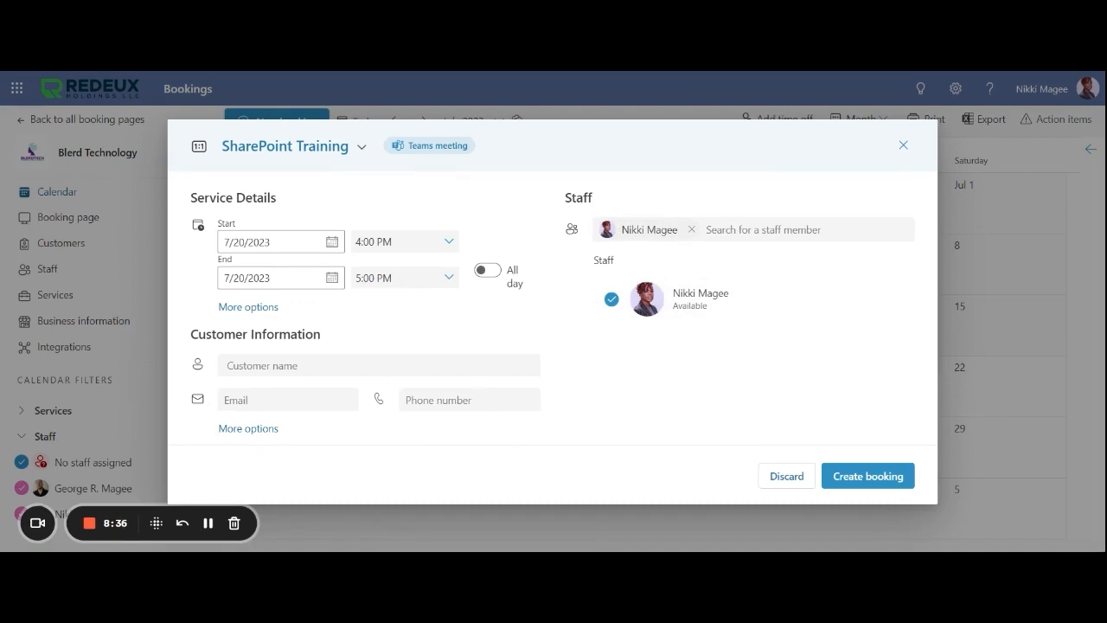
{"action": "left_click", "coordinate": [379, 366]}
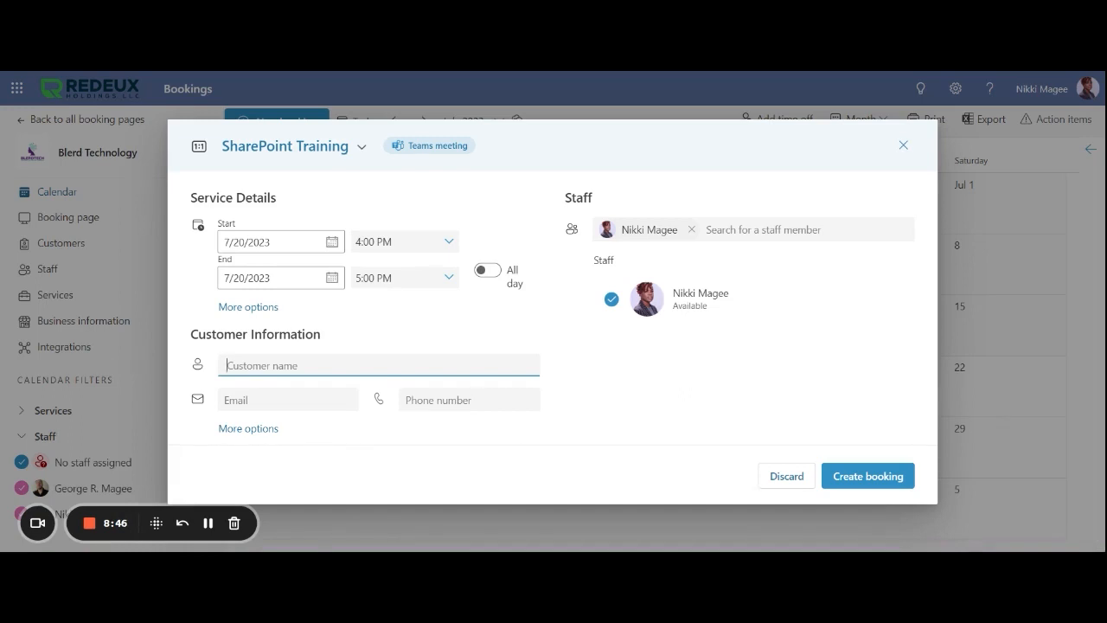
{"action": "left_click", "coordinate": [786, 477]}
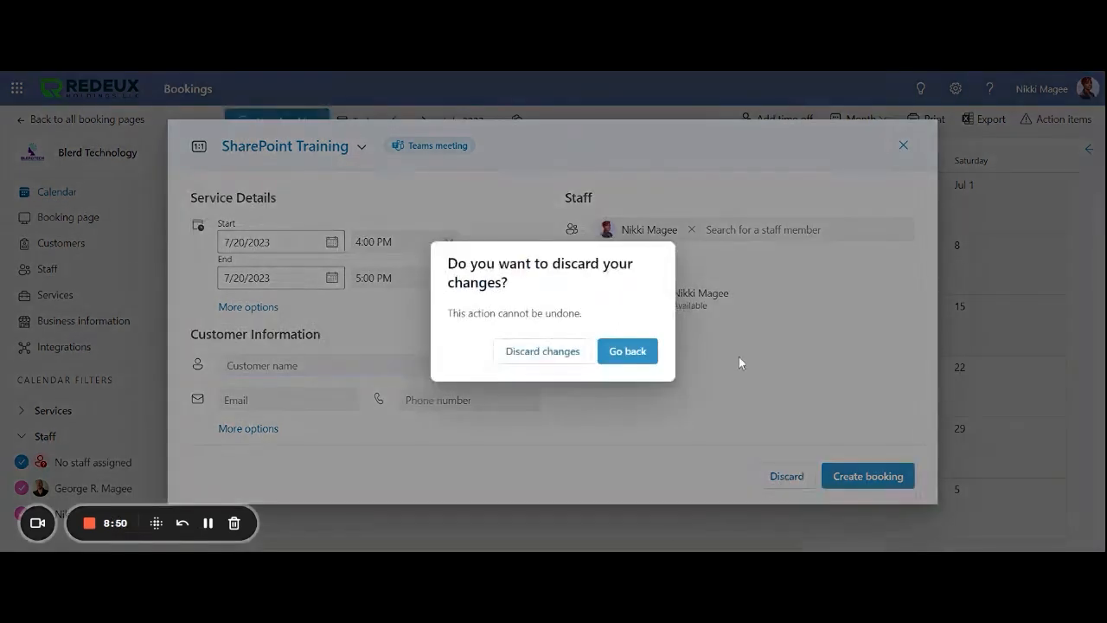
{"action": "left_click", "coordinate": [571, 360]}
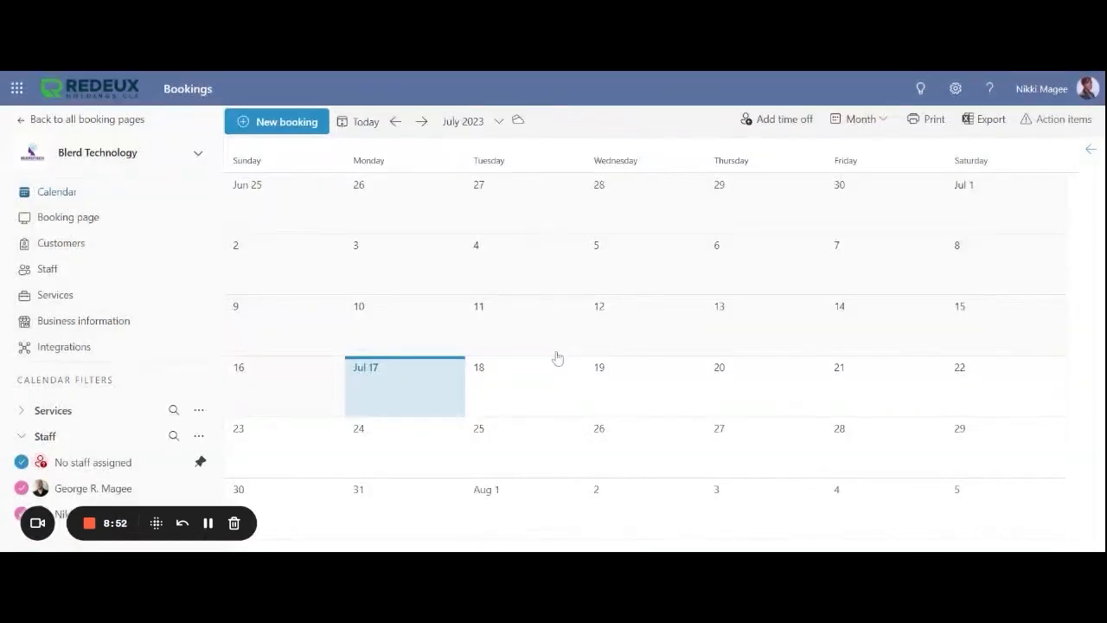
- Open Blerd Technology's public booking page from its link and examine the service, available dates and times, and customer details form
{"action": "left_click", "coordinate": [75, 217]}
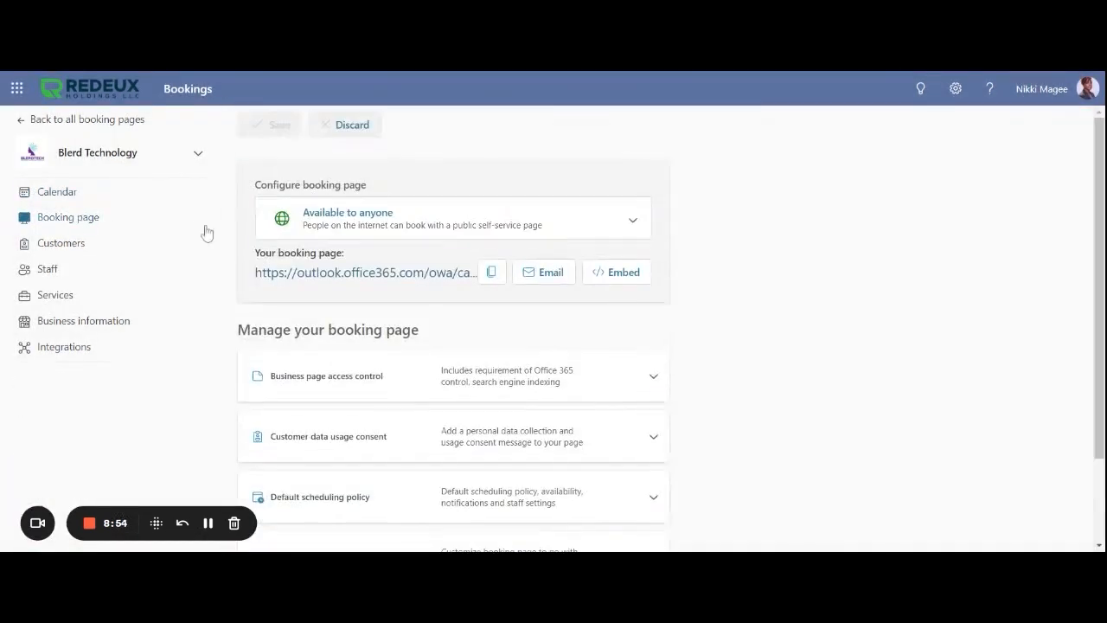
{"action": "left_click", "coordinate": [394, 274]}
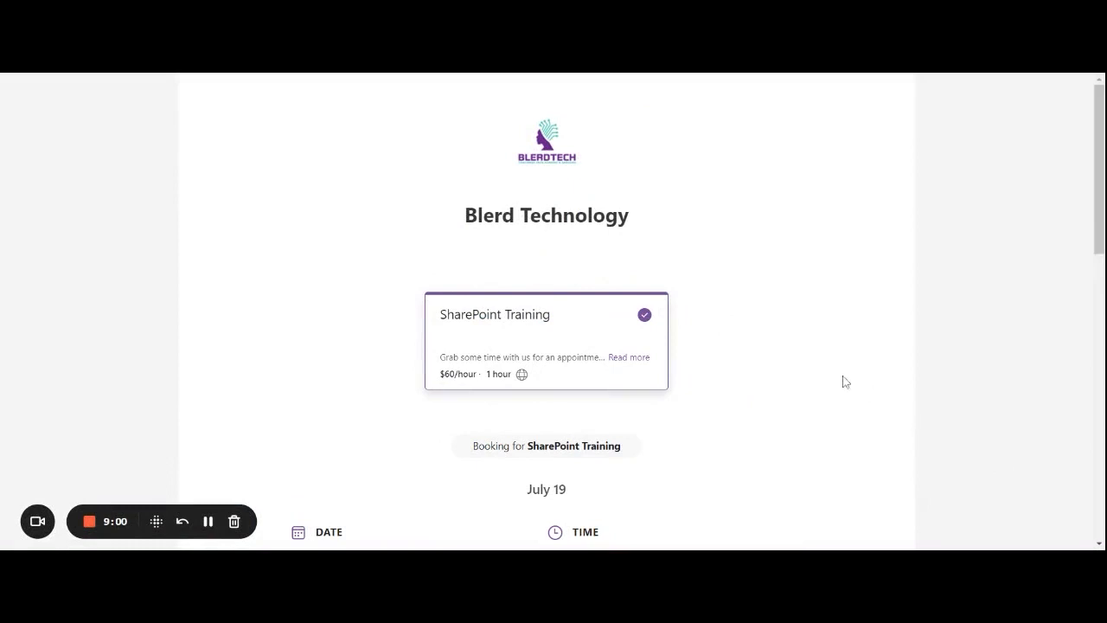
{"action": "scroll", "coordinate": [804, 376], "scroll_direction": "down", "scroll_amount": 2}
{"action": "scroll", "coordinate": [804, 375], "scroll_direction": "down", "scroll_amount": 1}
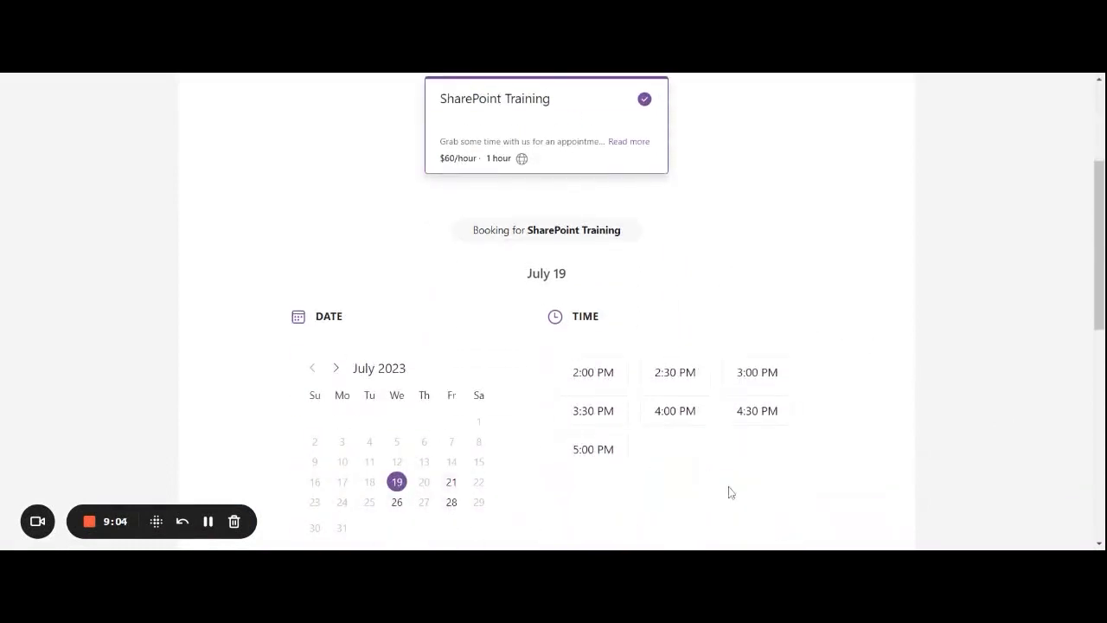
{"action": "scroll", "coordinate": [450, 496], "scroll_direction": "down", "scroll_amount": 3}
{"action": "scroll", "coordinate": [564, 413], "scroll_direction": "up", "scroll_amount": 1}
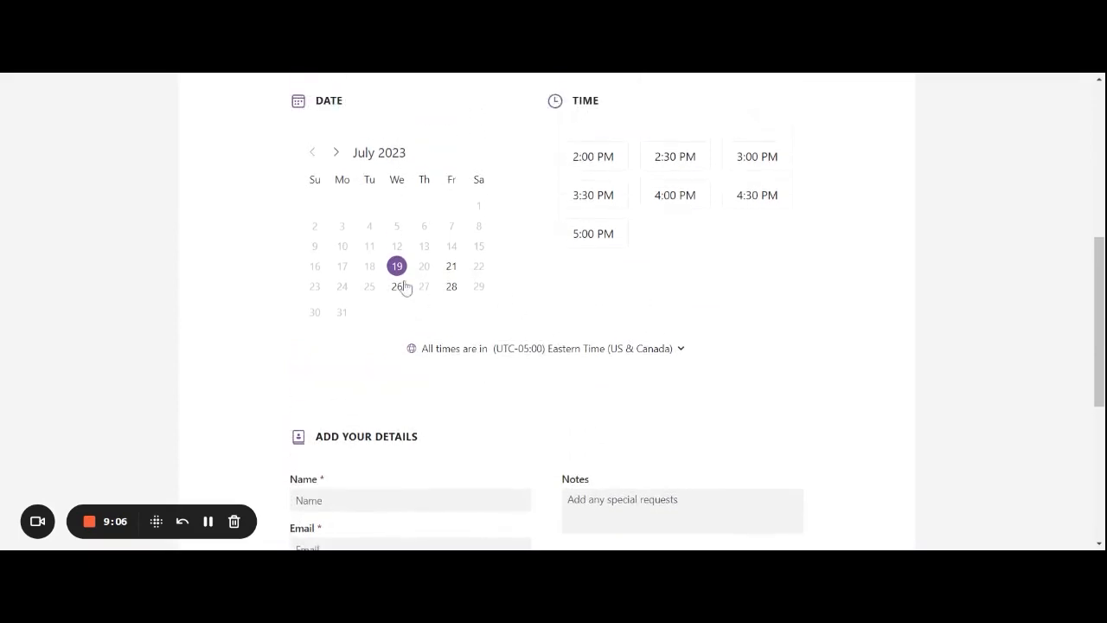
{"action": "scroll", "coordinate": [660, 415], "scroll_direction": "down", "scroll_amount": 4}
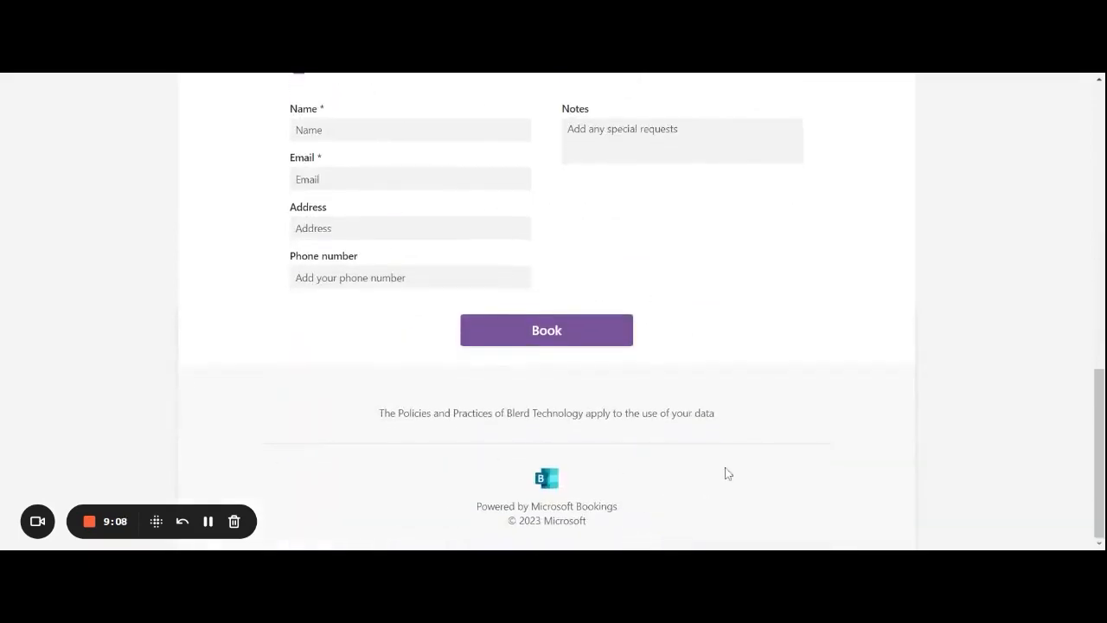
{"action": "scroll", "coordinate": [791, 447], "scroll_direction": "up", "scroll_amount": 5}
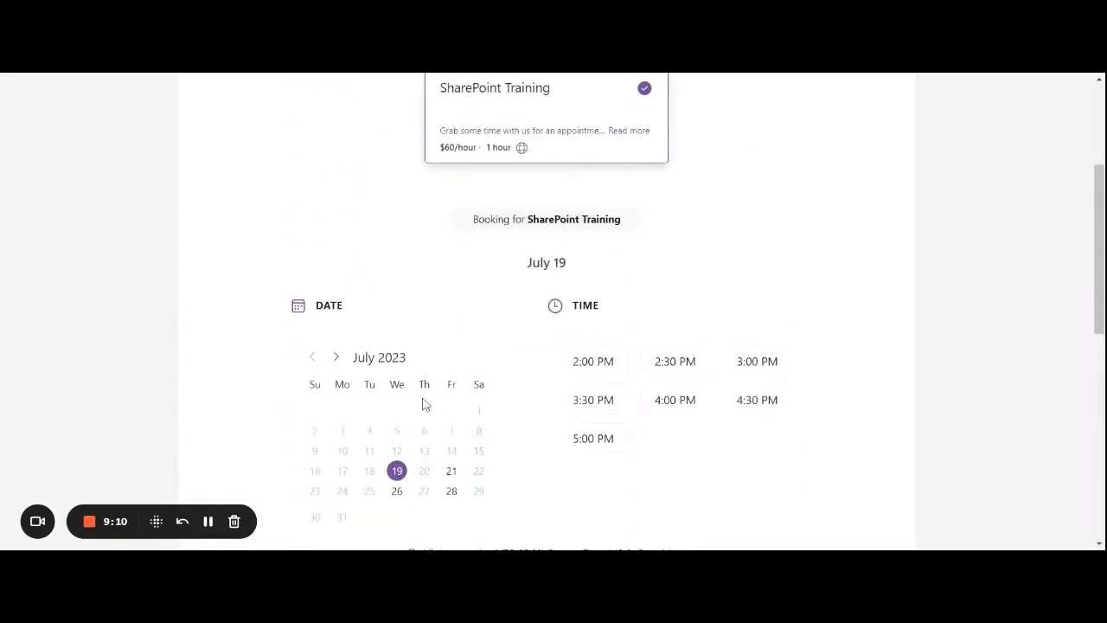
{"action": "scroll", "coordinate": [423, 403], "scroll_direction": "down", "scroll_amount": 2}
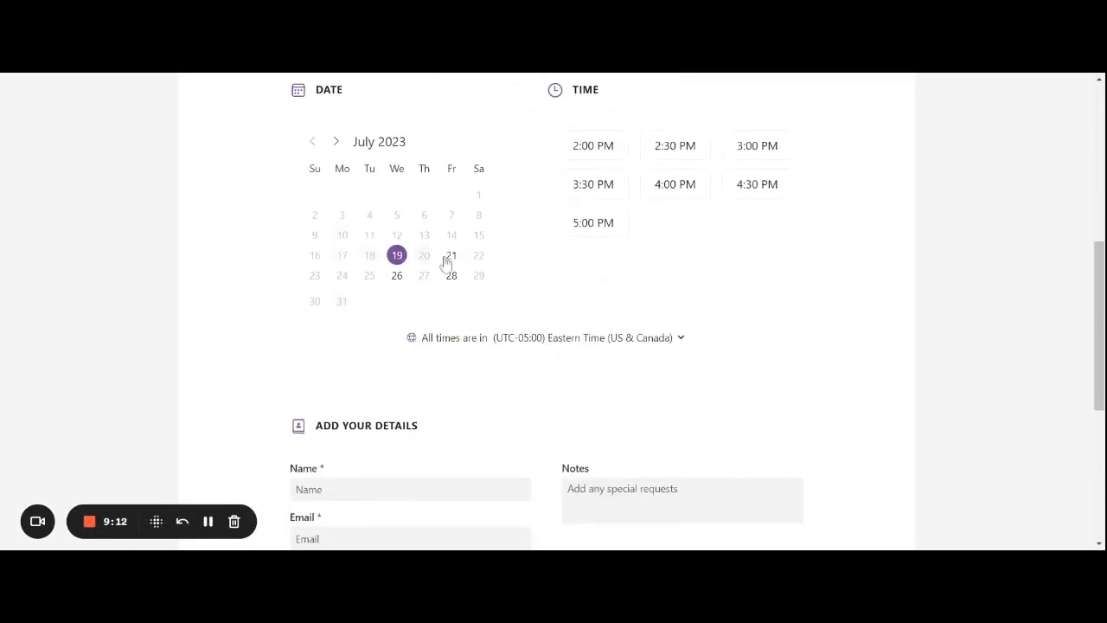
- Check the time slots for July 18 on the public booking page and look over the whole page again
{"action": "left_click", "coordinate": [369, 258]}
{"action": "scroll", "coordinate": [798, 285], "scroll_direction": "up", "scroll_amount": 2}
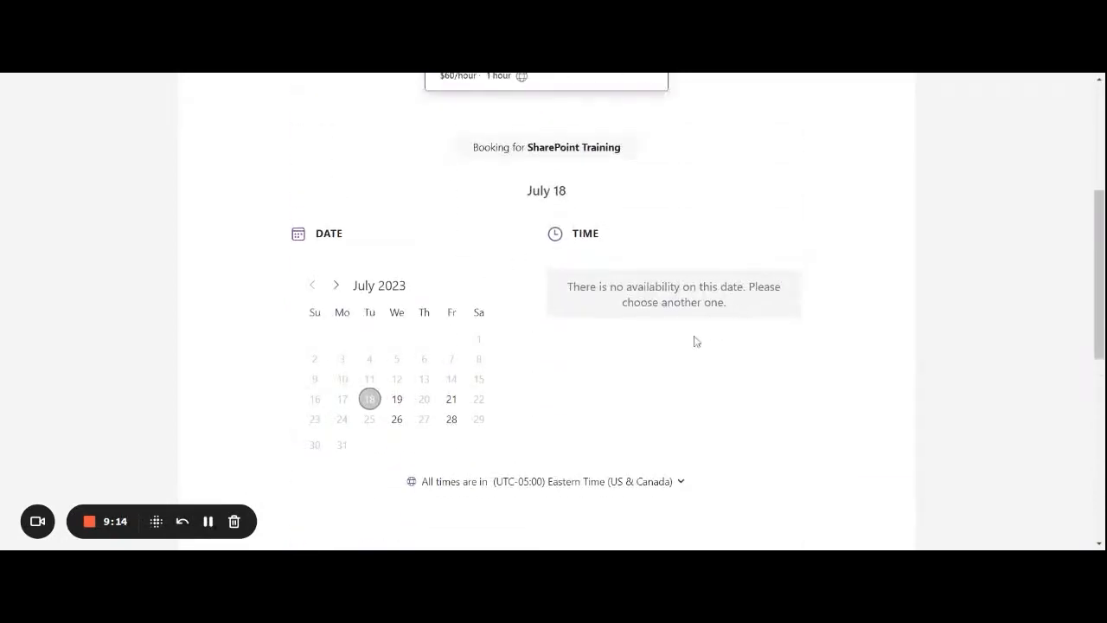
{"action": "scroll", "coordinate": [767, 390], "scroll_direction": "up", "scroll_amount": 3}
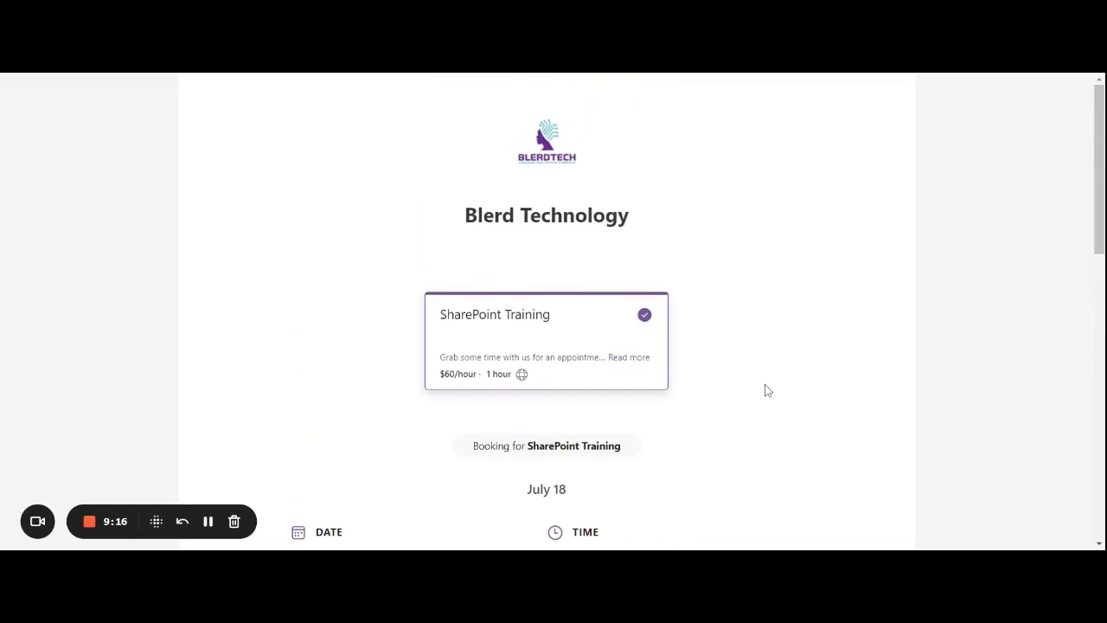
{"action": "scroll", "coordinate": [769, 391], "scroll_direction": "down", "scroll_amount": 5}
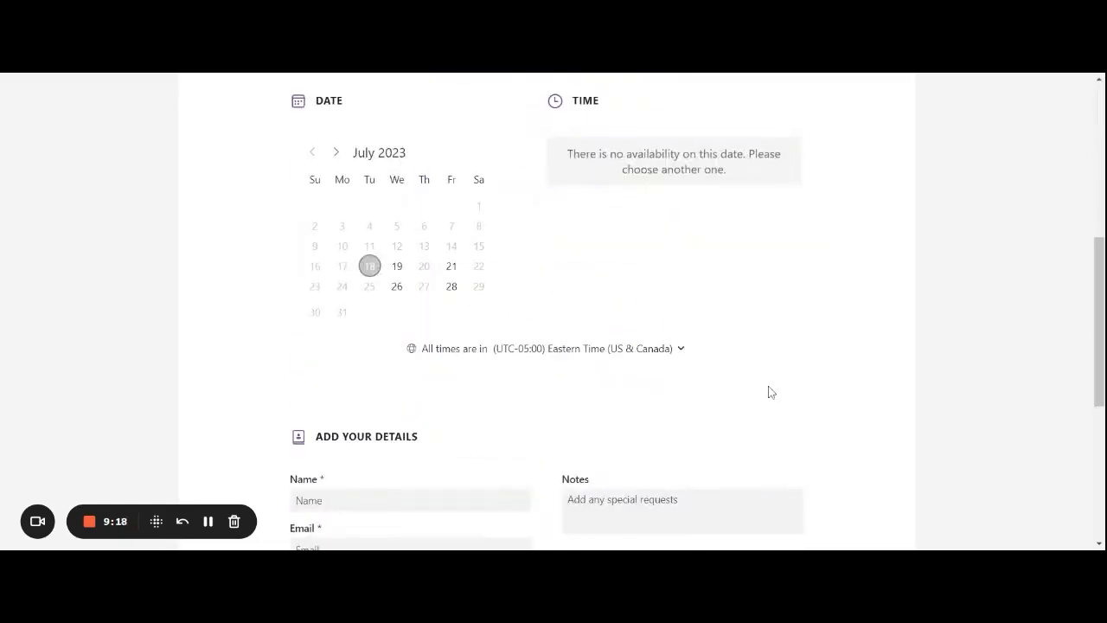
{"action": "scroll", "coordinate": [771, 392], "scroll_direction": "down", "scroll_amount": 4}
{"action": "scroll", "coordinate": [771, 392], "scroll_direction": "up", "scroll_amount": 8}
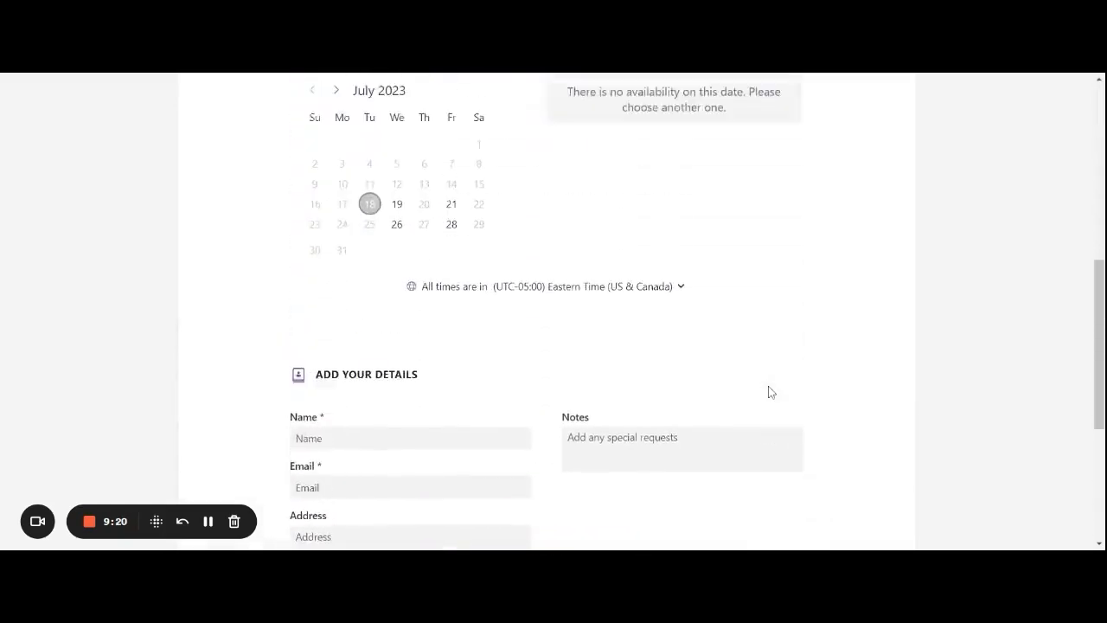
{"action": "scroll", "coordinate": [804, 430], "scroll_direction": "up", "scroll_amount": 2}
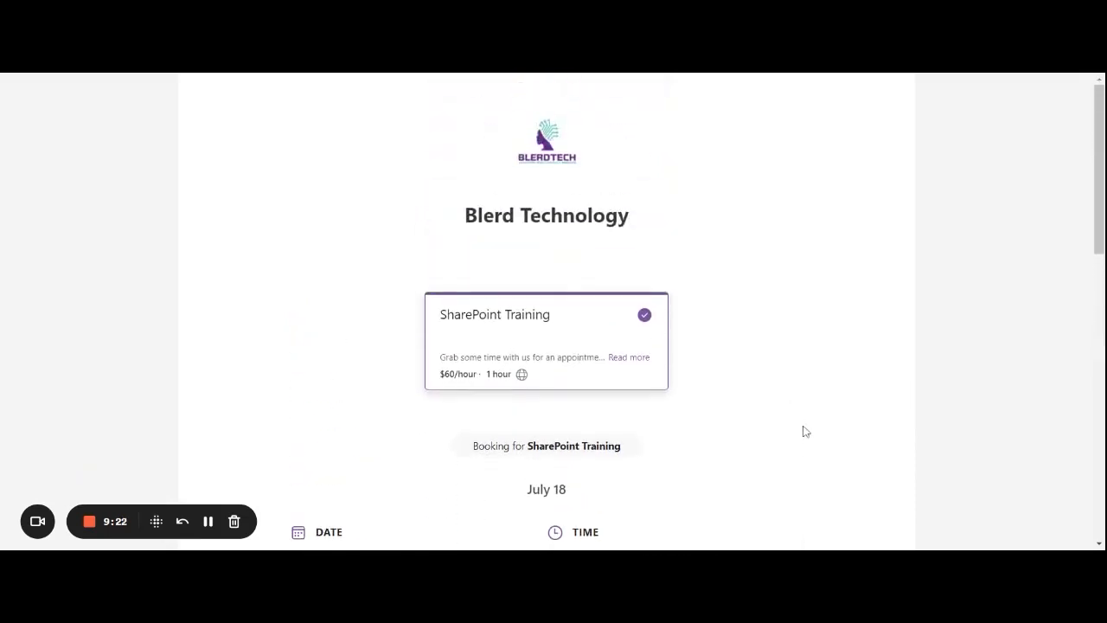
{"action": "scroll", "coordinate": [804, 431], "scroll_direction": "down", "scroll_amount": 5}
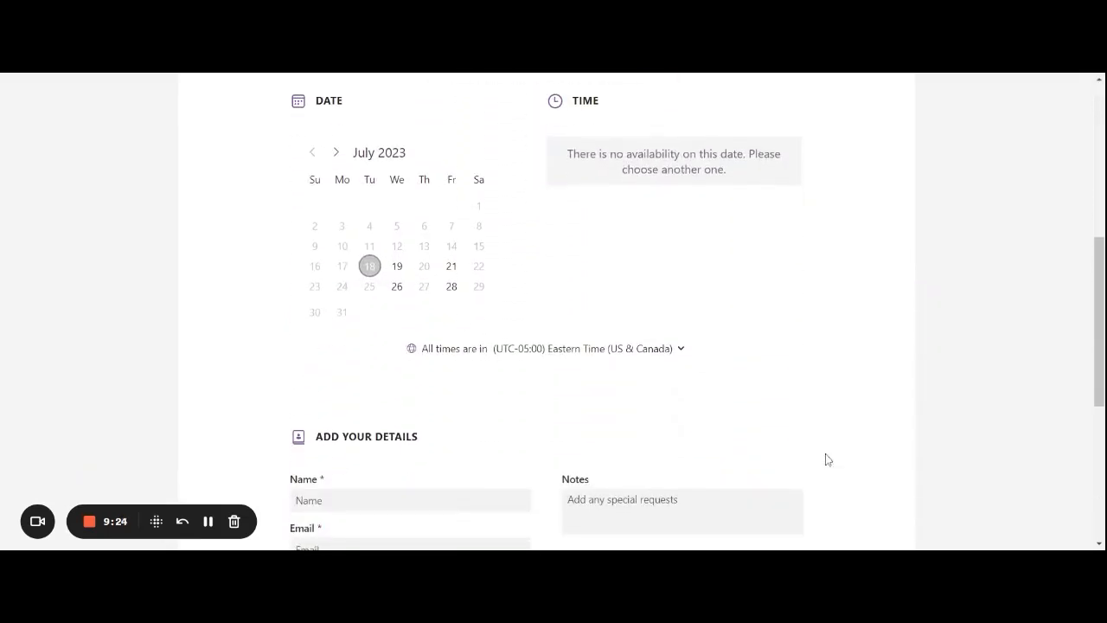
{"action": "scroll", "coordinate": [645, 74], "scroll_direction": "up", "scroll_amount": 1}
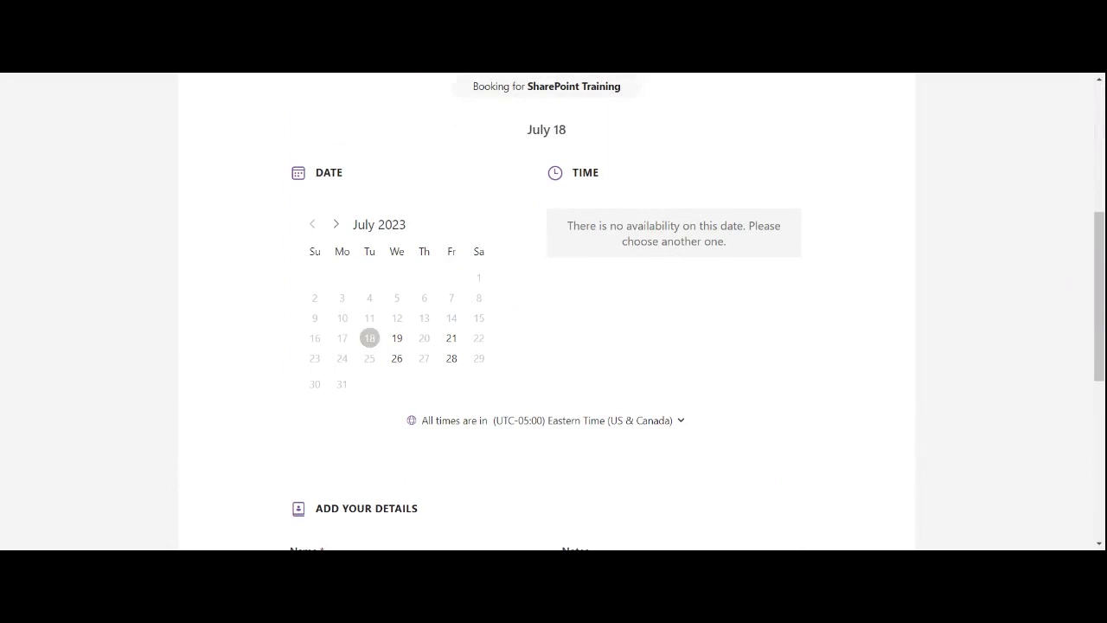
- Return to the Bookings management site and look through the booking page settings, business information, integrations and services
{"action": "key", "text": "ctrl+Tab"}
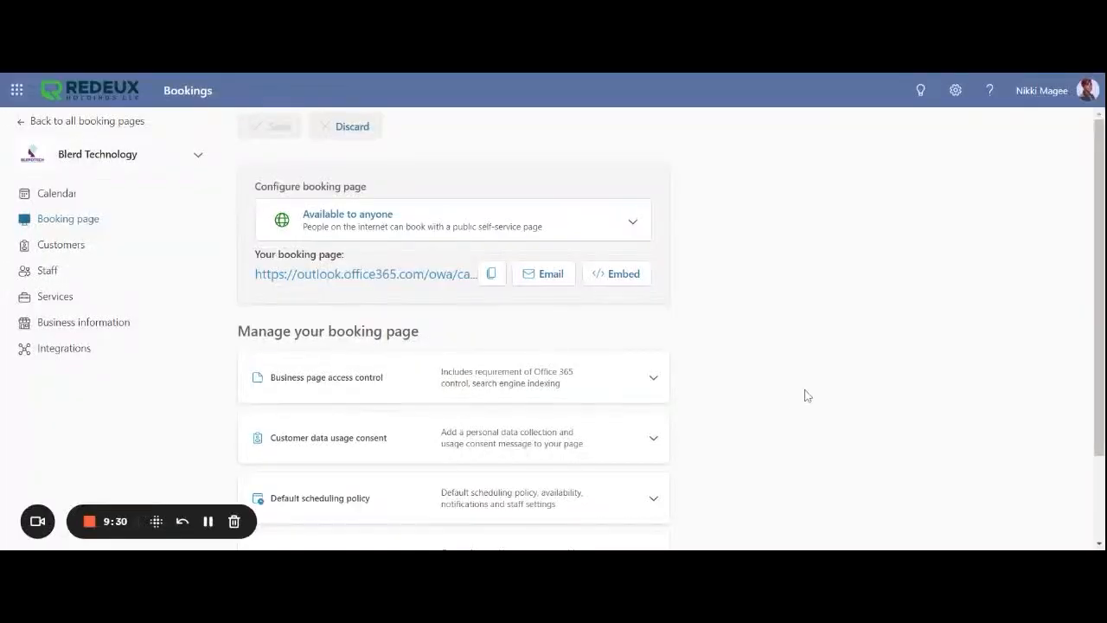
{"action": "scroll", "coordinate": [859, 361], "scroll_direction": "down", "scroll_amount": 1}
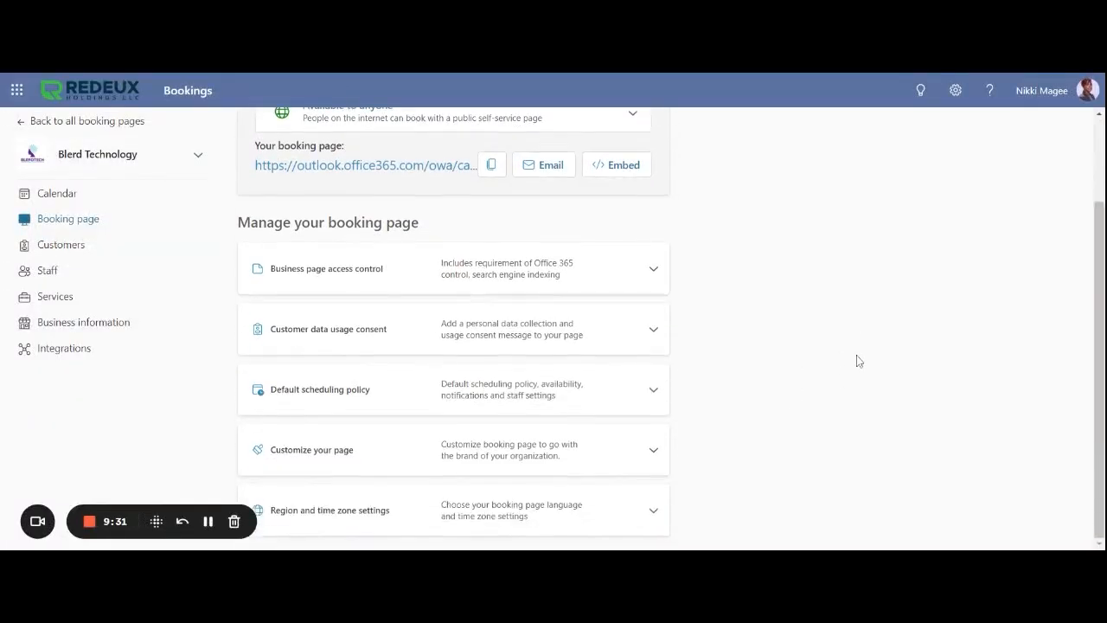
{"action": "left_click", "coordinate": [64, 326]}
{"action": "scroll", "coordinate": [571, 302], "scroll_direction": "down", "scroll_amount": 1}
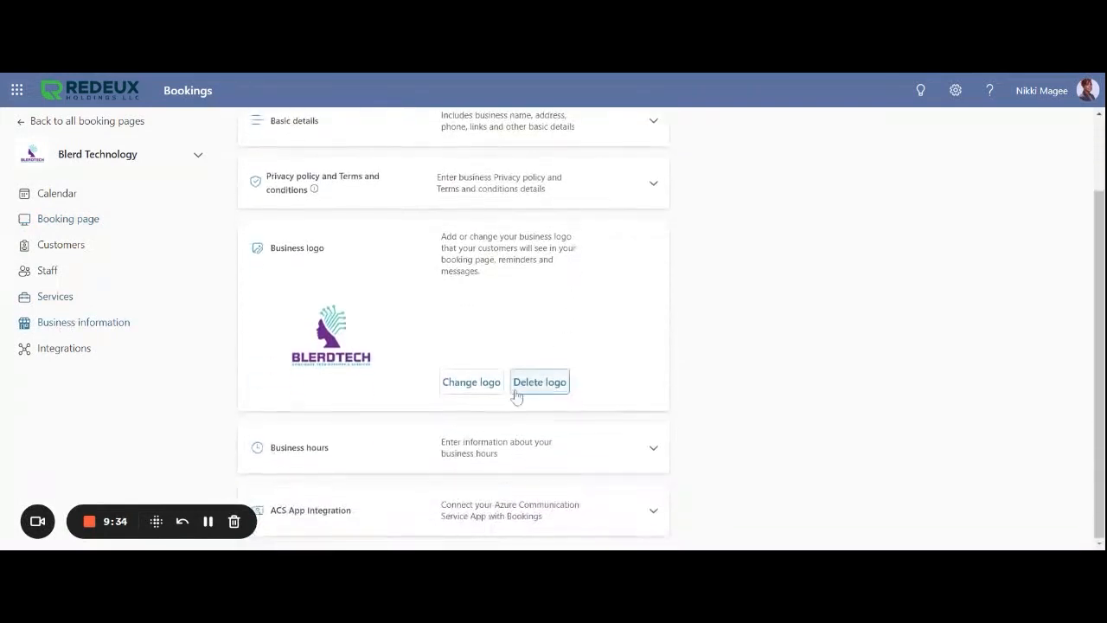
{"action": "scroll", "coordinate": [420, 476], "scroll_direction": "up", "scroll_amount": 1}
{"action": "scroll", "coordinate": [420, 462], "scroll_direction": "down", "scroll_amount": 1}
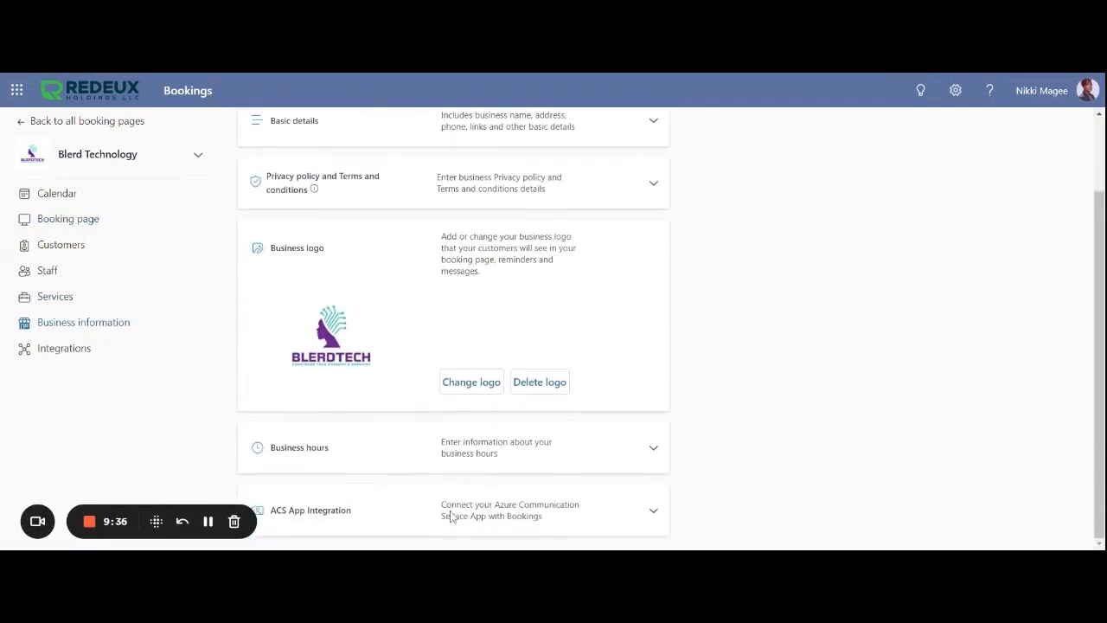
{"action": "scroll", "coordinate": [532, 457], "scroll_direction": "up", "scroll_amount": 1}
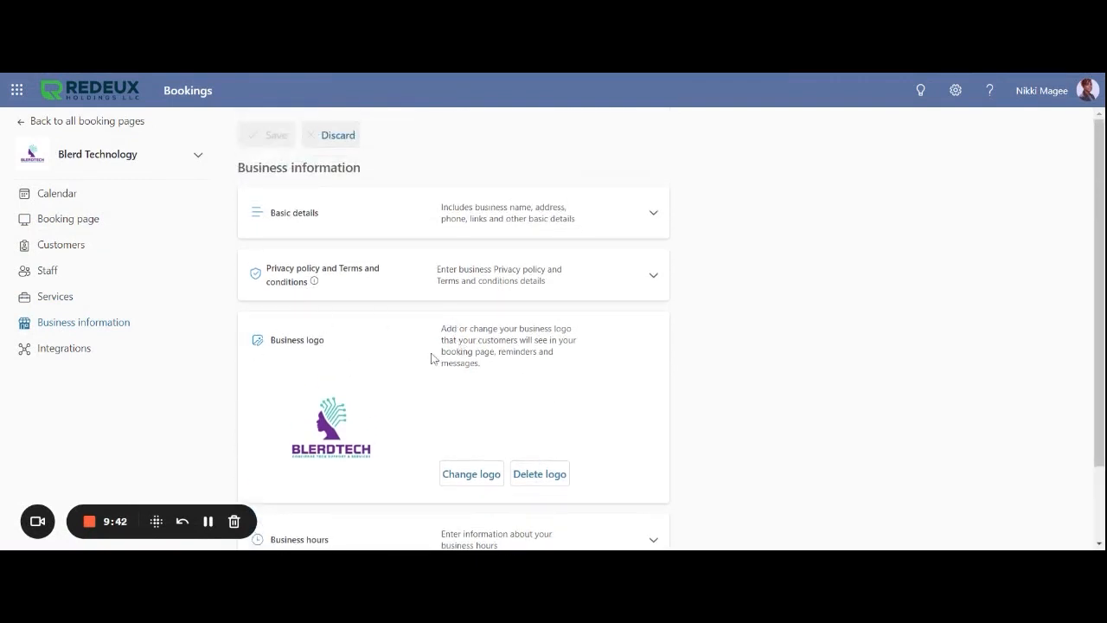
{"action": "left_click", "coordinate": [47, 351]}
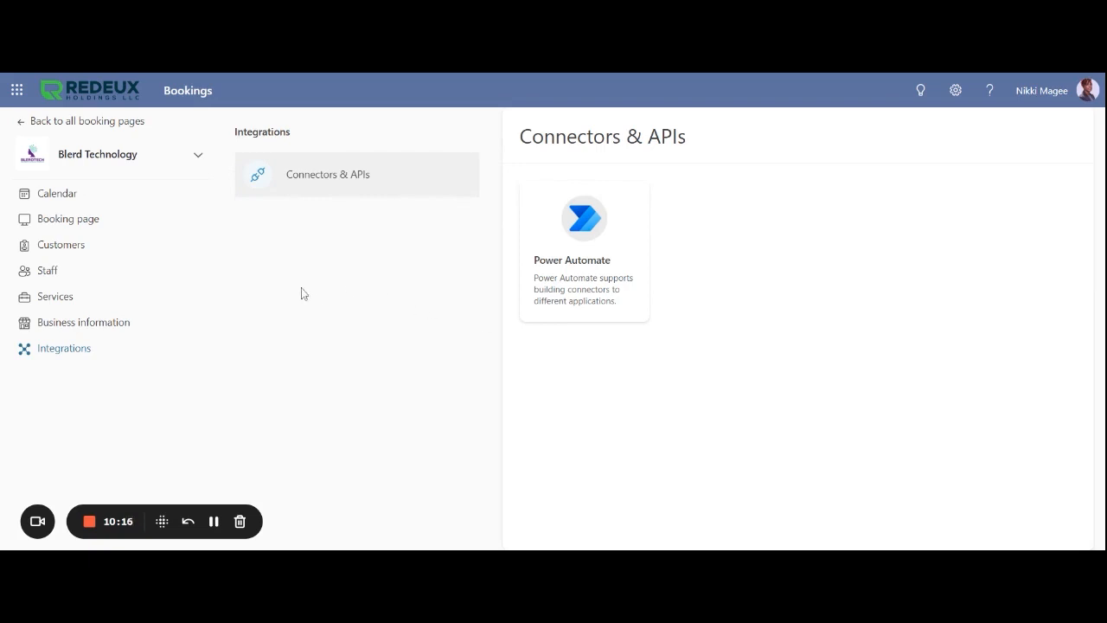
{"action": "left_click", "coordinate": [54, 296]}
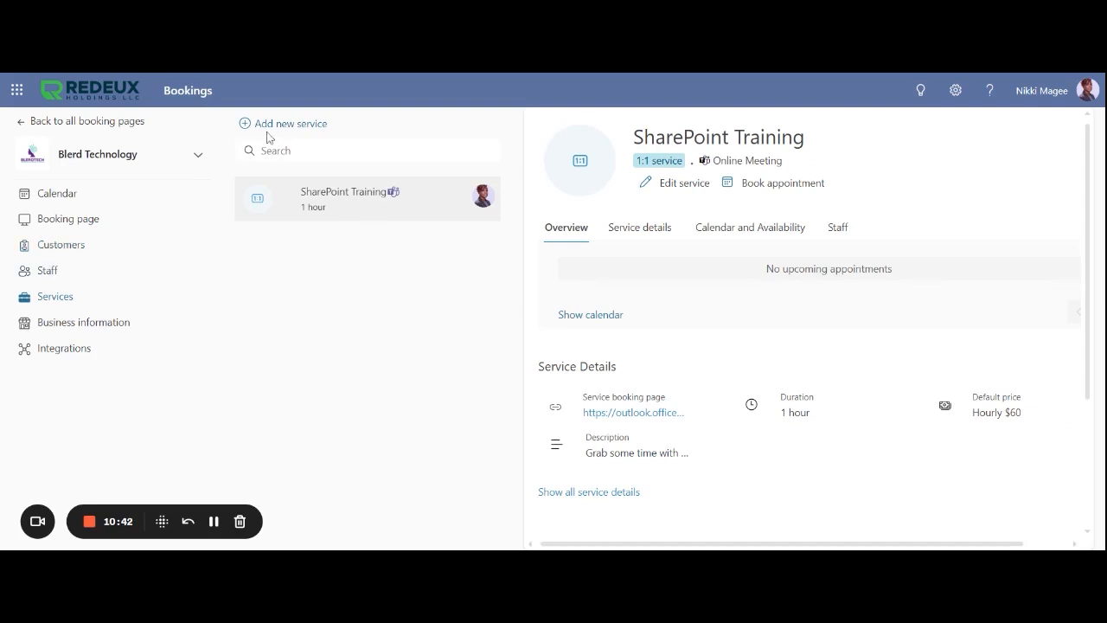
- Copy the IFrame version of the booking page's embed code
{"action": "left_click", "coordinate": [66, 219]}
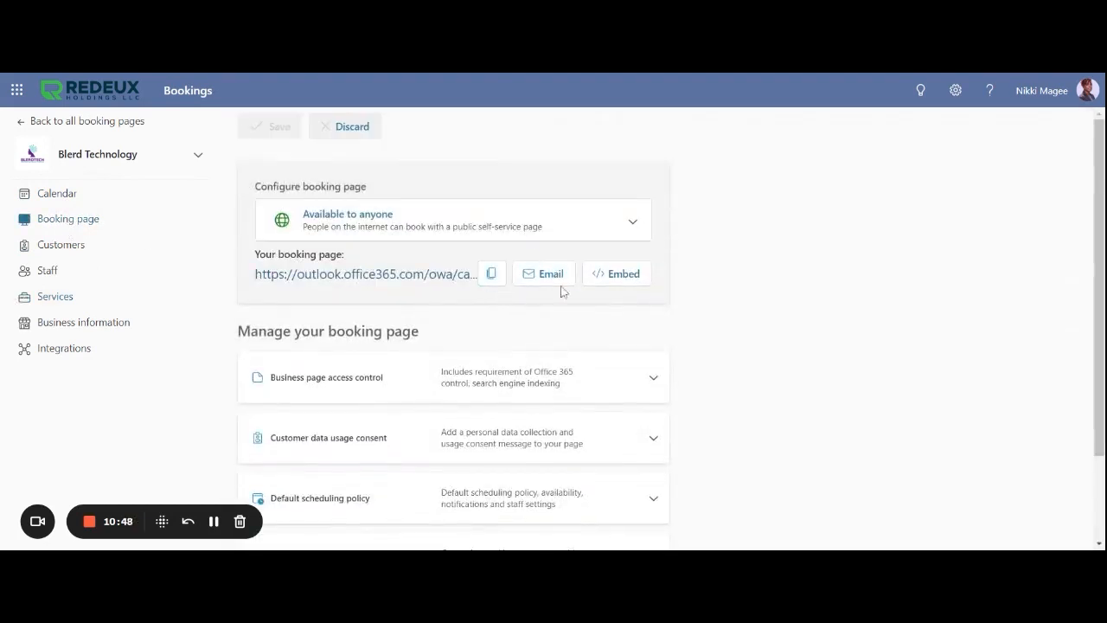
{"action": "left_click", "coordinate": [616, 275]}
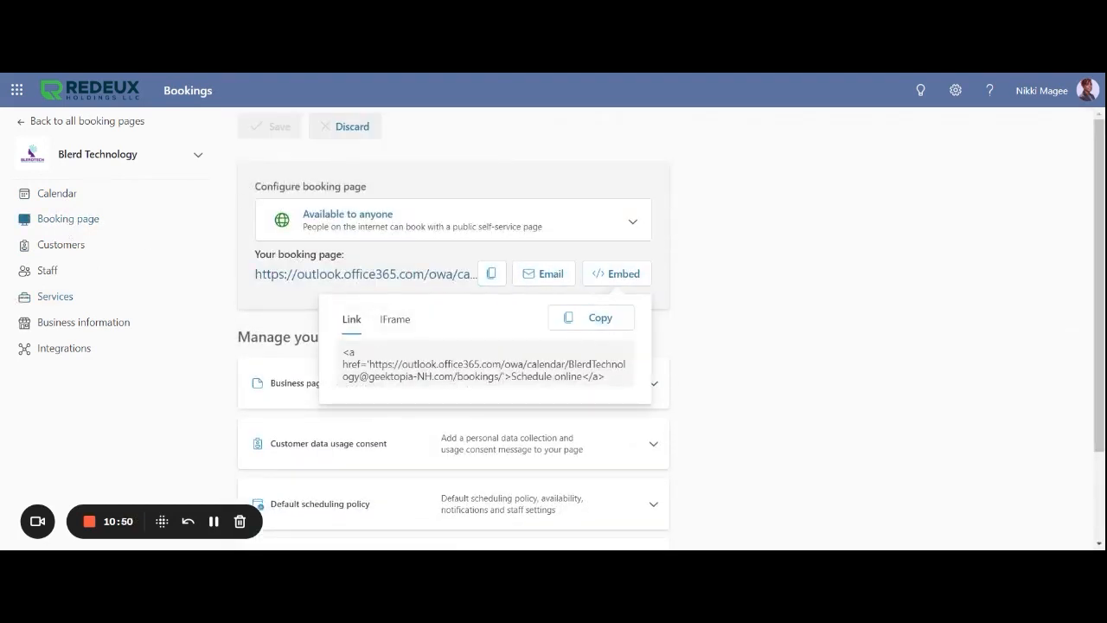
{"action": "left_click", "coordinate": [388, 326]}
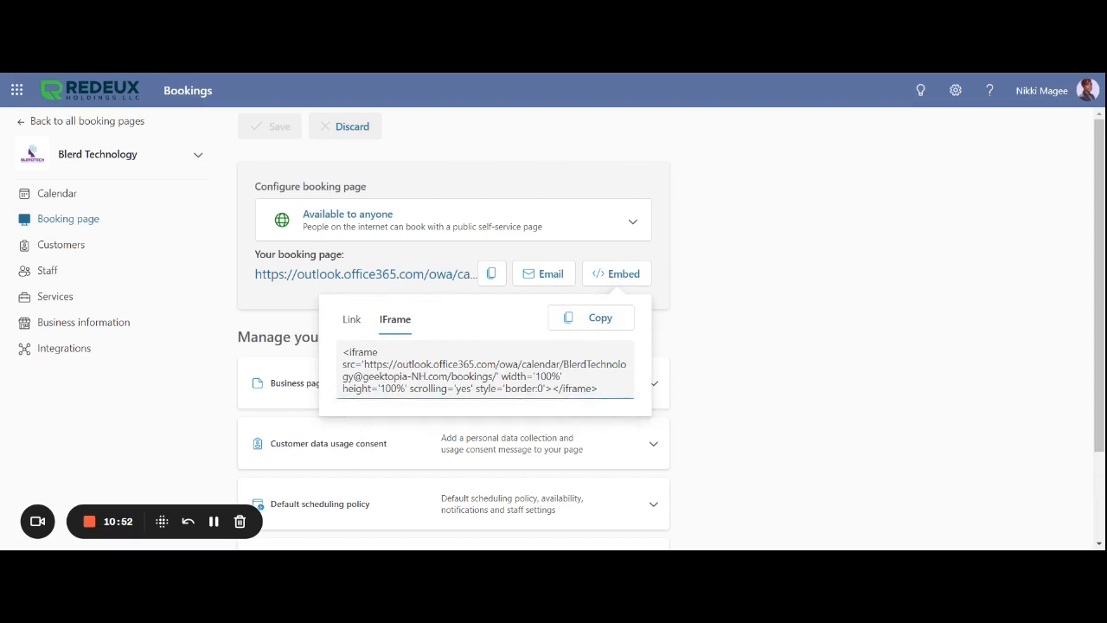
{"action": "left_click_drag", "start_coordinate": [599, 394], "coordinate": [338, 348]}
{"action": "left_click", "coordinate": [602, 316]}
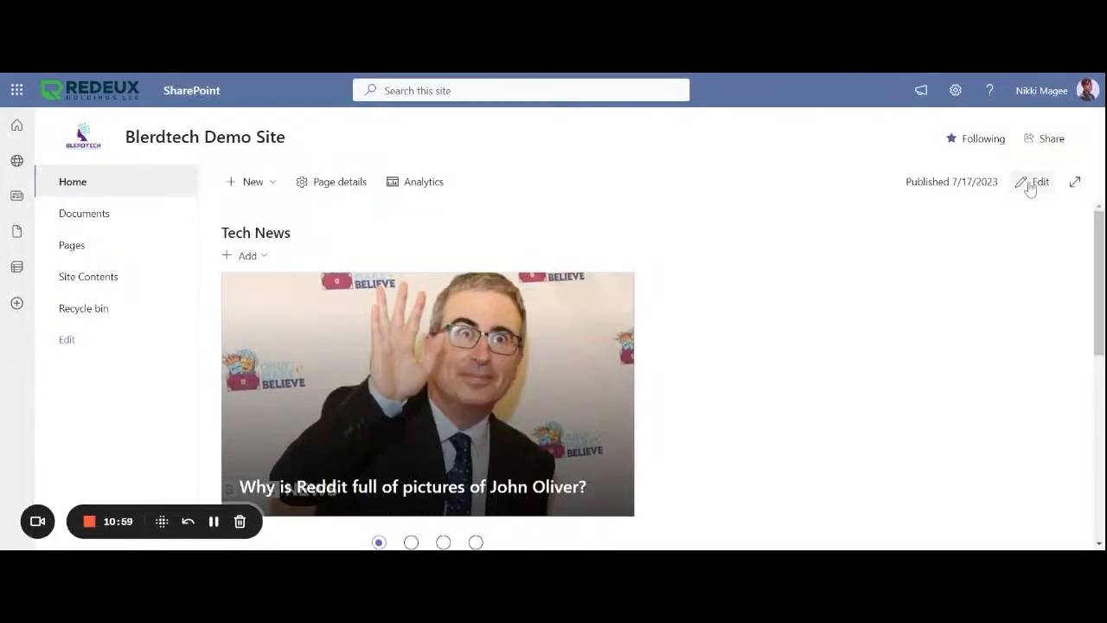
- Switch to the Blerdtech Demo Site in SharePoint, edit its home page and add an Embed web part in the column beside Tech News
{"action": "left_click", "coordinate": [1031, 183]}
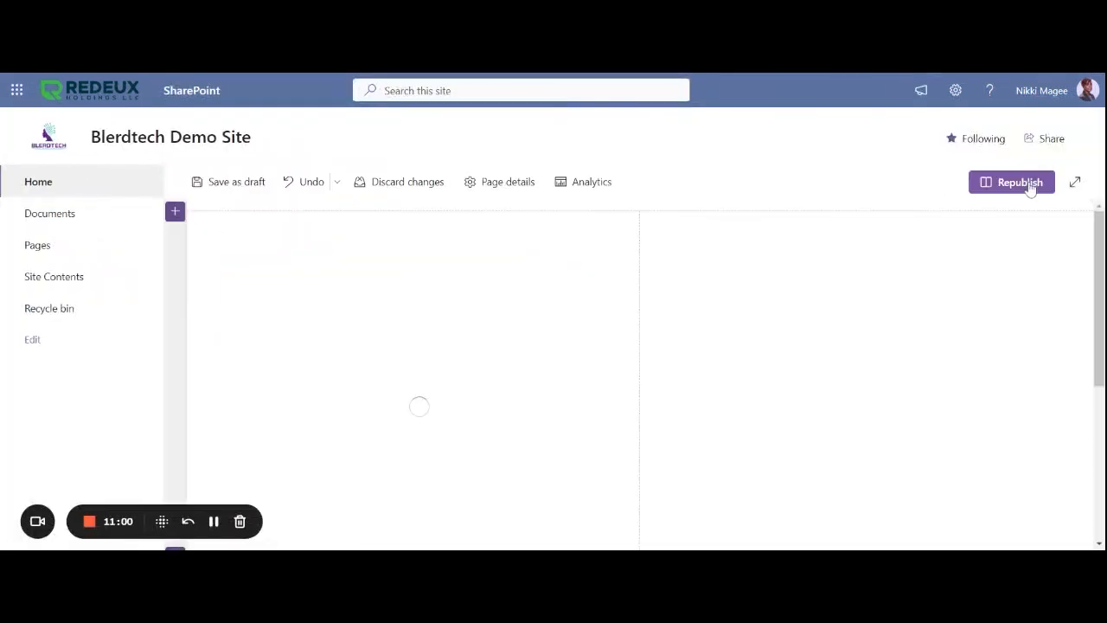
{"action": "left_click", "coordinate": [1032, 184]}
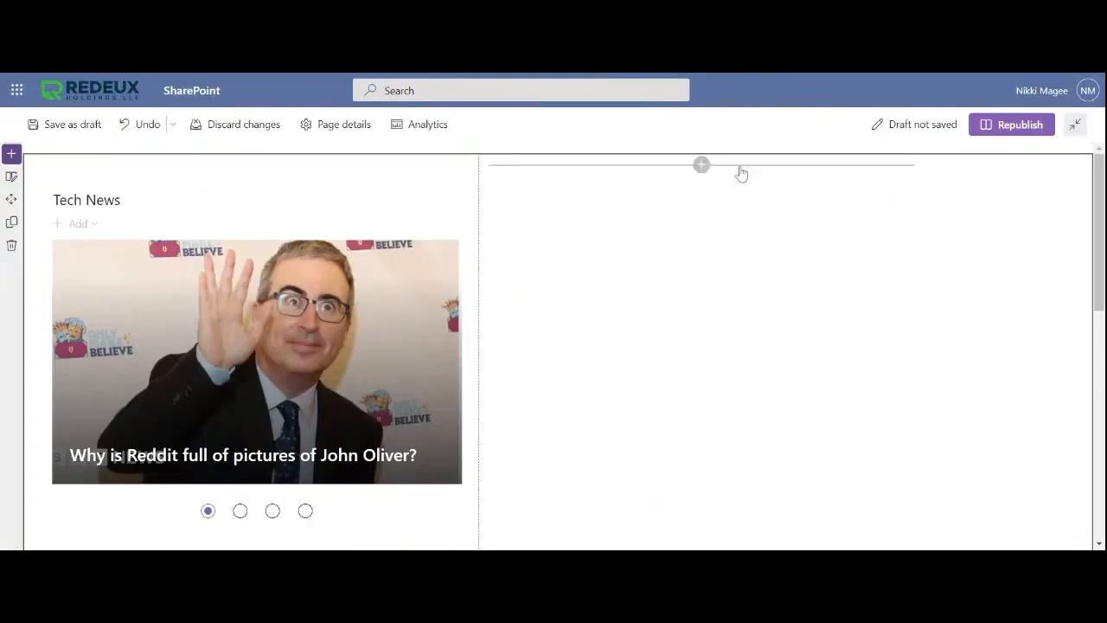
{"action": "left_click", "coordinate": [703, 166]}
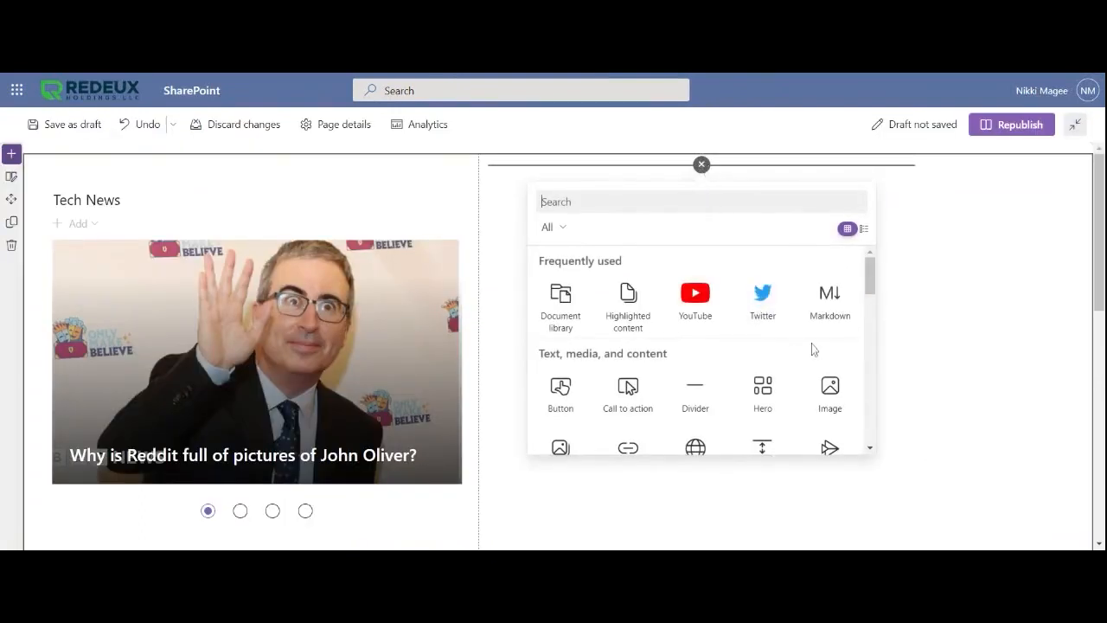
{"action": "scroll", "coordinate": [809, 347], "scroll_direction": "down", "scroll_amount": 10}
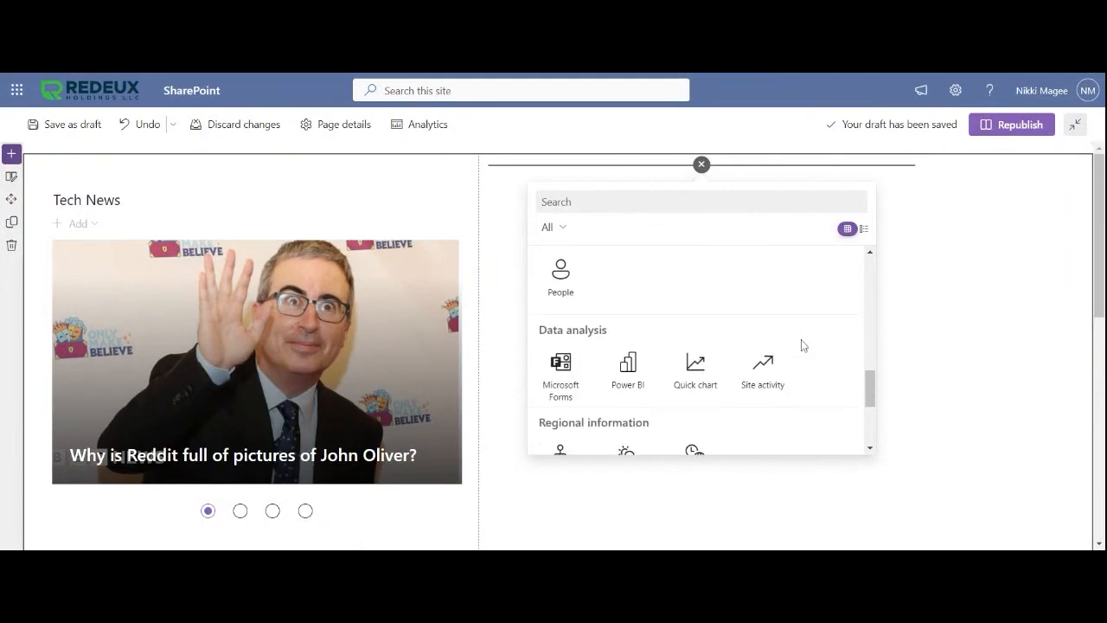
{"action": "scroll", "coordinate": [802, 346], "scroll_direction": "down", "scroll_amount": 5}
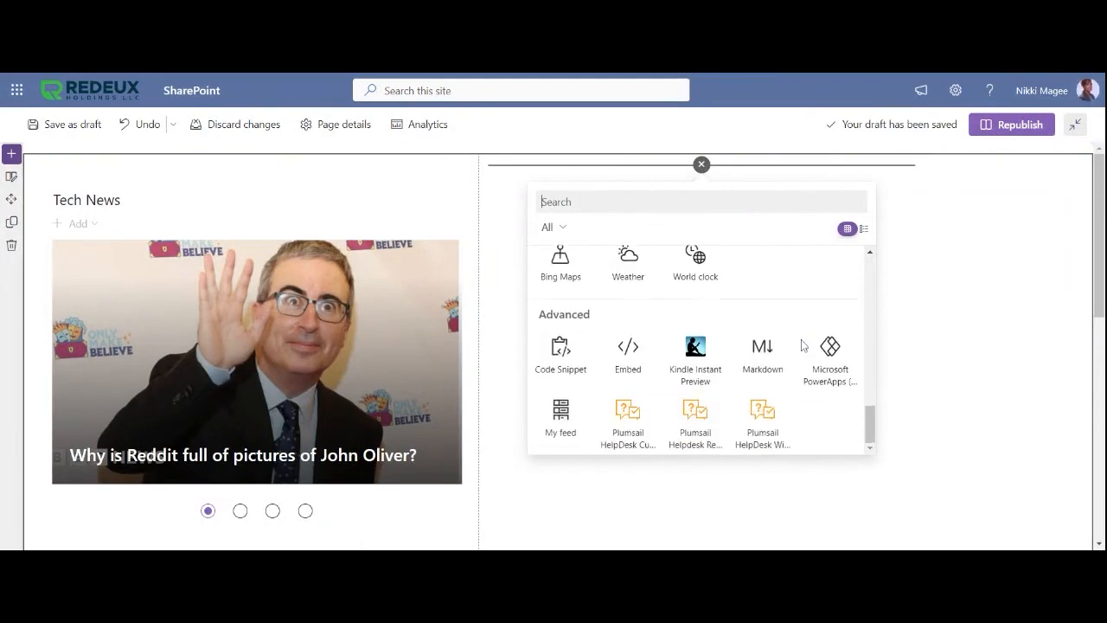
{"action": "left_click", "coordinate": [624, 360]}
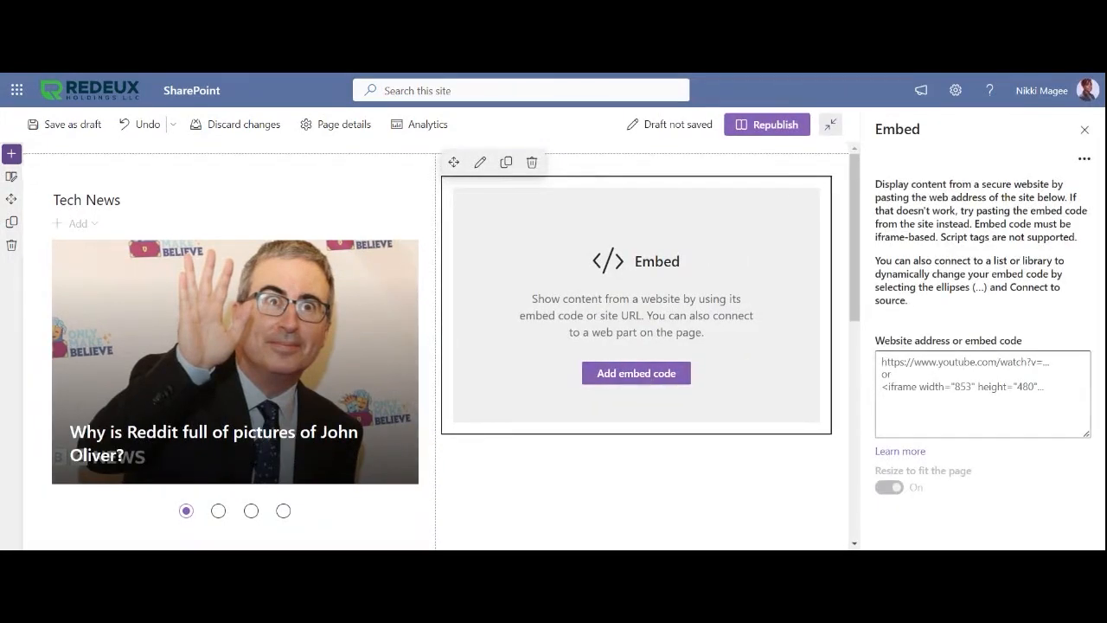
- Paste the copied IFrame code for the Blerd Technology booking page into the Embed web part and republish the home page
{"action": "left_click", "coordinate": [969, 387]}
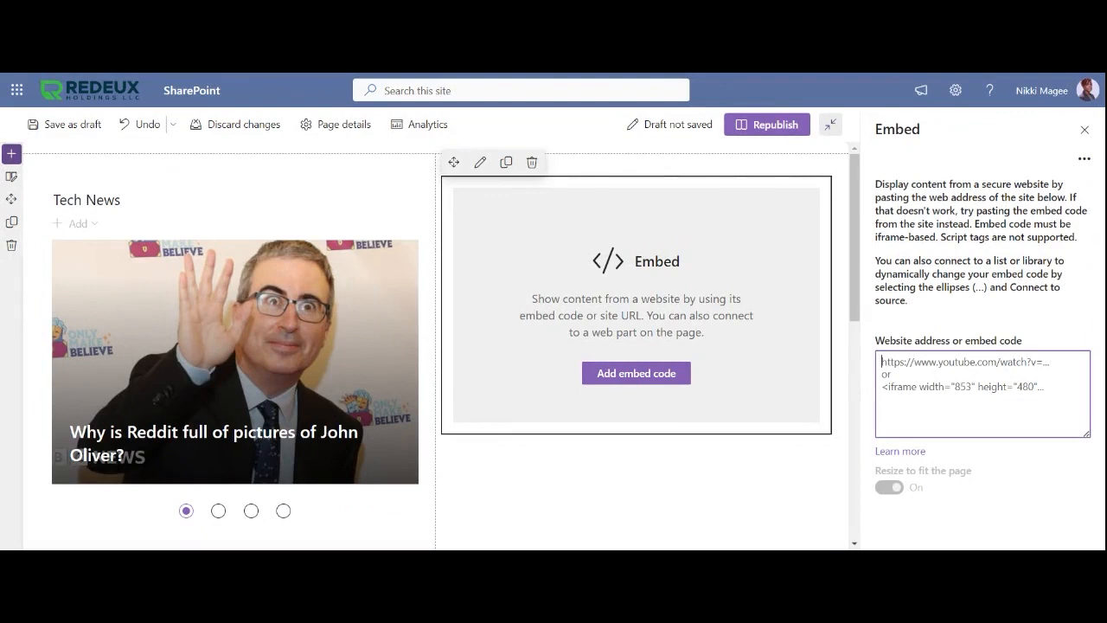
{"action": "key", "text": "ctrl+v"}
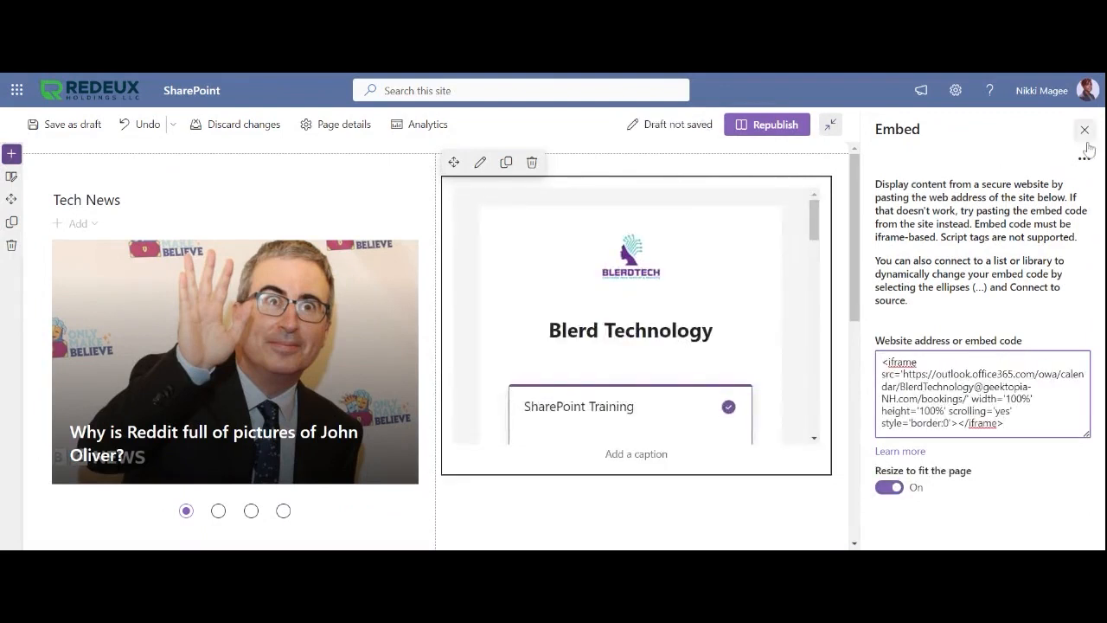
{"action": "left_click", "coordinate": [770, 124]}
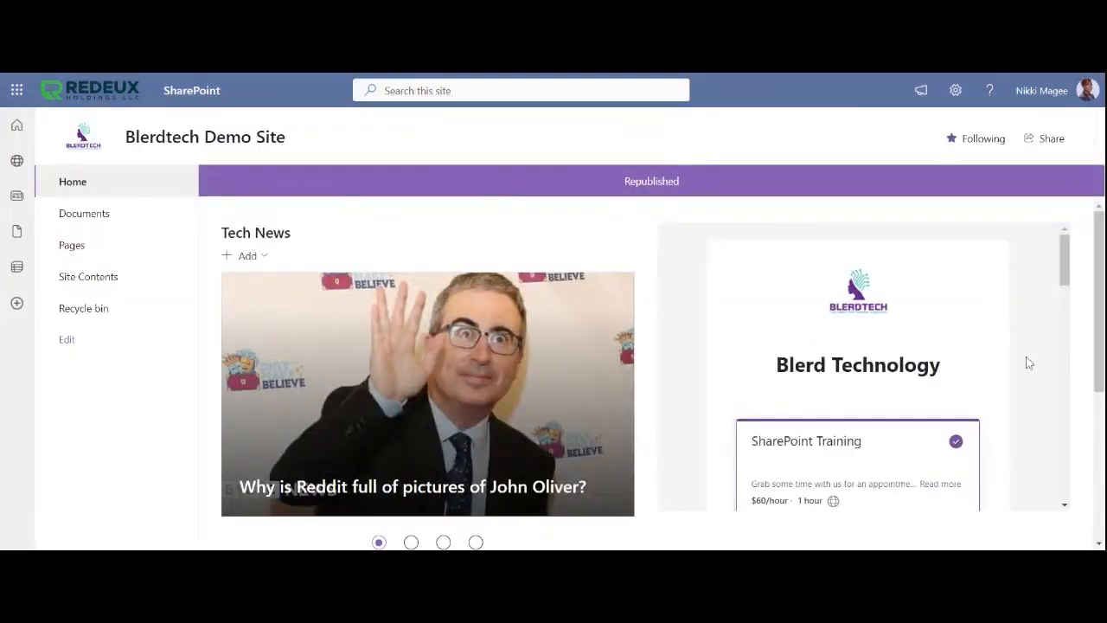
- Look through the embedded booking page on the republished home page, from the SharePoint Training service and date choices to the customer details form
{"action": "scroll", "coordinate": [900, 415], "scroll_direction": "down", "scroll_amount": 5}
{"action": "scroll", "coordinate": [901, 411], "scroll_direction": "up", "scroll_amount": 5}
{"action": "scroll", "coordinate": [952, 372], "scroll_direction": "down", "scroll_amount": 5}
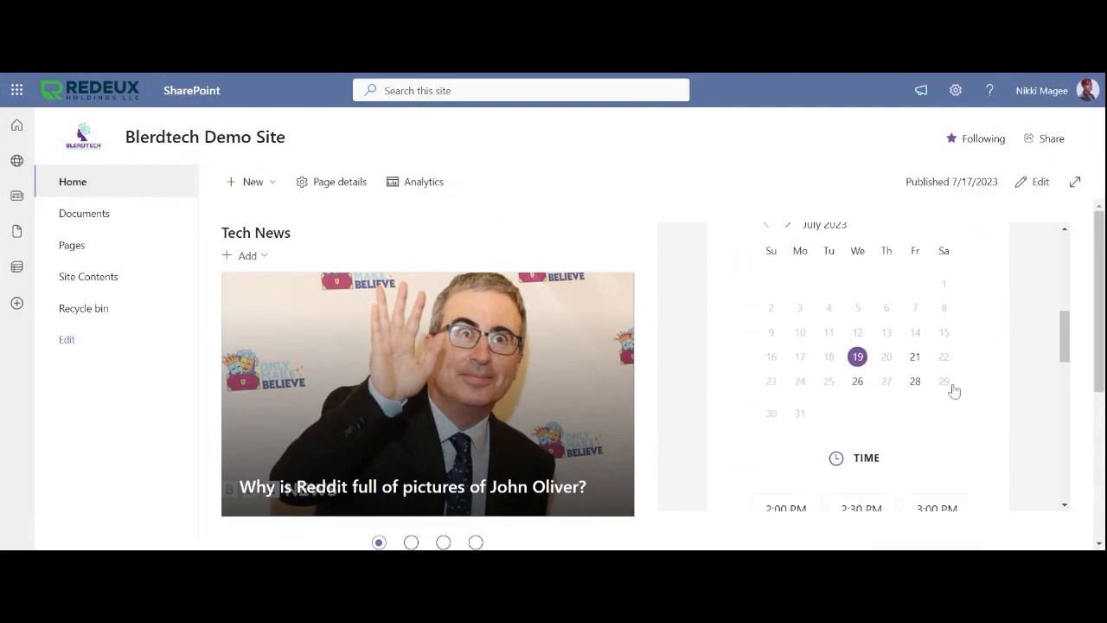
{"action": "scroll", "coordinate": [955, 391], "scroll_direction": "down", "scroll_amount": 5}
{"action": "scroll", "coordinate": [697, 390], "scroll_direction": "down", "scroll_amount": 3}
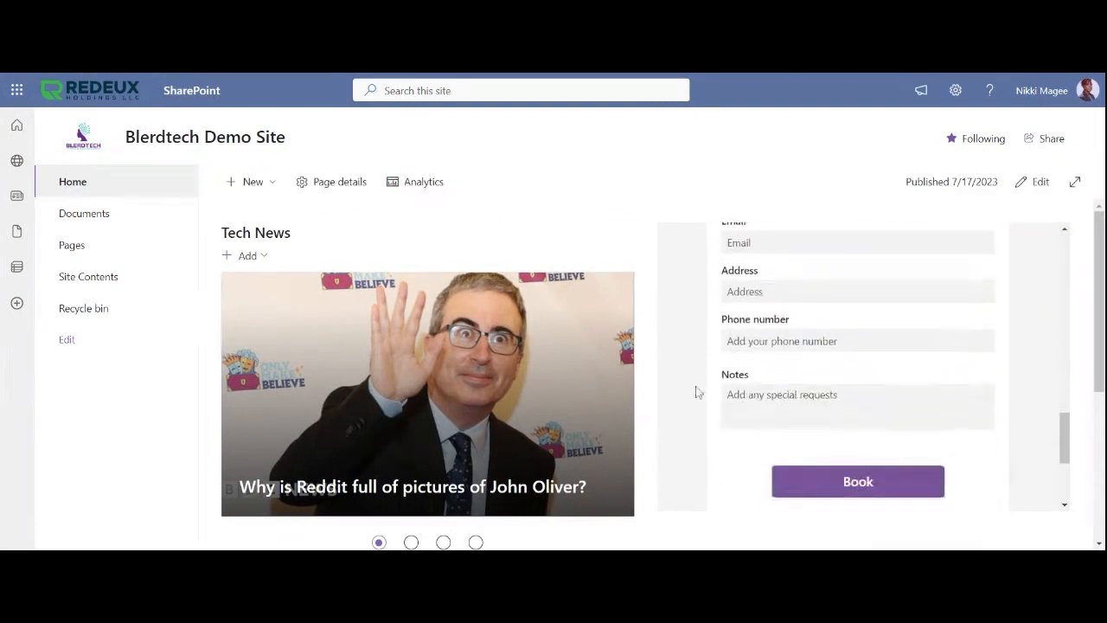
{"action": "left_click", "coordinate": [862, 477]}
{"action": "scroll", "coordinate": [912, 439], "scroll_direction": "up", "scroll_amount": 5}
{"action": "scroll", "coordinate": [917, 437], "scroll_direction": "down", "scroll_amount": 10}
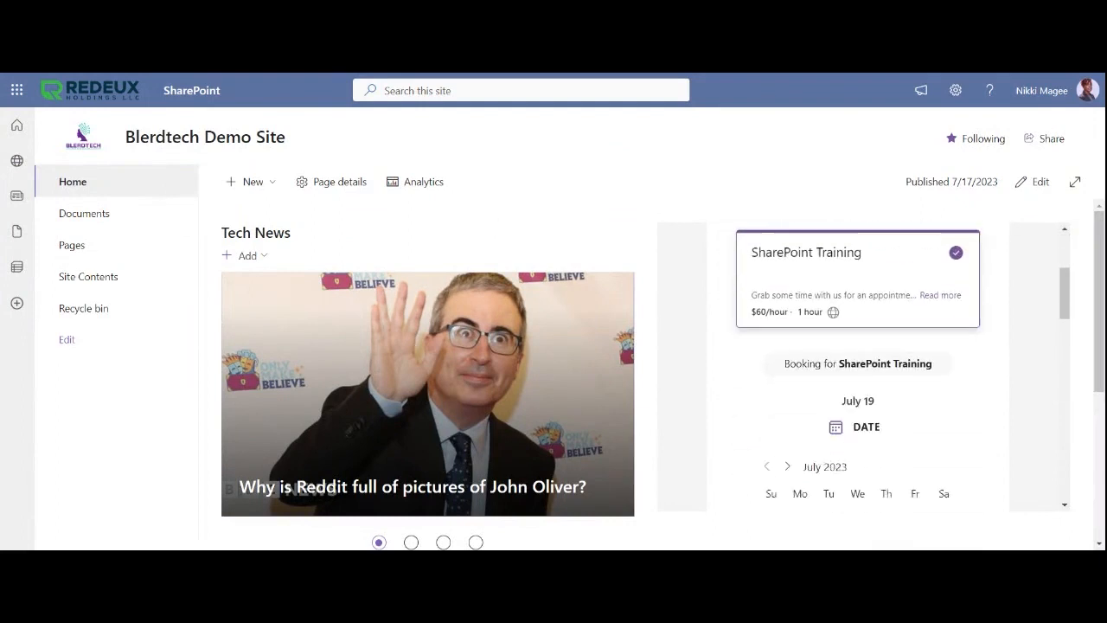
{"action": "scroll", "coordinate": [862, 389], "scroll_direction": "down", "scroll_amount": 5}
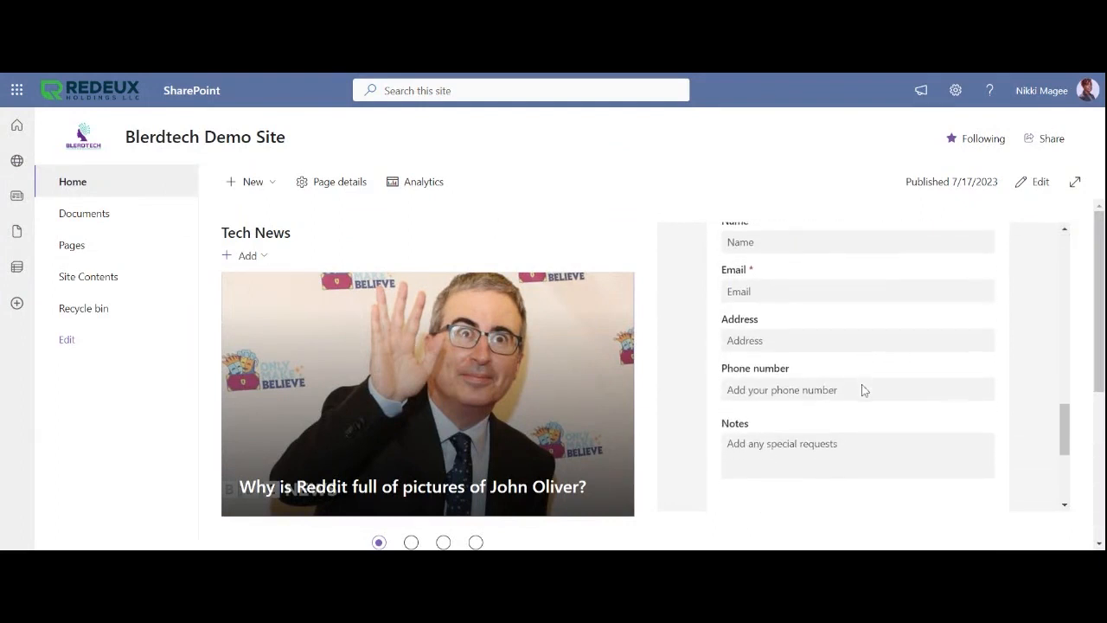
{"action": "scroll", "coordinate": [929, 413], "scroll_direction": "up", "scroll_amount": 15}
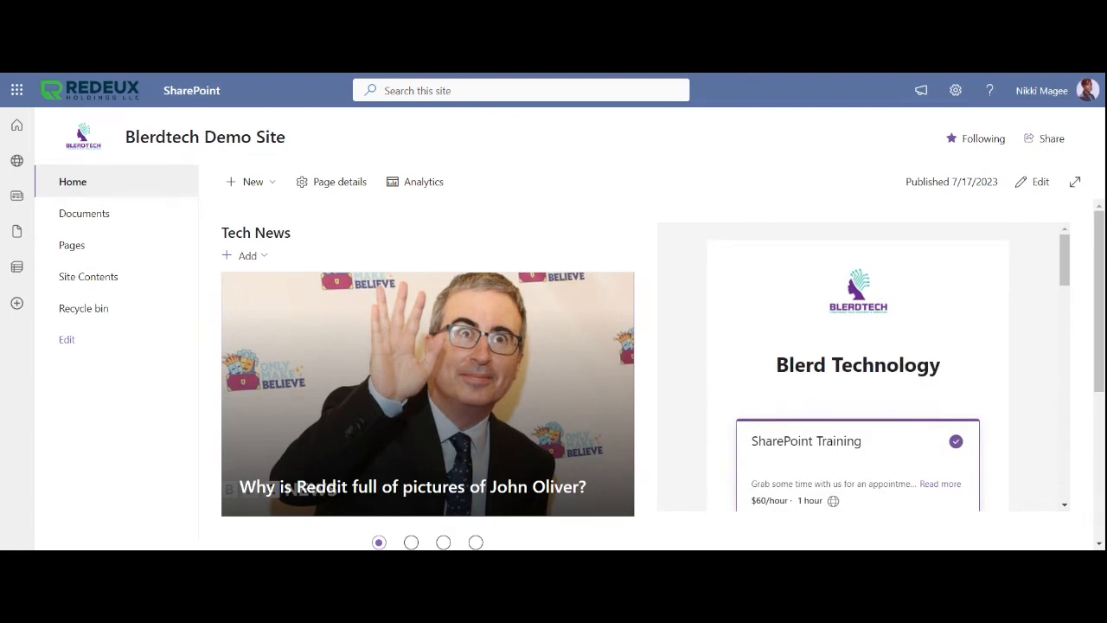
{"action": "scroll", "coordinate": [905, 416], "scroll_direction": "down", "scroll_amount": 10}
{"action": "scroll", "coordinate": [879, 396], "scroll_direction": "down", "scroll_amount": 3}
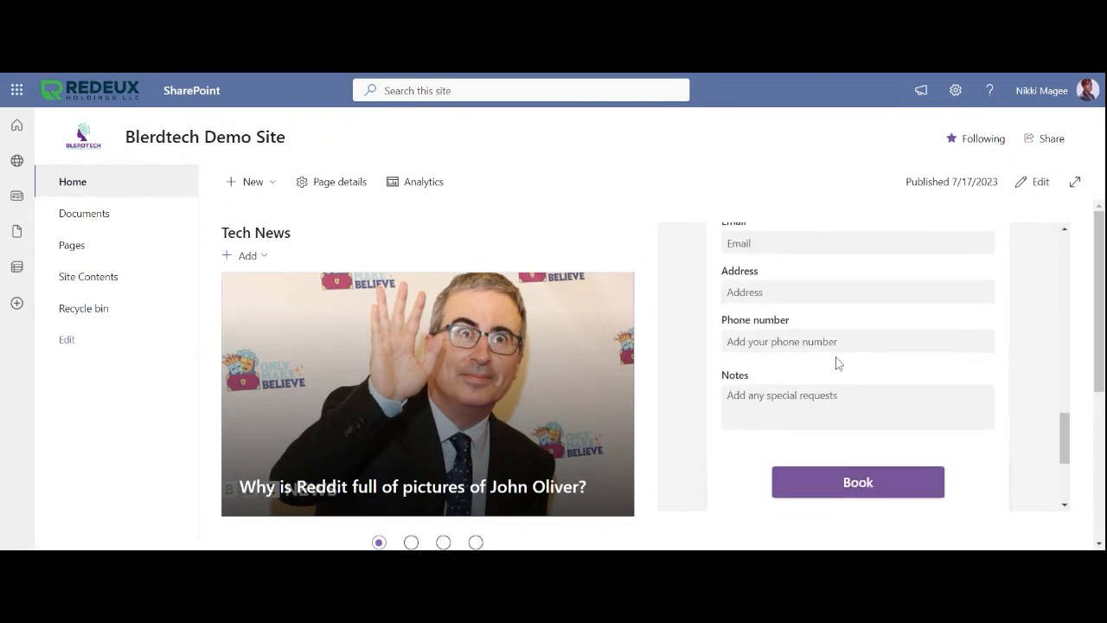
{"action": "scroll", "coordinate": [836, 363], "scroll_direction": "up", "scroll_amount": 3}
{"action": "left_click", "coordinate": [856, 480]}
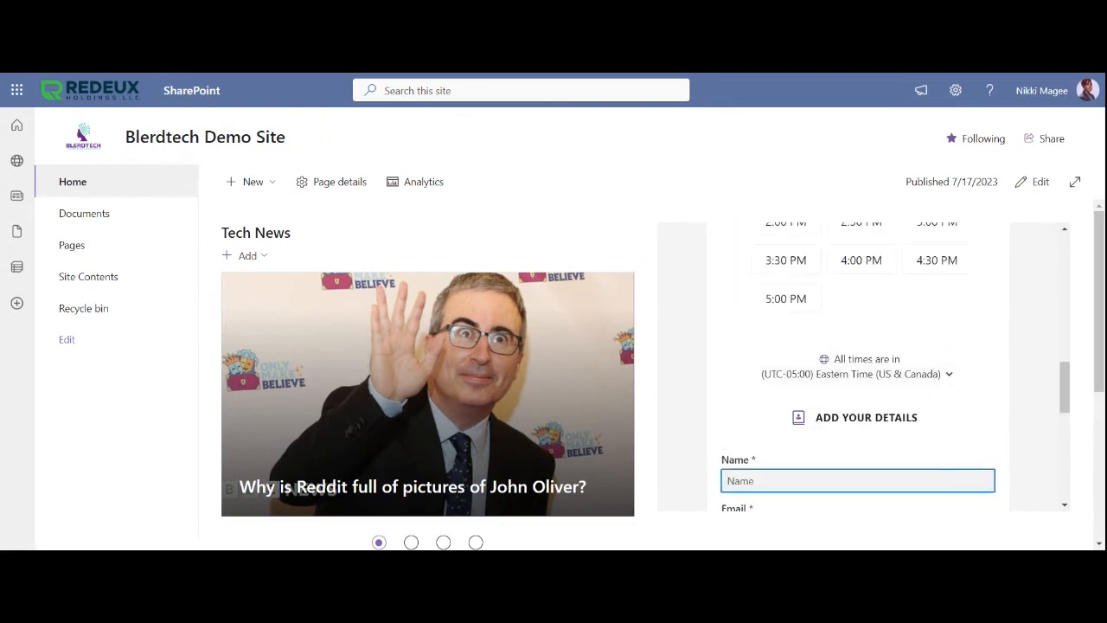
{"action": "type", "text": "Larry"}
{"action": "key", "text": "BackSpace"}
{"action": "key", "text": "BackSpace"}
{"action": "key", "text": "BackSpace"}
{"action": "key", "text": "BackSpace"}
{"action": "key", "text": "BackSpace"}
- Examine the embedded form's time slots, contact fields and footer, and return to the beginning of the booking page
{"action": "scroll", "coordinate": [883, 316], "scroll_direction": "up", "scroll_amount": 1}
{"action": "scroll", "coordinate": [882, 317], "scroll_direction": "down", "scroll_amount": 5}
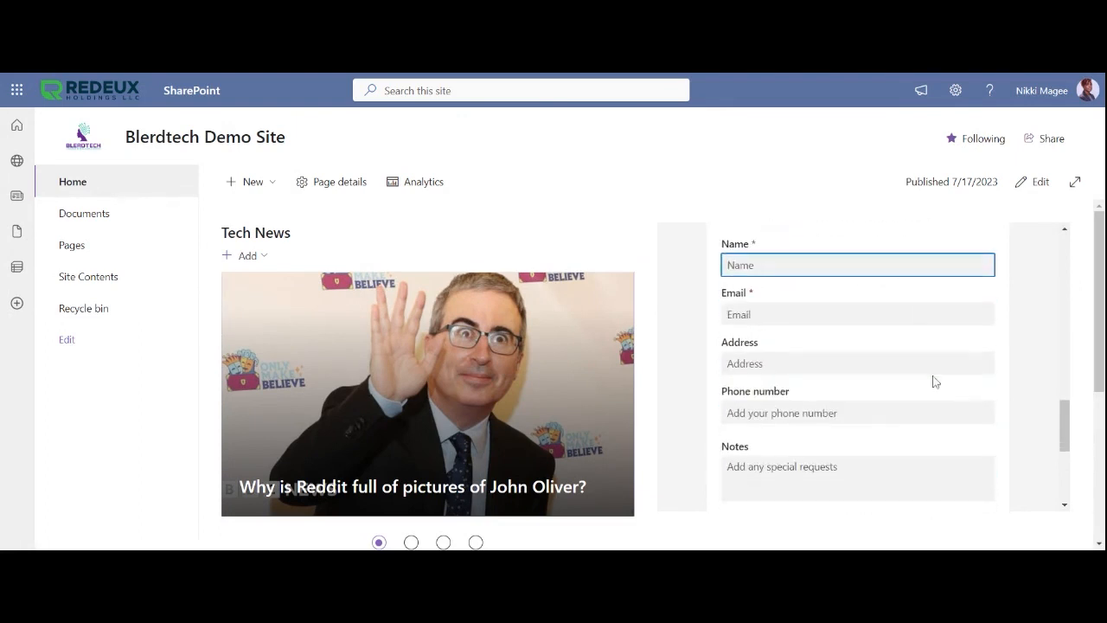
{"action": "scroll", "coordinate": [935, 387], "scroll_direction": "up", "scroll_amount": 5}
{"action": "scroll", "coordinate": [934, 386], "scroll_direction": "down", "scroll_amount": 2}
{"action": "scroll", "coordinate": [934, 386], "scroll_direction": "down", "scroll_amount": 1}
{"action": "scroll", "coordinate": [934, 387], "scroll_direction": "down", "scroll_amount": 1}
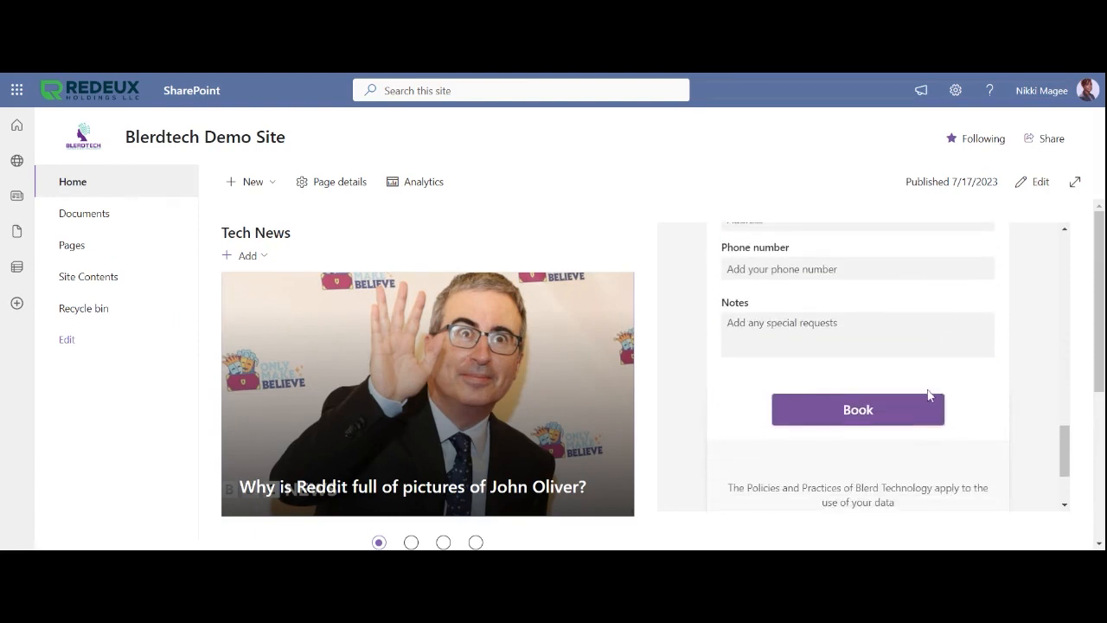
{"action": "scroll", "coordinate": [930, 391], "scroll_direction": "up", "scroll_amount": 2}
{"action": "scroll", "coordinate": [930, 391], "scroll_direction": "down", "scroll_amount": 1}
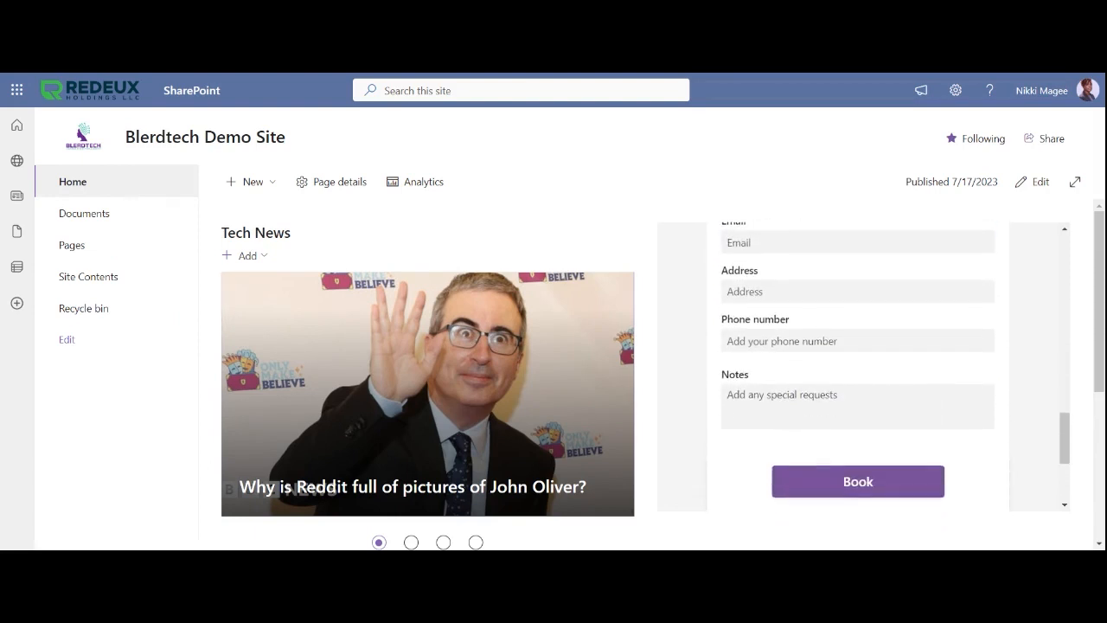
{"action": "scroll", "coordinate": [927, 355], "scroll_direction": "up", "scroll_amount": 3}
{"action": "scroll", "coordinate": [928, 355], "scroll_direction": "down", "scroll_amount": 3}
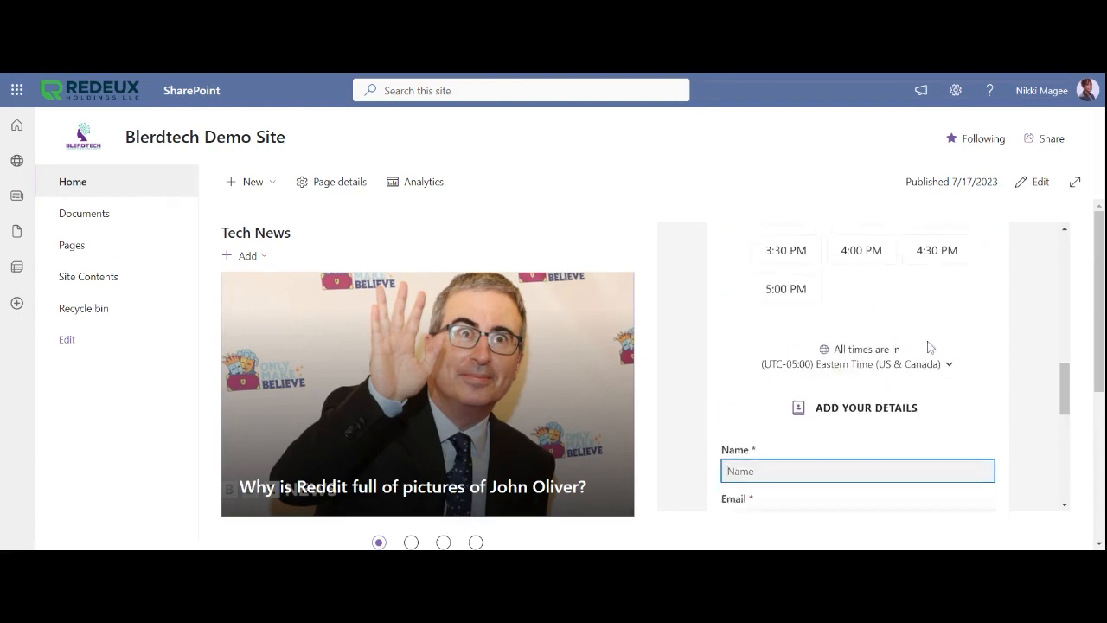
{"action": "scroll", "coordinate": [928, 365], "scroll_direction": "down", "scroll_amount": 3}
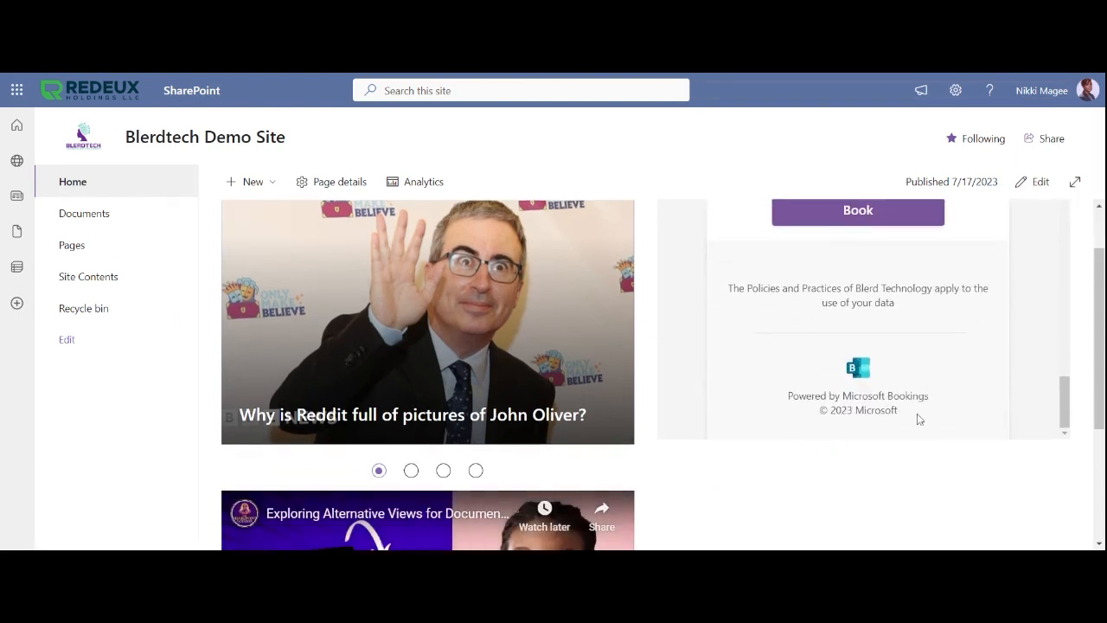
{"action": "scroll", "coordinate": [919, 419], "scroll_direction": "up", "scroll_amount": 5}
{"action": "scroll", "coordinate": [919, 419], "scroll_direction": "up", "scroll_amount": 10}
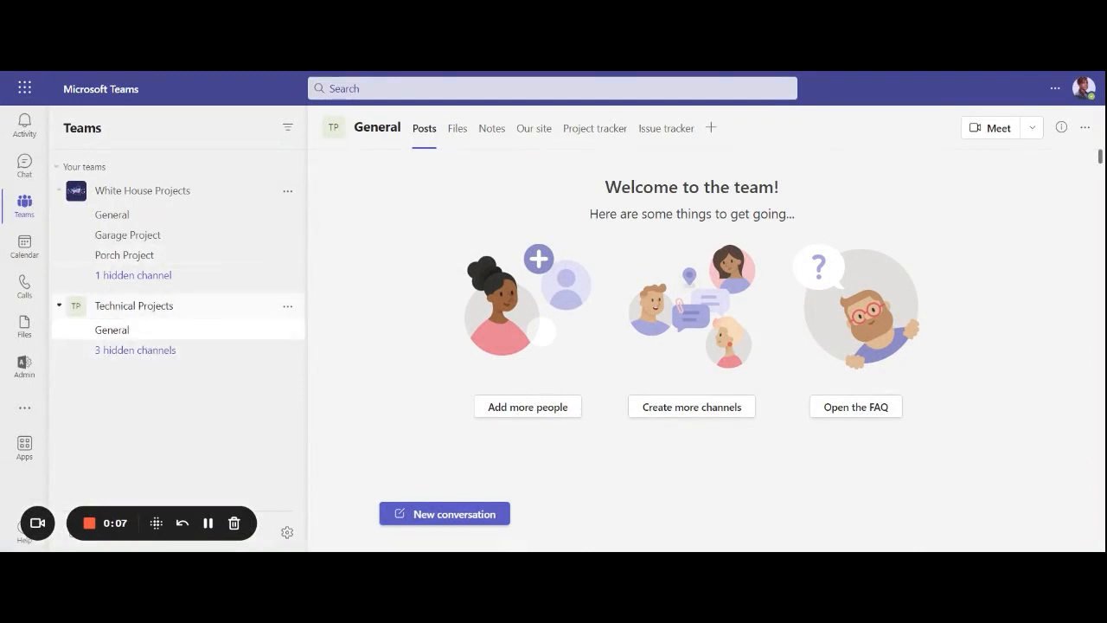
- Switch to Microsoft Teams, open the Shifts app and add a group to the Technical Projects schedule
{"action": "left_click", "coordinate": [25, 407]}
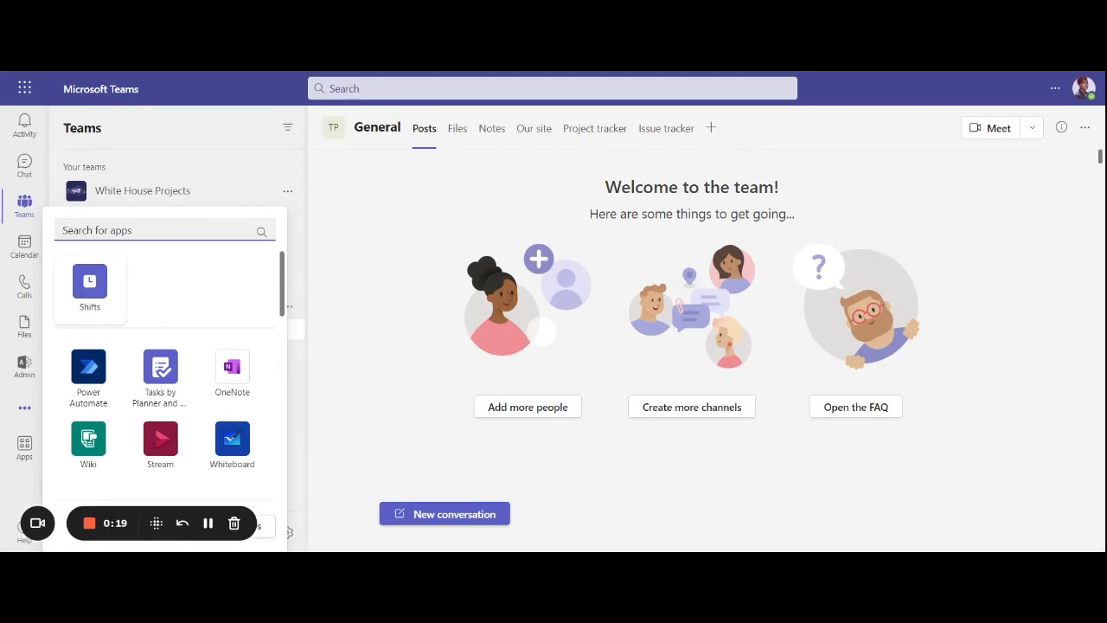
{"action": "left_click", "coordinate": [92, 290]}
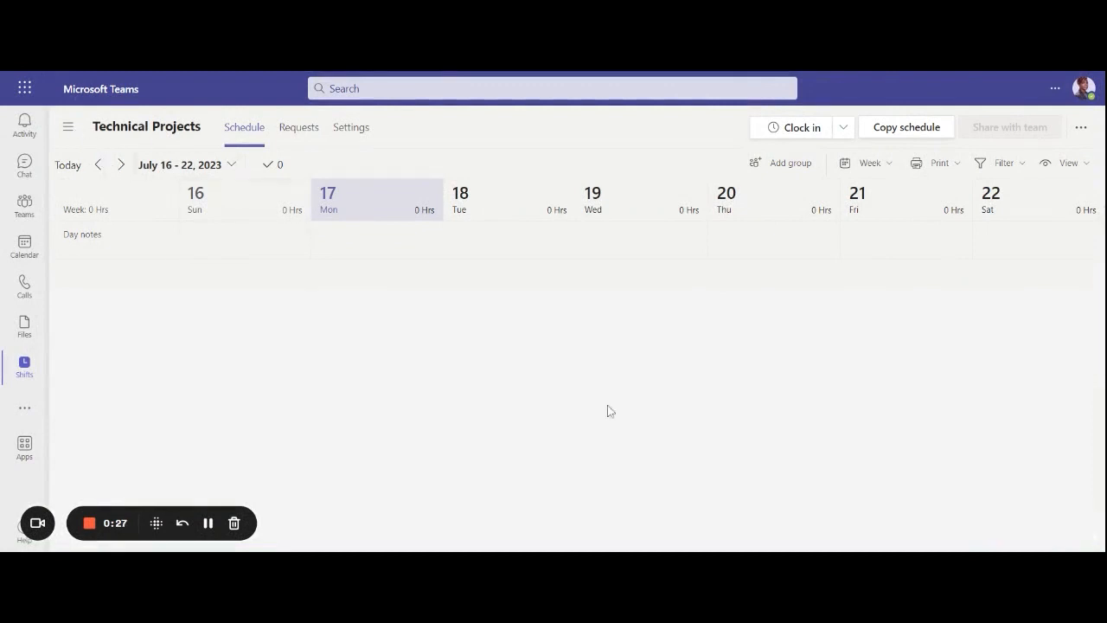
{"action": "left_click", "coordinate": [777, 166]}
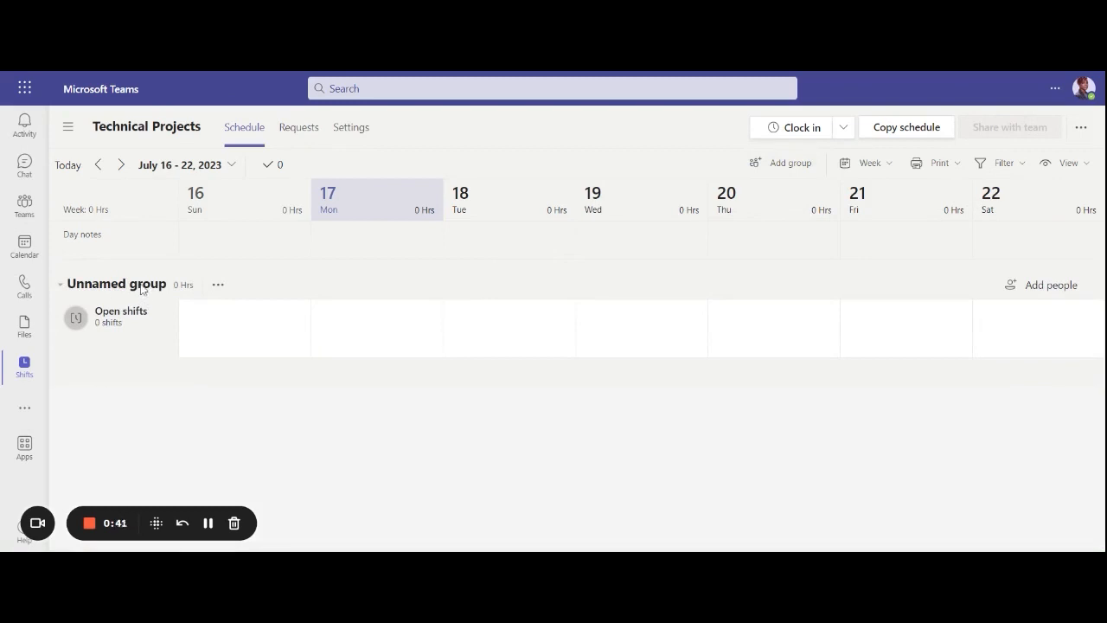
- Rename the unnamed schedule group as Office Hours
{"action": "left_click", "coordinate": [218, 285]}
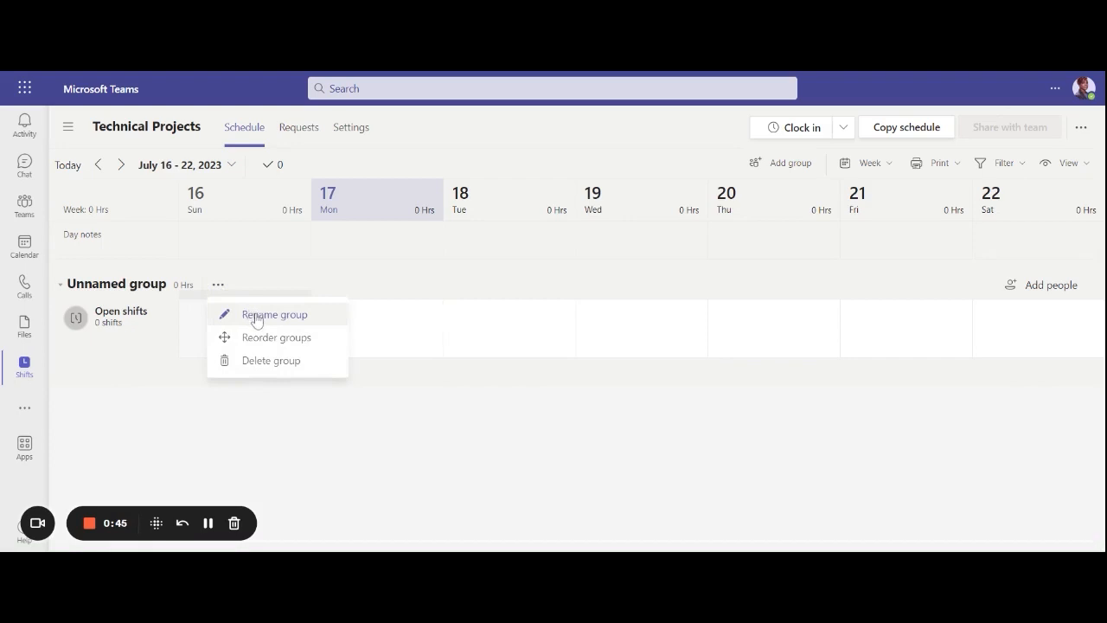
{"action": "left_click", "coordinate": [256, 317]}
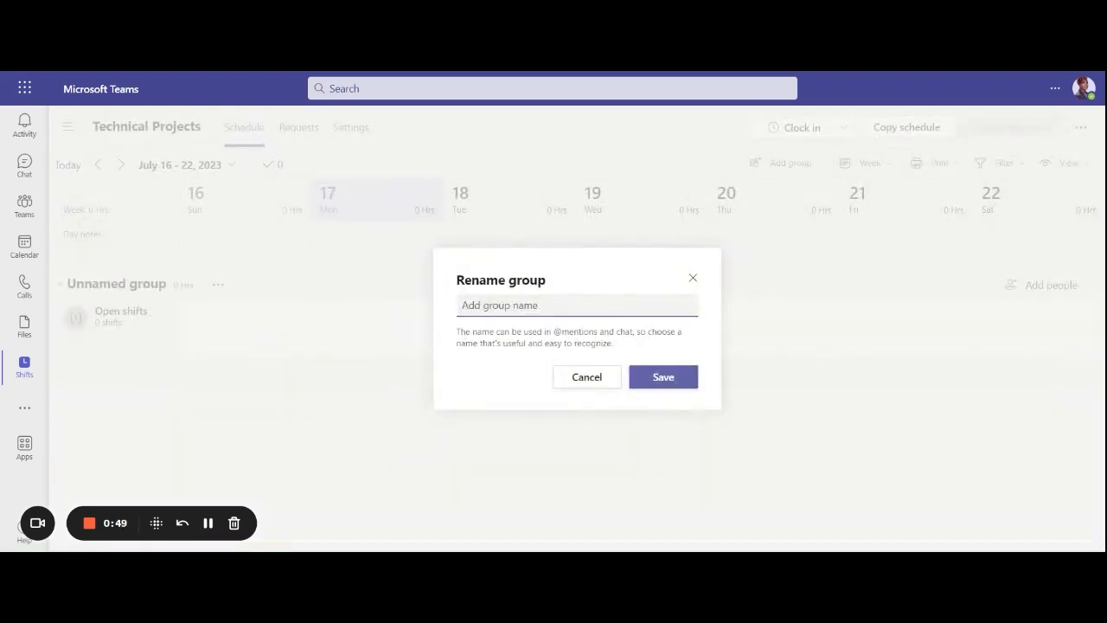
{"action": "type", "text": "T"}
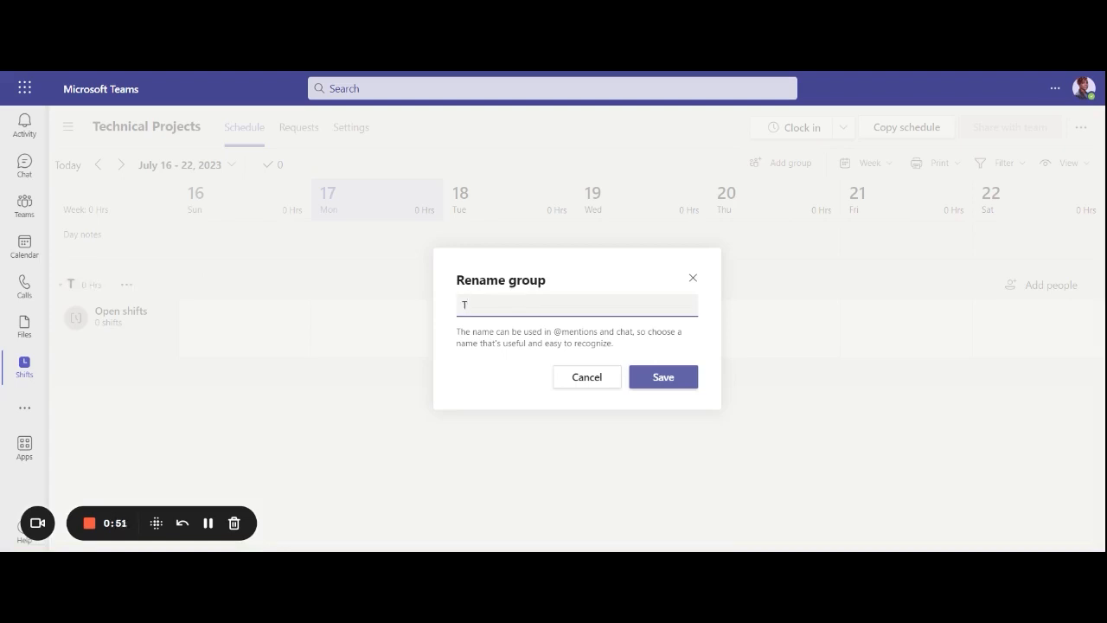
{"action": "key", "text": "BackSpace"}
{"action": "type", "text": "Office Hours"}
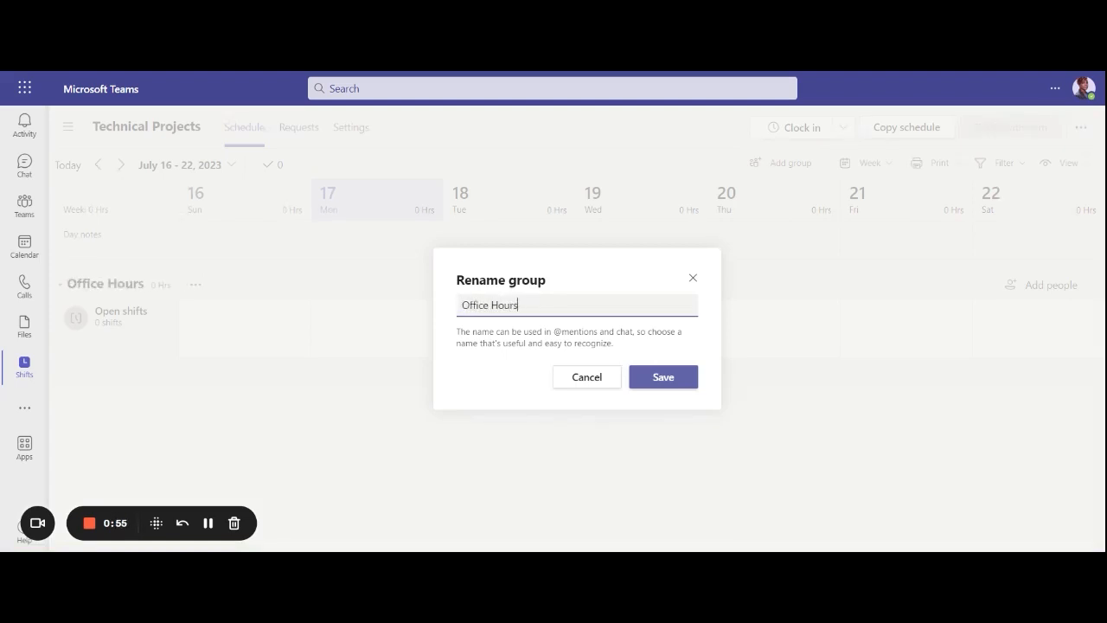
{"action": "left_click", "coordinate": [670, 379]}
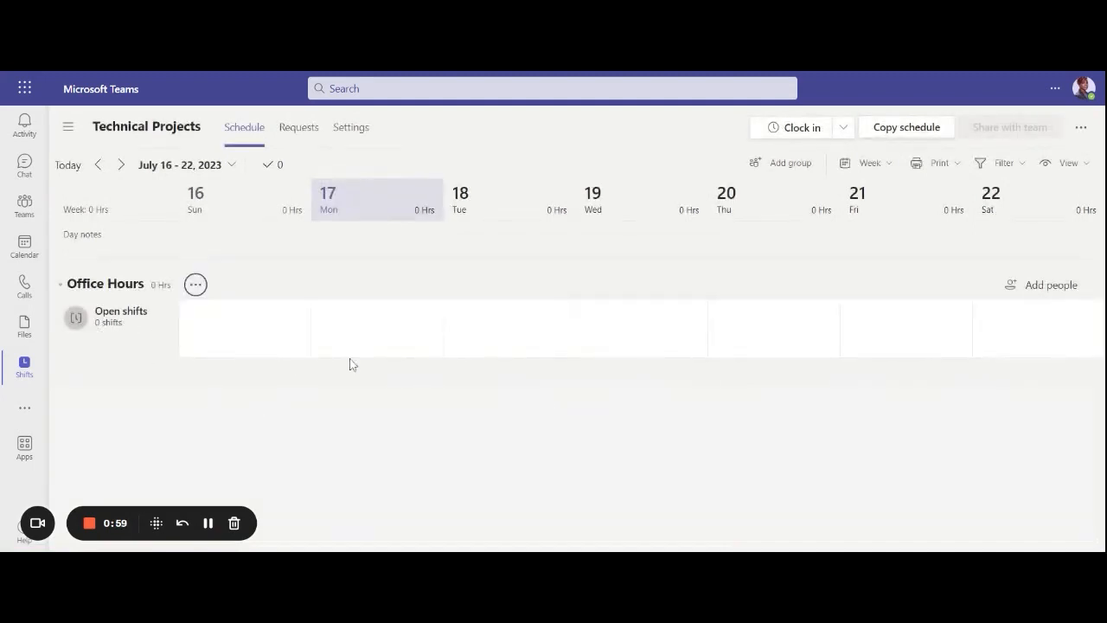
- Add both suggested people, the team's owner and its member, to the Office Hours group
{"action": "left_click", "coordinate": [1063, 287]}
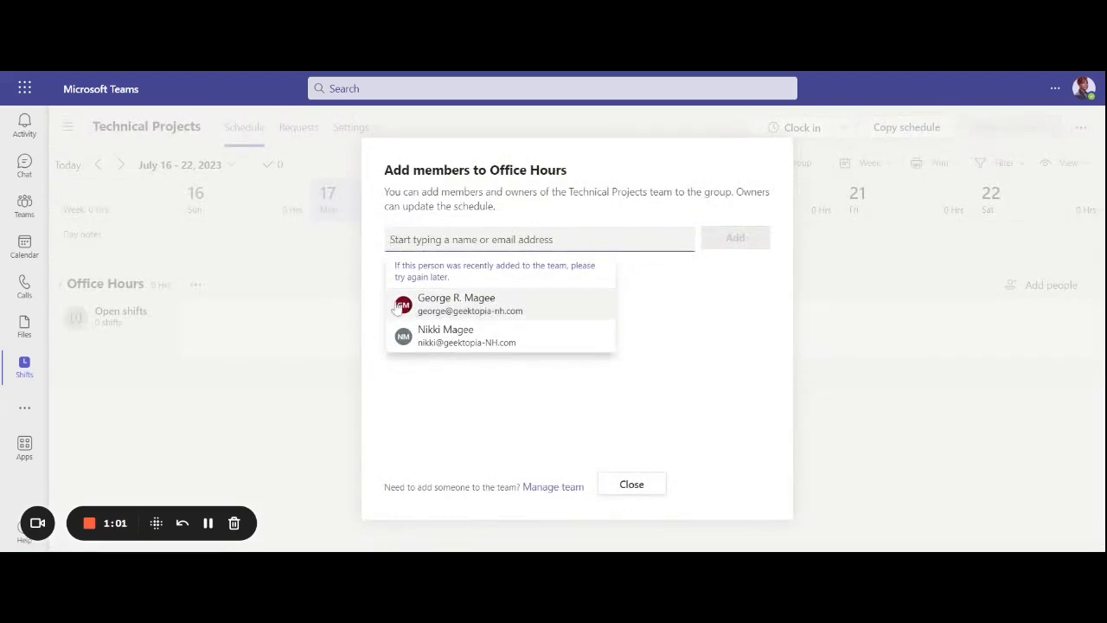
{"action": "left_click", "coordinate": [473, 342]}
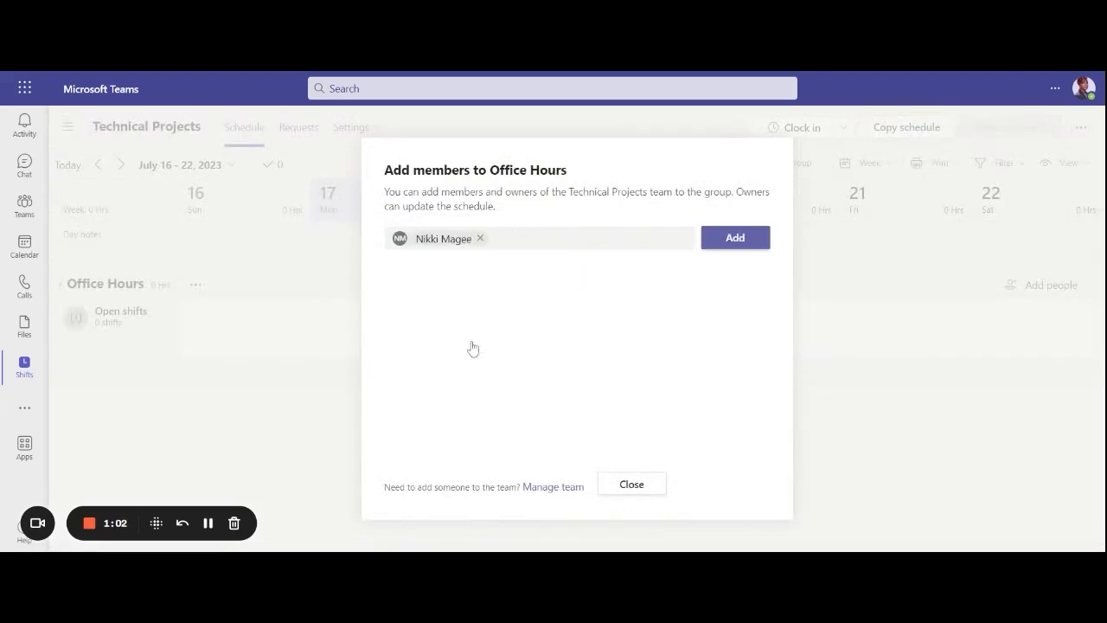
{"action": "left_click", "coordinate": [741, 242]}
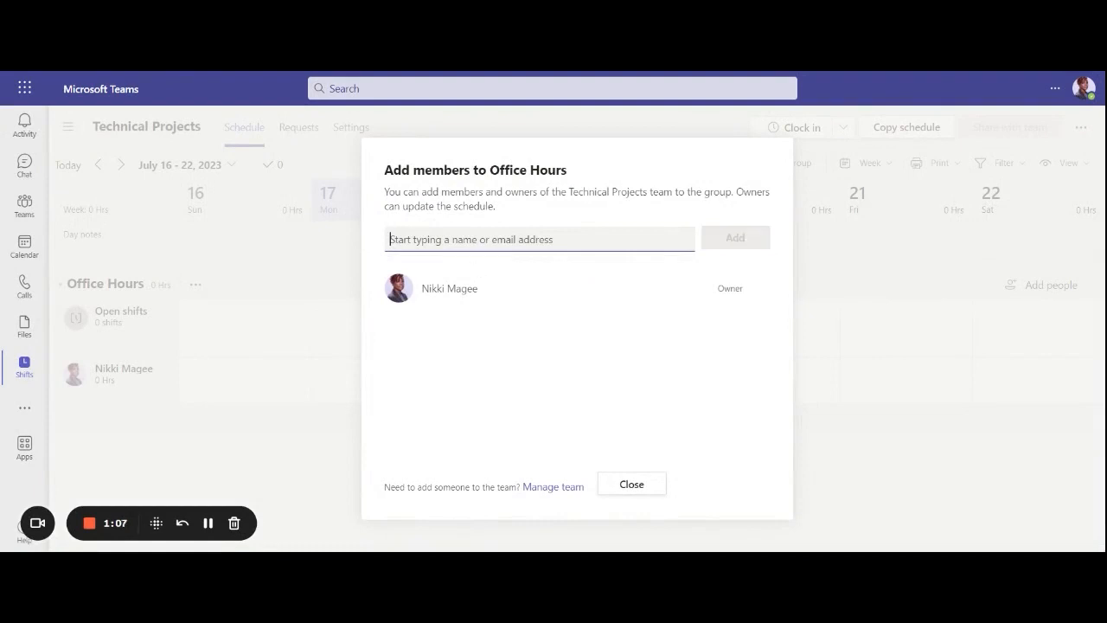
{"action": "left_click", "coordinate": [631, 241]}
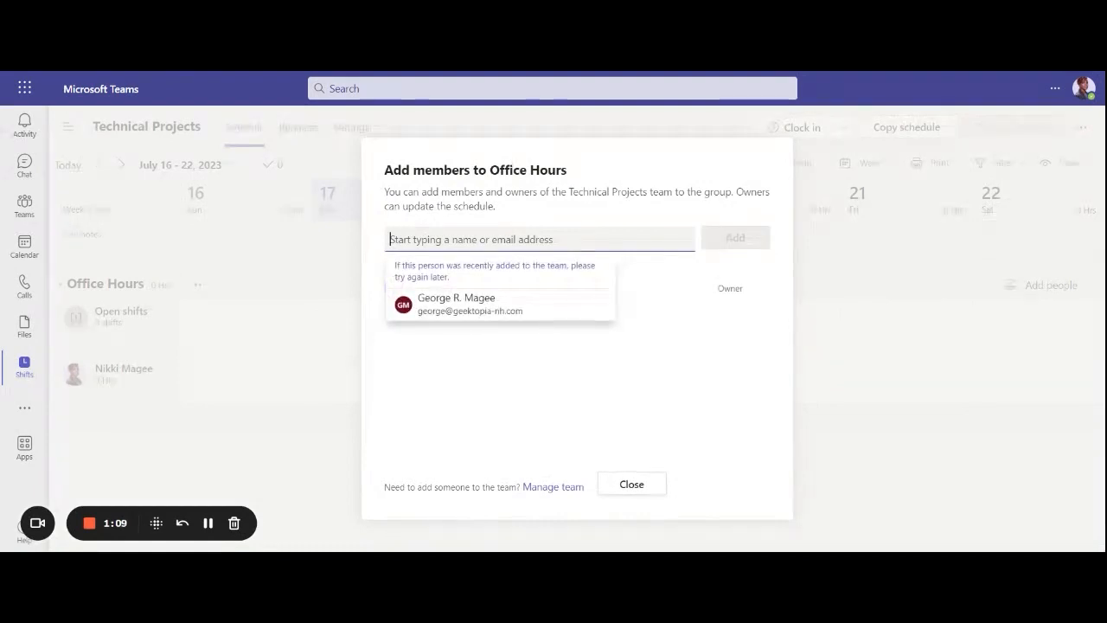
{"action": "left_click", "coordinate": [504, 311]}
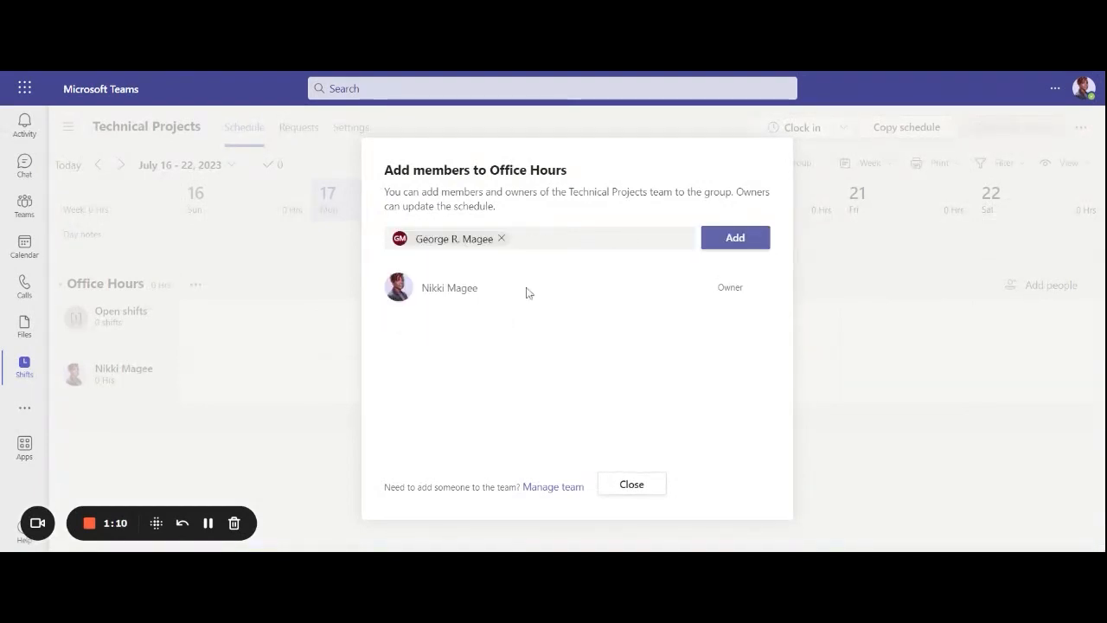
{"action": "left_click", "coordinate": [737, 245]}
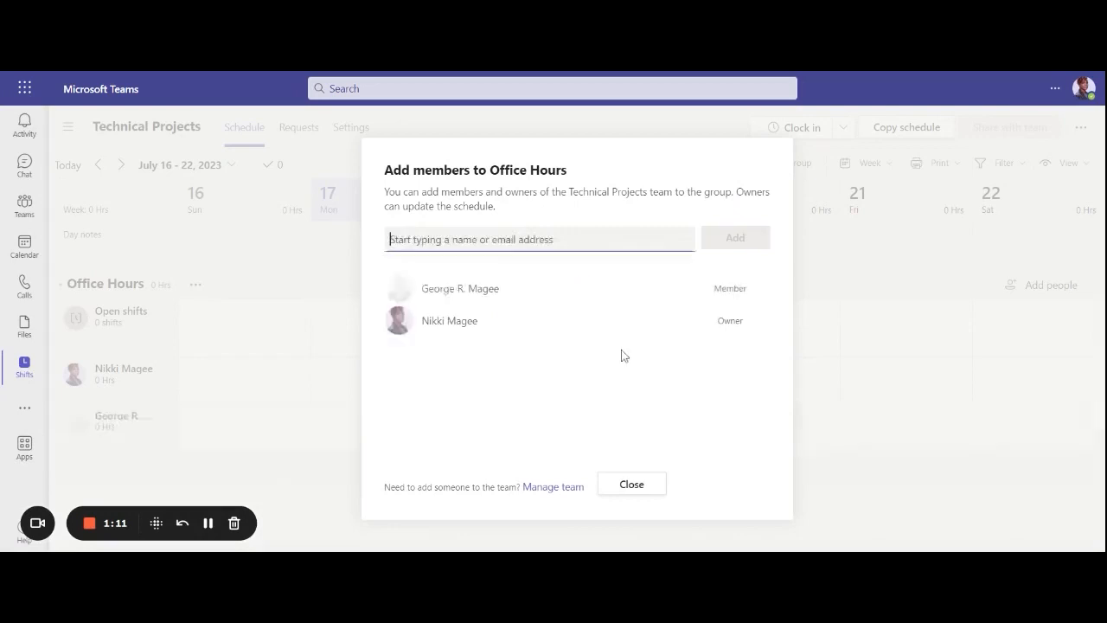
{"action": "left_click", "coordinate": [631, 486]}
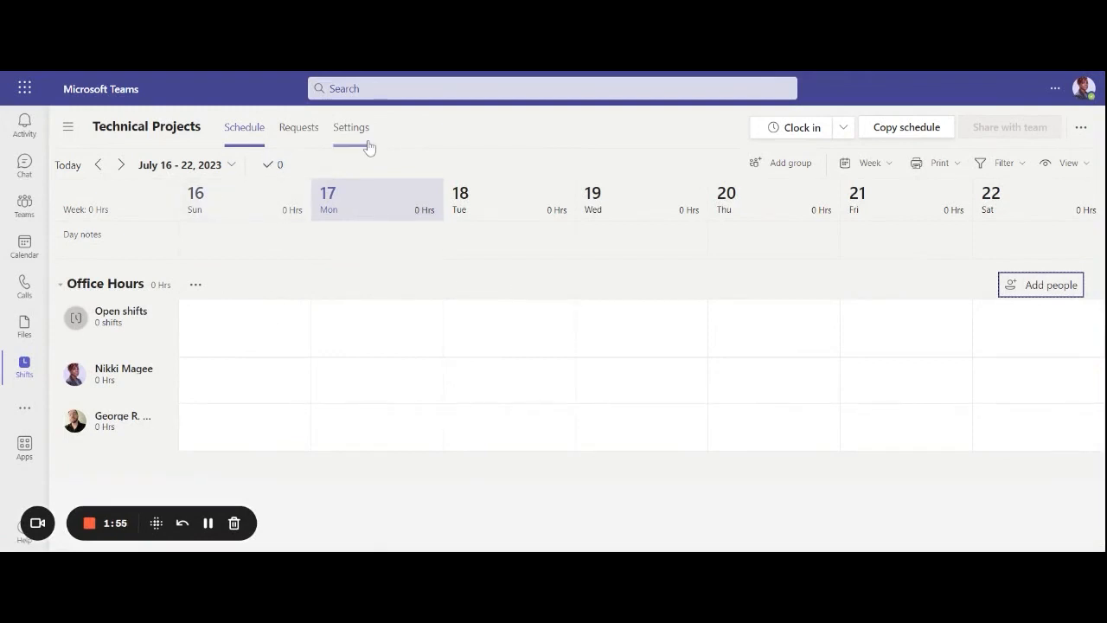
- Create an Office Hours shift for the team owner on Monday, July 17, and set its color to Pink
{"action": "left_click", "coordinate": [435, 388]}
{"action": "left_click", "coordinate": [362, 430]}
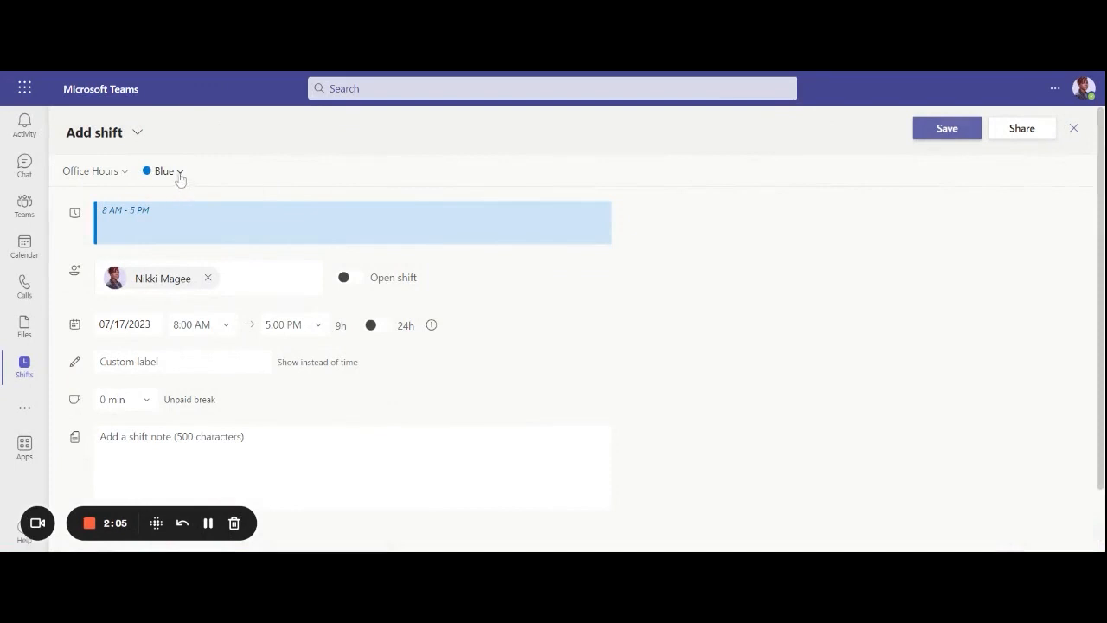
{"action": "left_click", "coordinate": [179, 172]}
{"action": "left_click", "coordinate": [175, 299]}
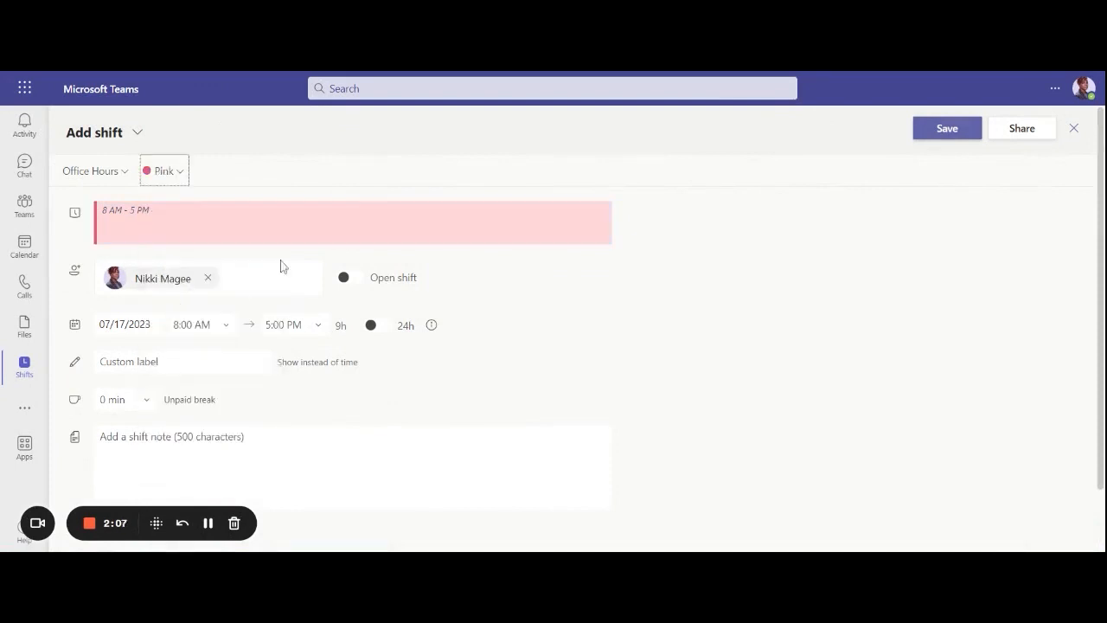
- Give the shift the custom label SharePoint Troubleshooting and set its unpaid break to 60 min
{"action": "left_click", "coordinate": [177, 361]}
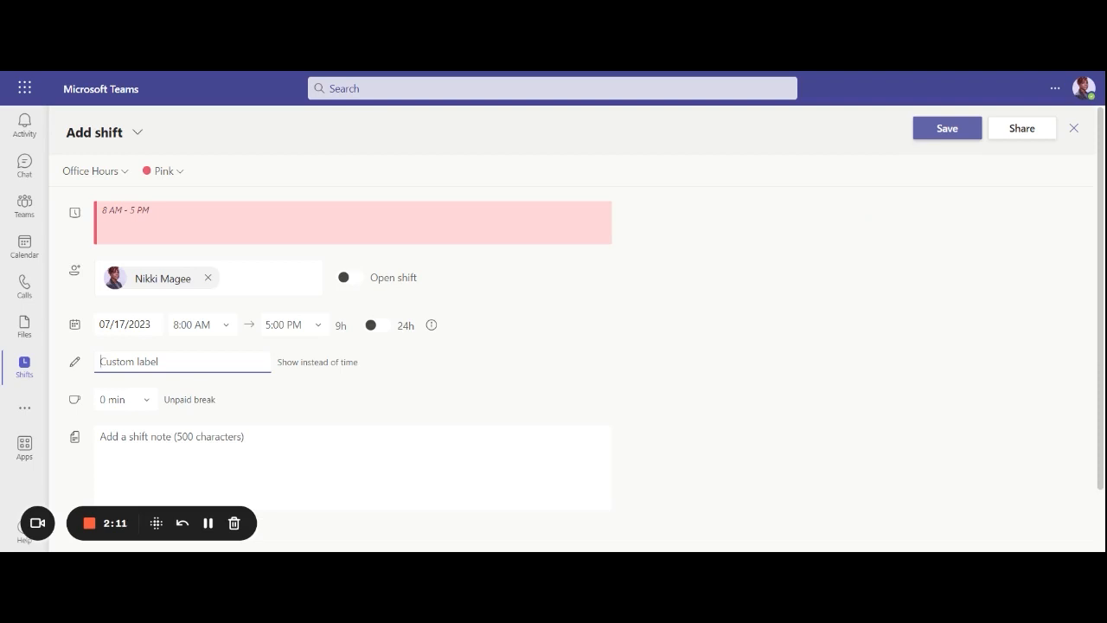
{"action": "type", "text": "SharePoi"}
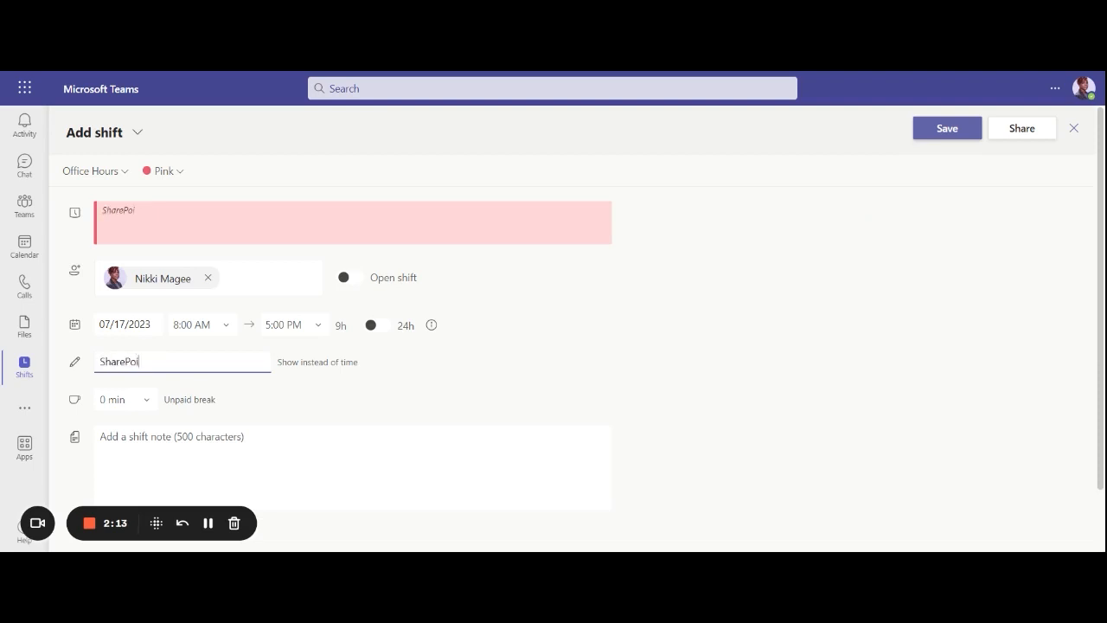
{"action": "type", "text": "nt Troubel"}
{"action": "type", "text": "shooting"}
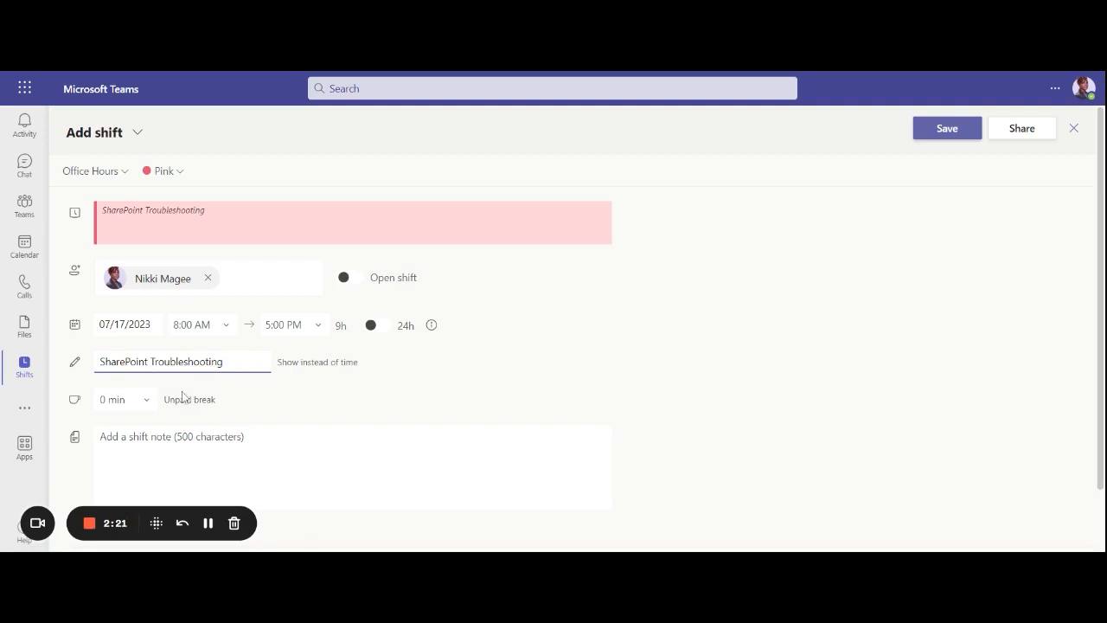
{"action": "left_click", "coordinate": [138, 401]}
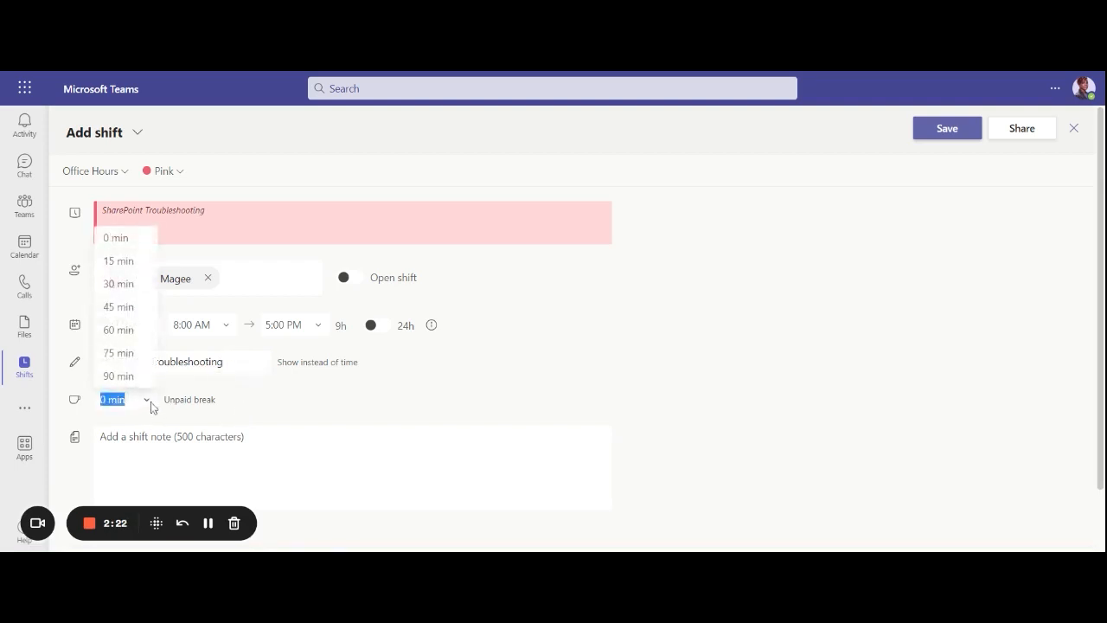
{"action": "left_click", "coordinate": [119, 328]}
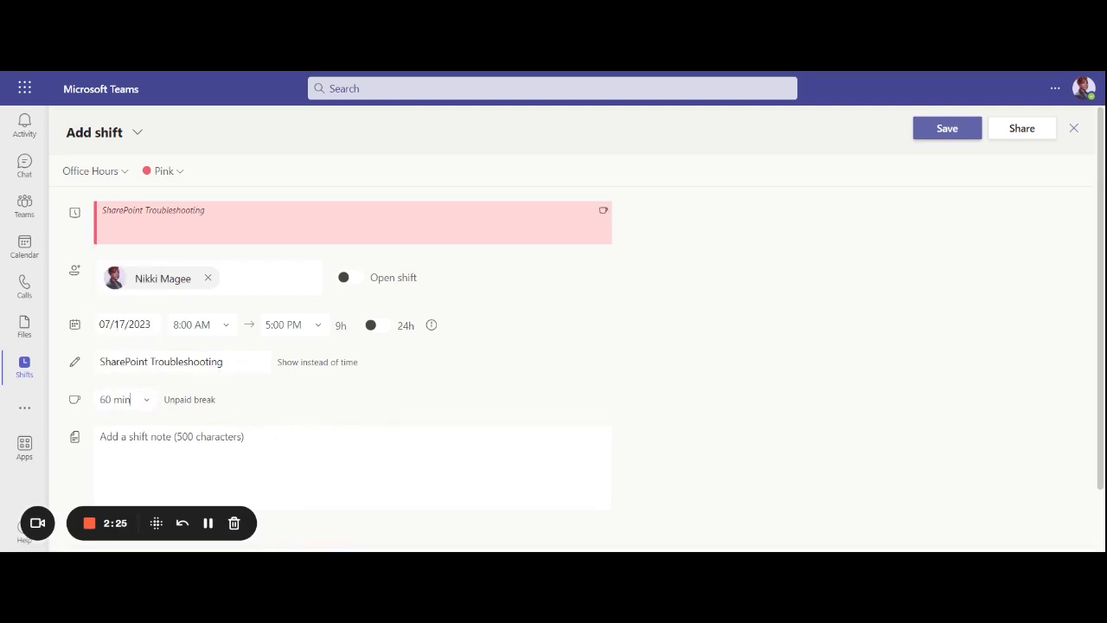
{"action": "left_click", "coordinate": [277, 448]}
{"action": "scroll", "coordinate": [277, 448], "scroll_direction": "down", "scroll_amount": 1}
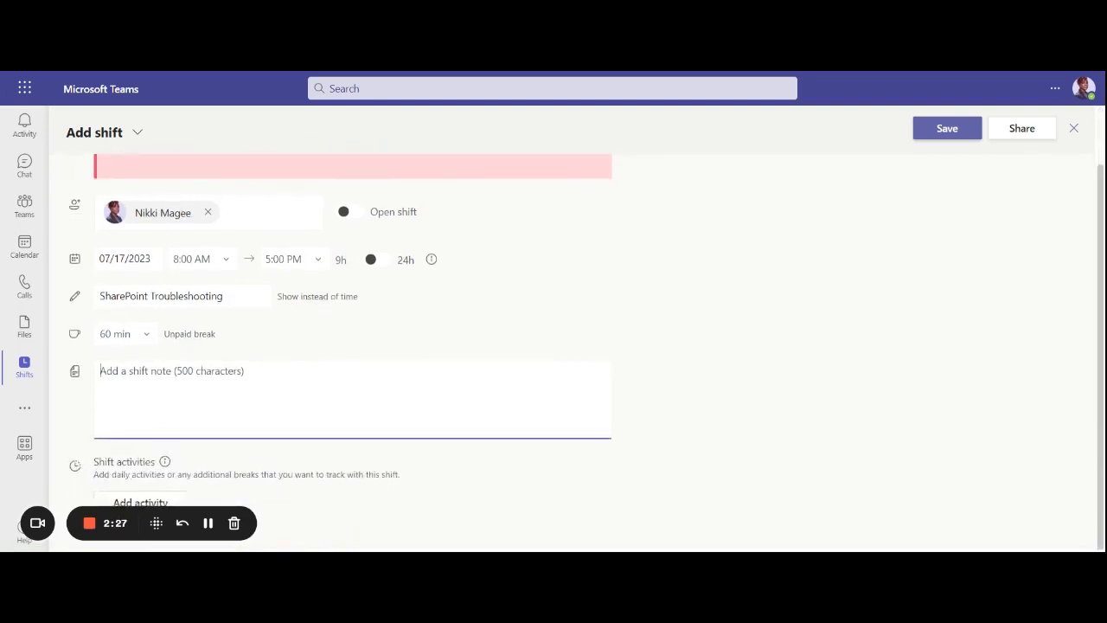
{"action": "scroll", "coordinate": [461, 393], "scroll_direction": "up", "scroll_amount": 1}
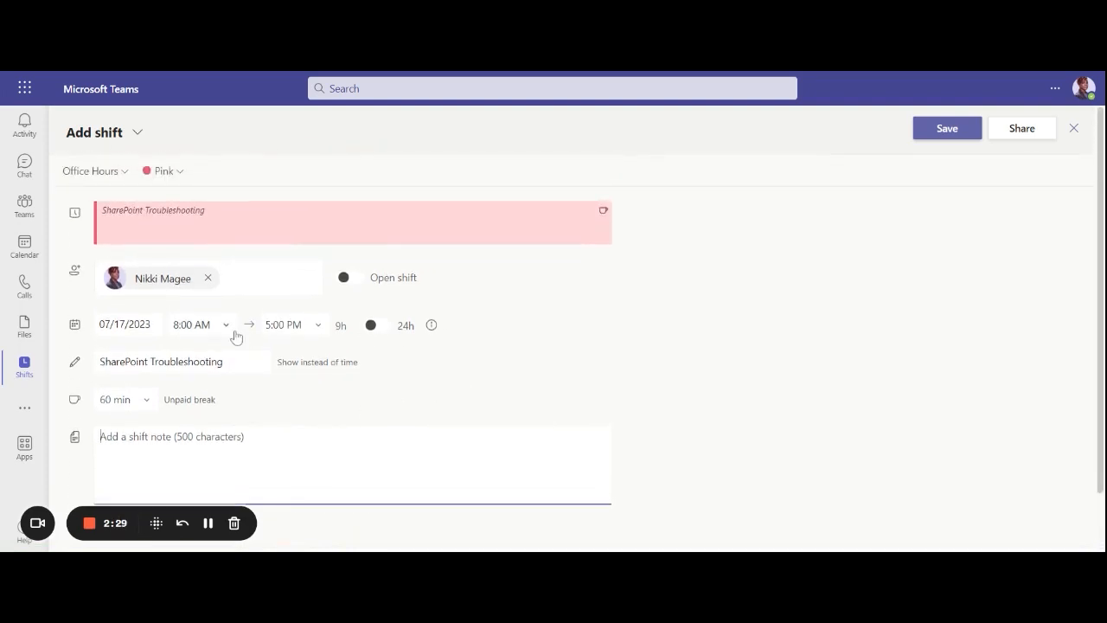
- Change the shift's date to 07/18/2023 and set its start time to 2:00 PM
{"action": "left_click", "coordinate": [166, 332]}
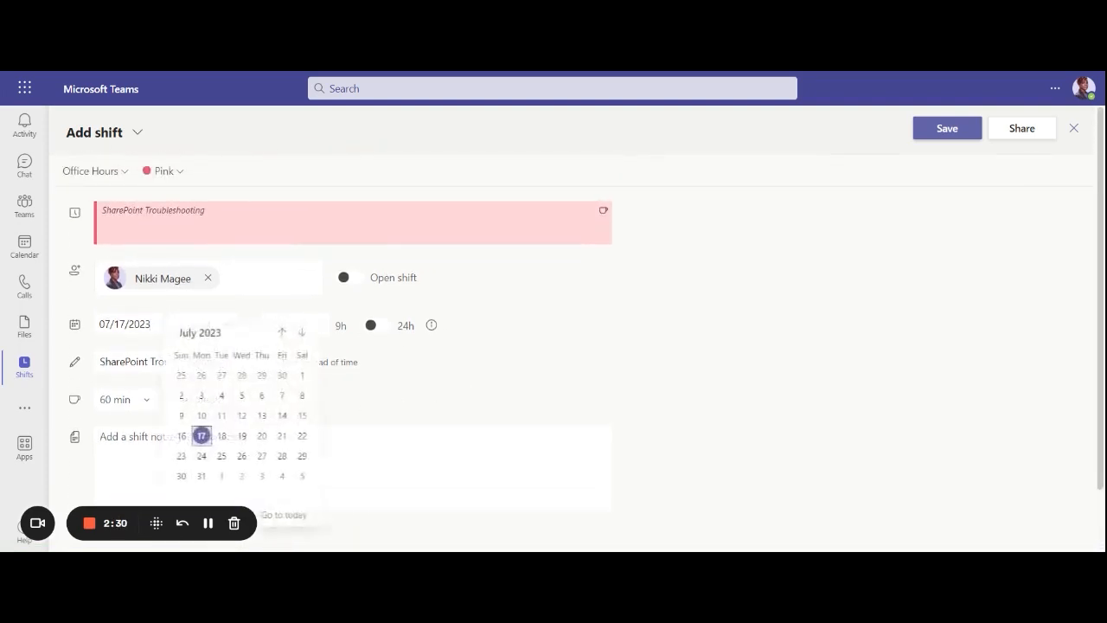
{"action": "left_click", "coordinate": [223, 437]}
{"action": "left_click", "coordinate": [228, 326]}
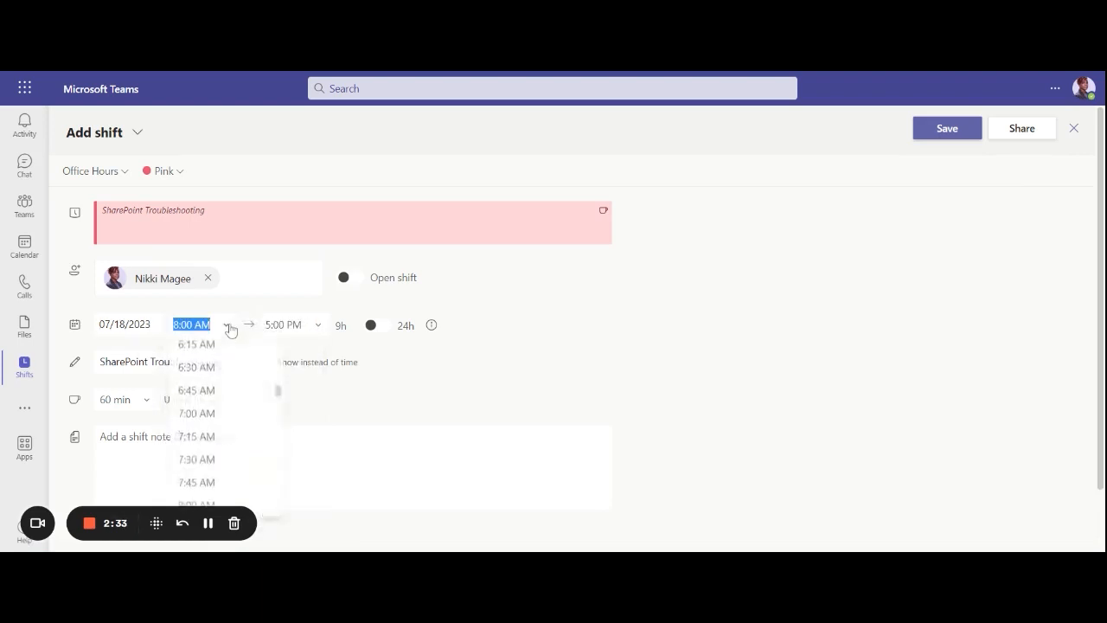
{"action": "scroll", "coordinate": [249, 420], "scroll_direction": "up", "scroll_amount": 5}
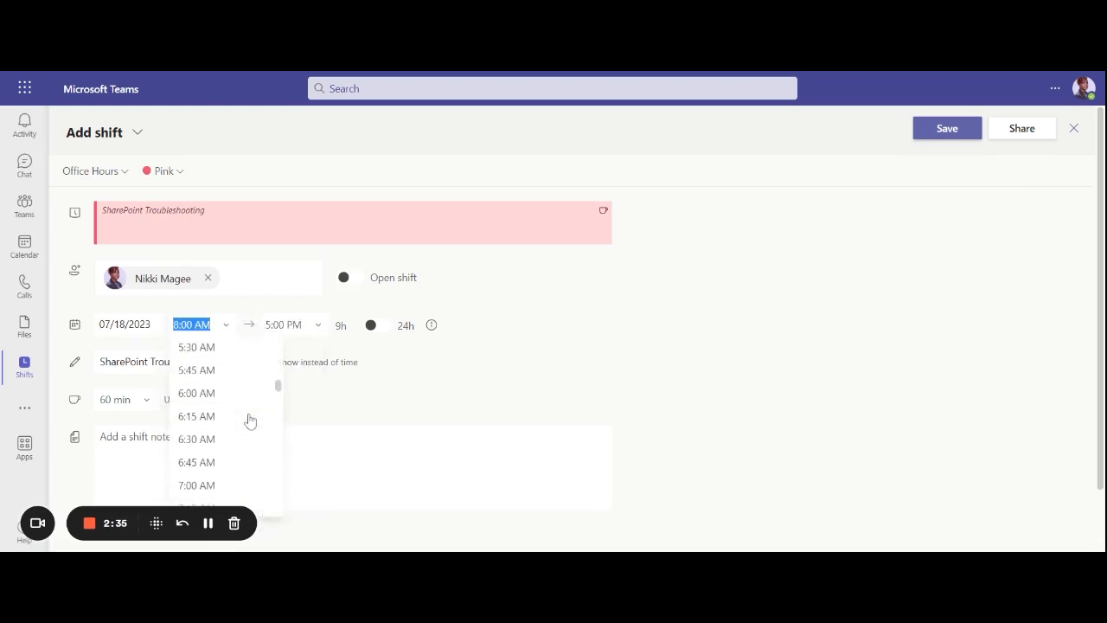
{"action": "scroll", "coordinate": [249, 420], "scroll_direction": "up", "scroll_amount": 4}
{"action": "scroll", "coordinate": [249, 421], "scroll_direction": "down", "scroll_amount": 12}
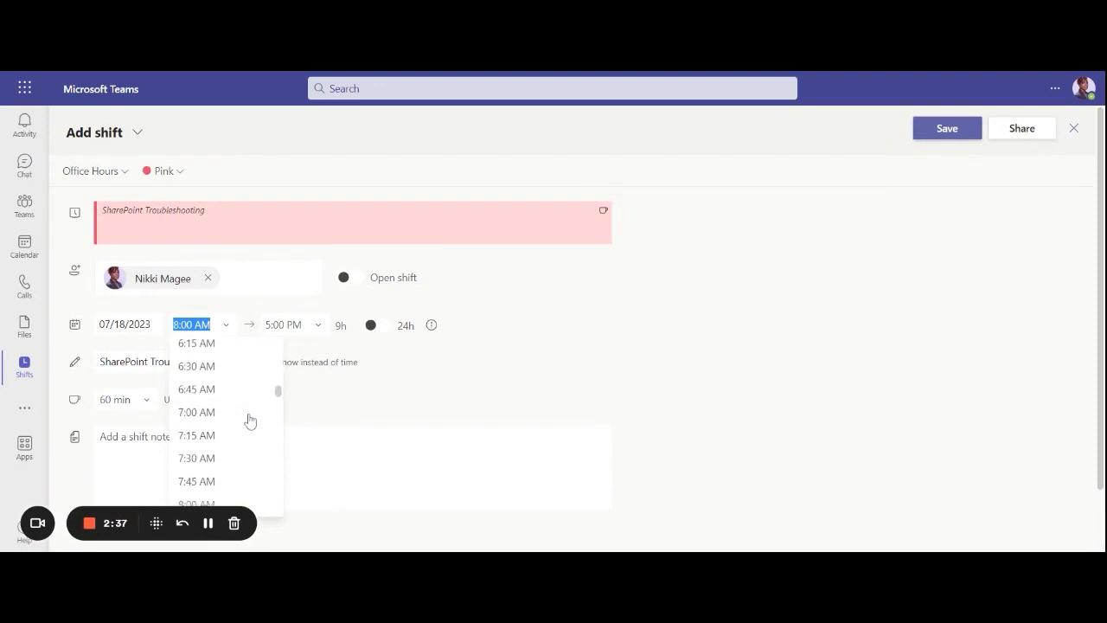
{"action": "scroll", "coordinate": [249, 421], "scroll_direction": "down", "scroll_amount": 4}
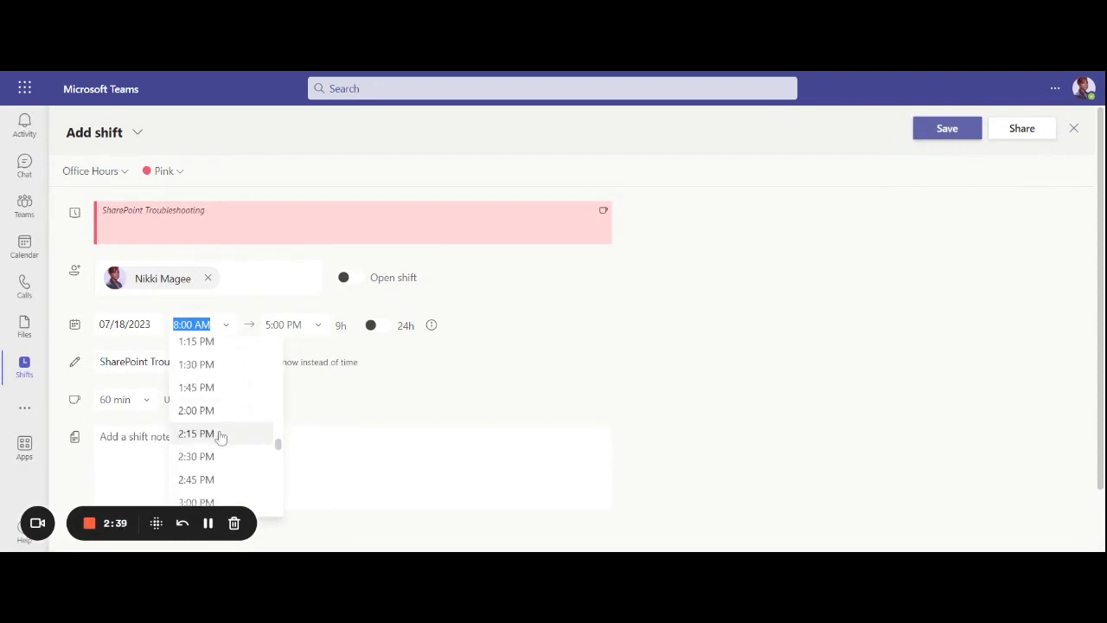
{"action": "left_click", "coordinate": [202, 419]}
- Set the SharePoint Troubleshooting shift's end time to 5:00 PM
{"action": "left_click", "coordinate": [319, 325]}
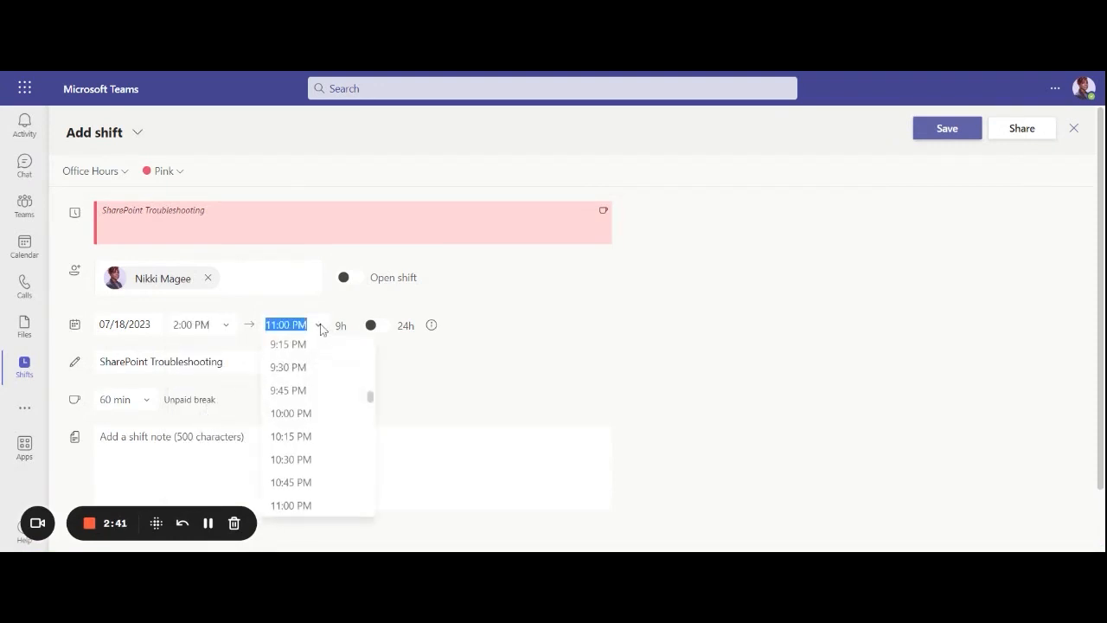
{"action": "scroll", "coordinate": [316, 421], "scroll_direction": "up", "scroll_amount": 3}
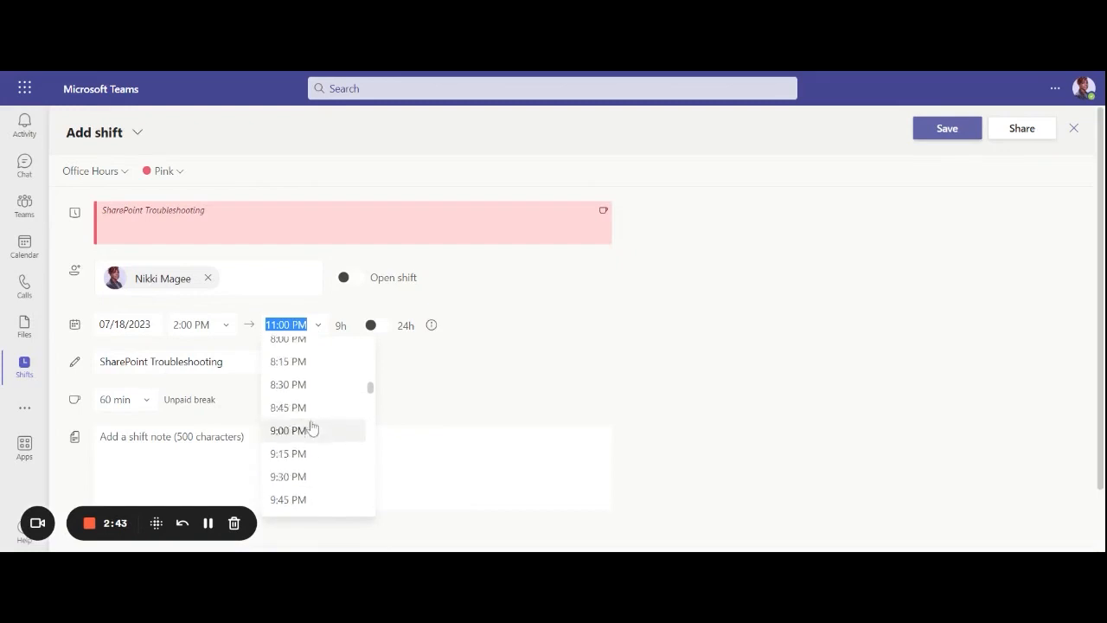
{"action": "scroll", "coordinate": [320, 419], "scroll_direction": "down", "scroll_amount": 3}
{"action": "scroll", "coordinate": [320, 420], "scroll_direction": "up", "scroll_amount": 5}
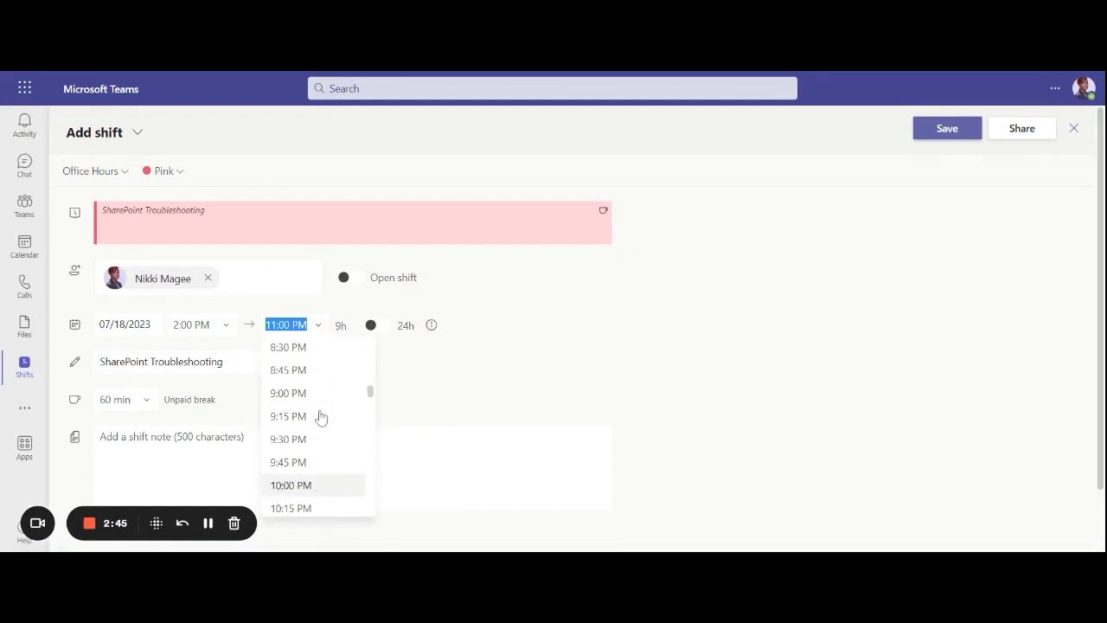
{"action": "scroll", "coordinate": [320, 418], "scroll_direction": "up", "scroll_amount": 4}
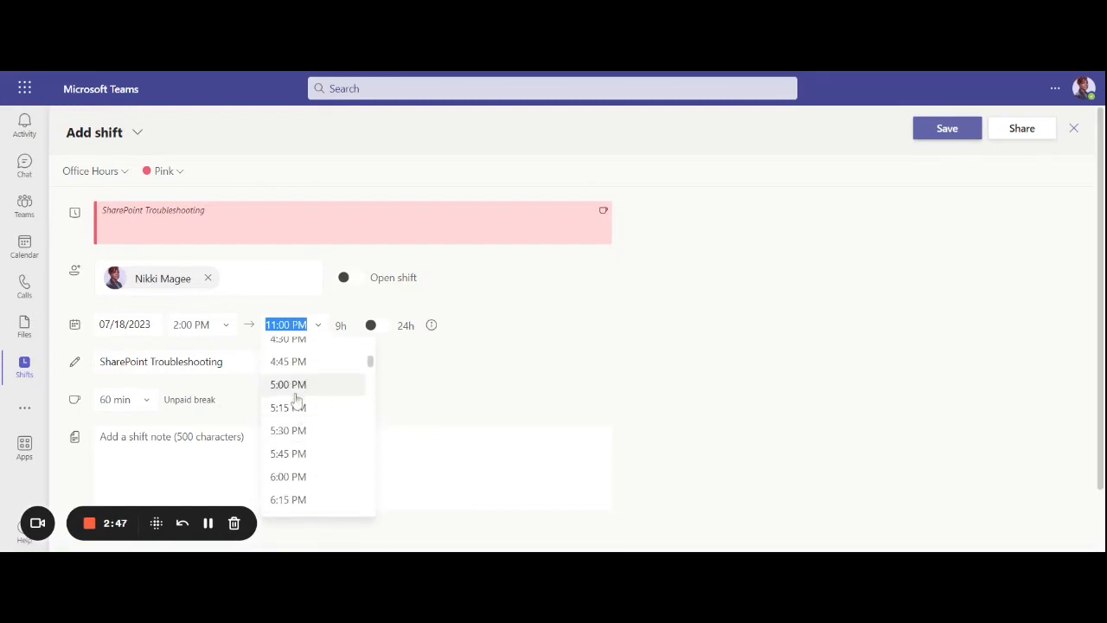
{"action": "left_click", "coordinate": [295, 389]}
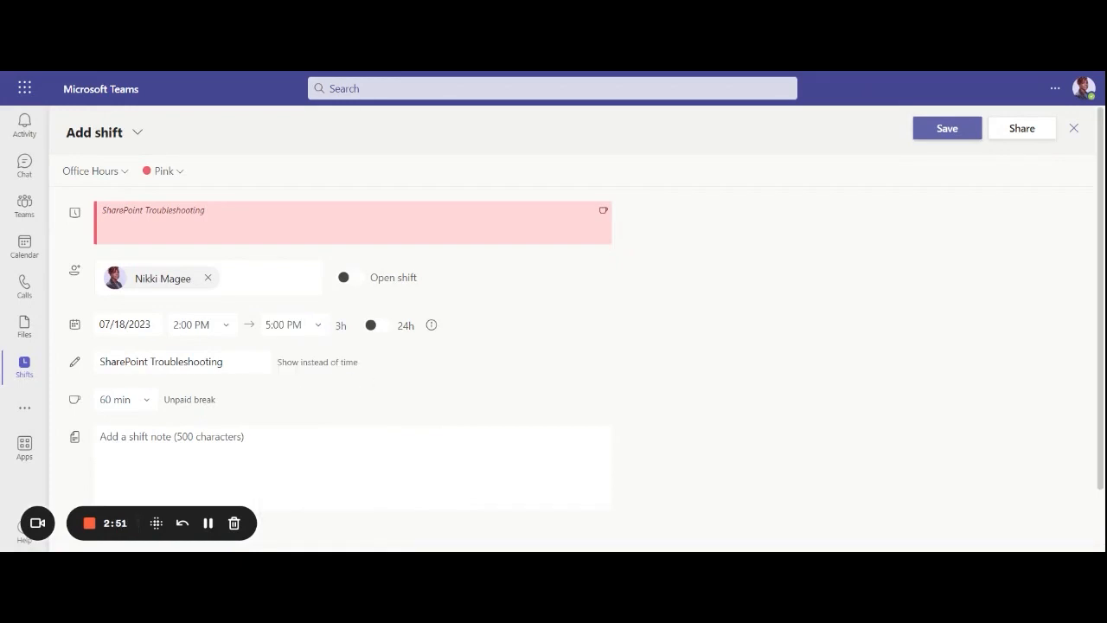
- Review the shift form down to the shift activities, and save the SharePoint Troubleshooting shift
{"action": "scroll", "coordinate": [425, 385], "scroll_direction": "down", "scroll_amount": 2}
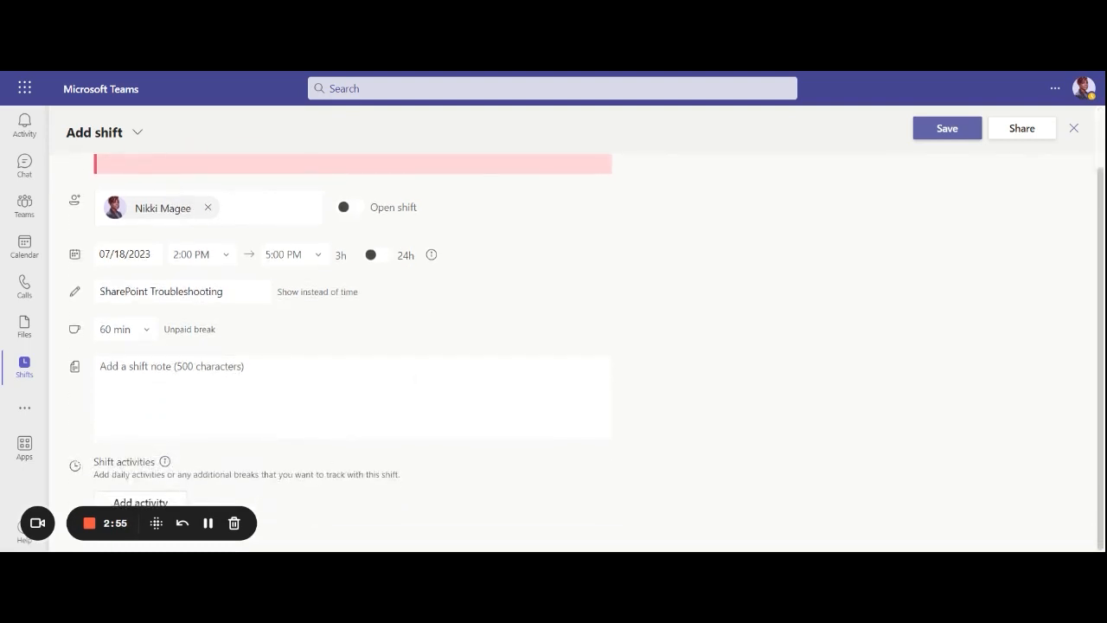
{"action": "scroll", "coordinate": [419, 376], "scroll_direction": "up", "scroll_amount": 2}
{"action": "scroll", "coordinate": [419, 376], "scroll_direction": "down", "scroll_amount": 2}
{"action": "scroll", "coordinate": [430, 383], "scroll_direction": "up", "scroll_amount": 2}
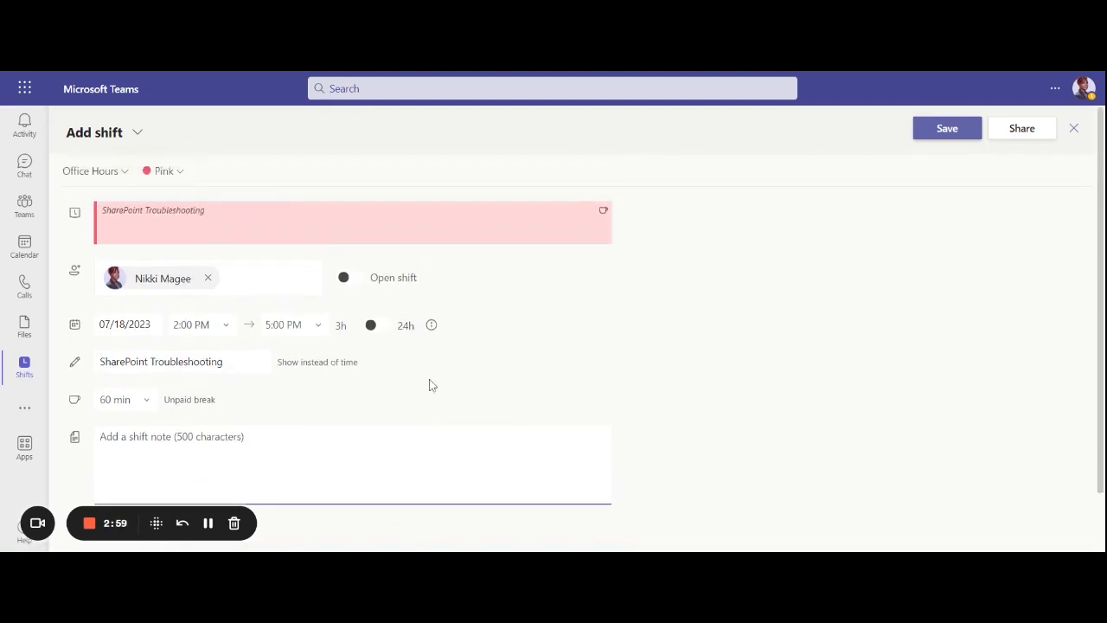
{"action": "scroll", "coordinate": [477, 344], "scroll_direction": "down", "scroll_amount": 2}
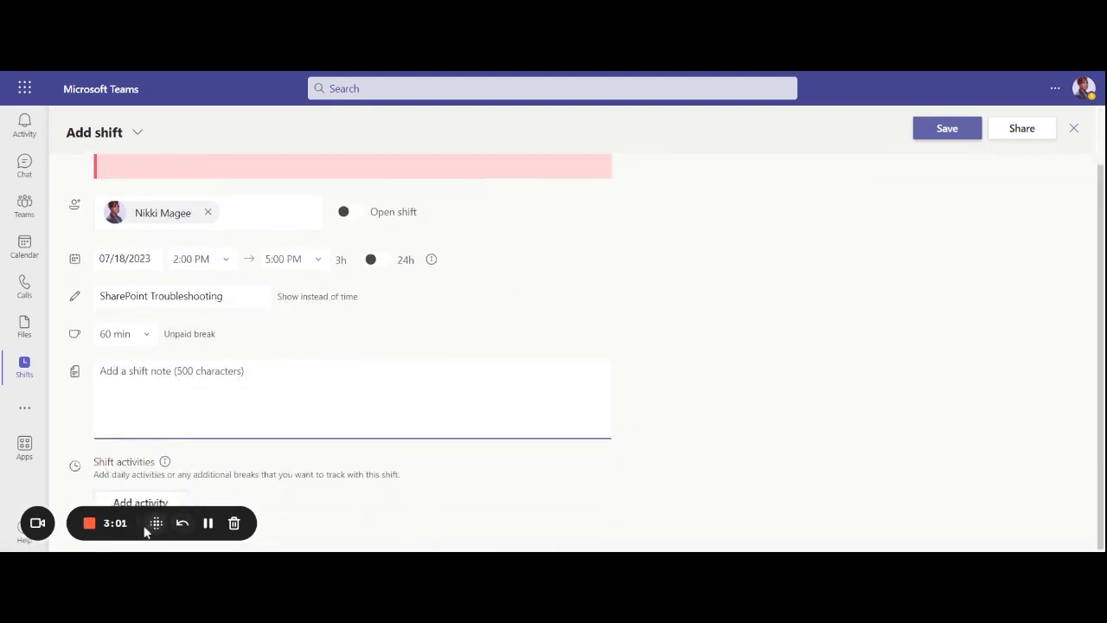
{"action": "left_click_drag", "start_coordinate": [148, 528], "coordinate": [542, 528]}
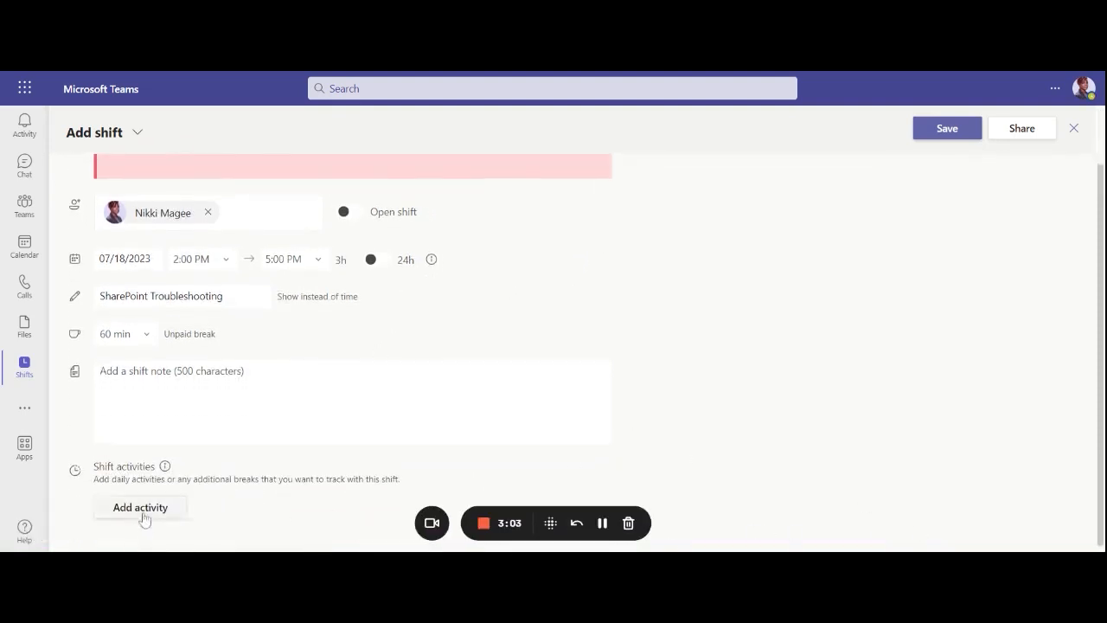
{"action": "scroll", "coordinate": [744, 343], "scroll_direction": "down", "scroll_amount": 1}
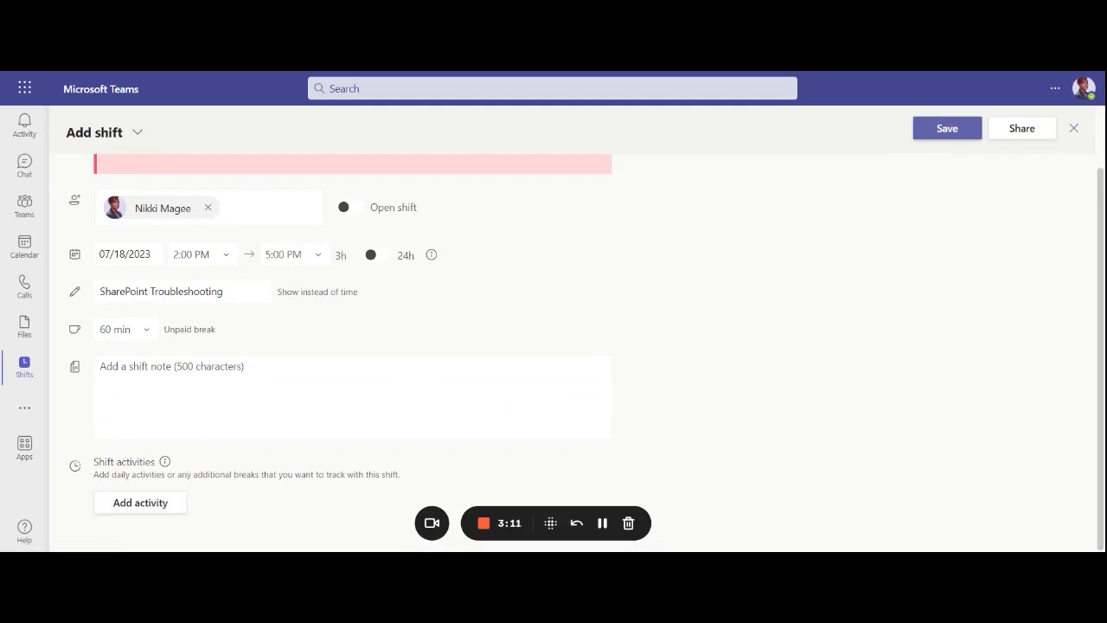
{"action": "scroll", "coordinate": [413, 337], "scroll_direction": "up", "scroll_amount": 2}
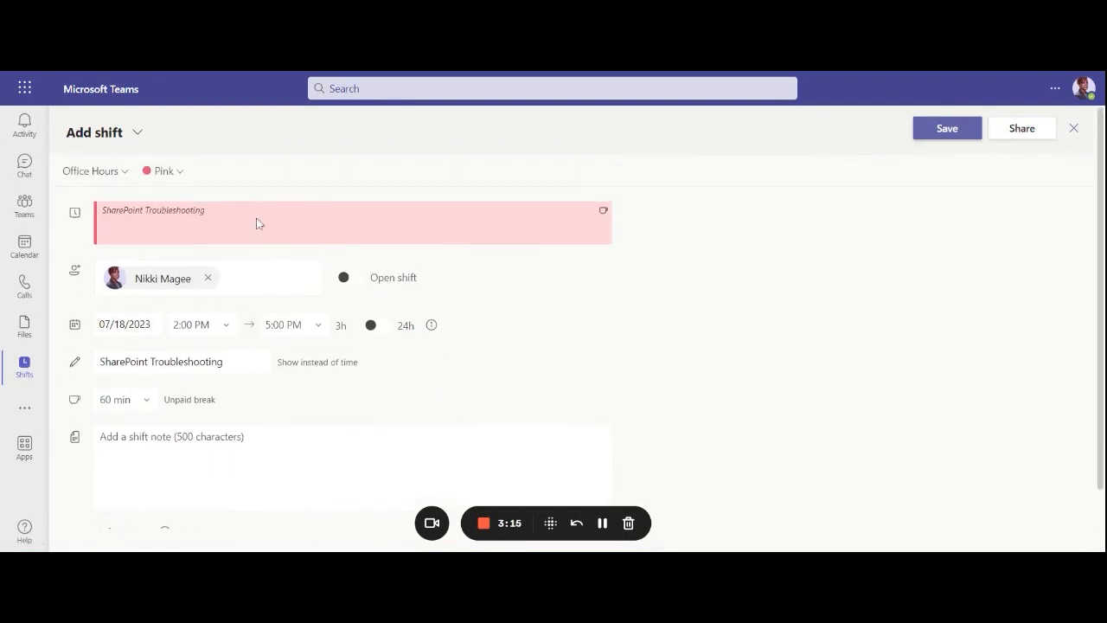
{"action": "scroll", "coordinate": [856, 208], "scroll_direction": "down", "scroll_amount": 2}
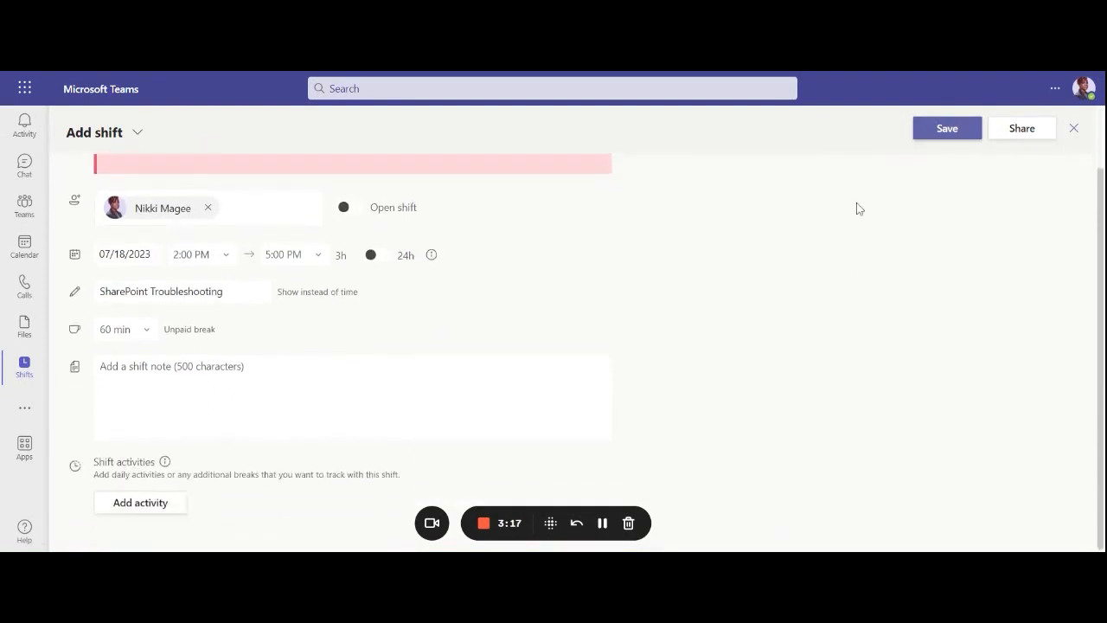
{"action": "scroll", "coordinate": [865, 181], "scroll_direction": "up", "scroll_amount": 2}
{"action": "left_click", "coordinate": [936, 134]}
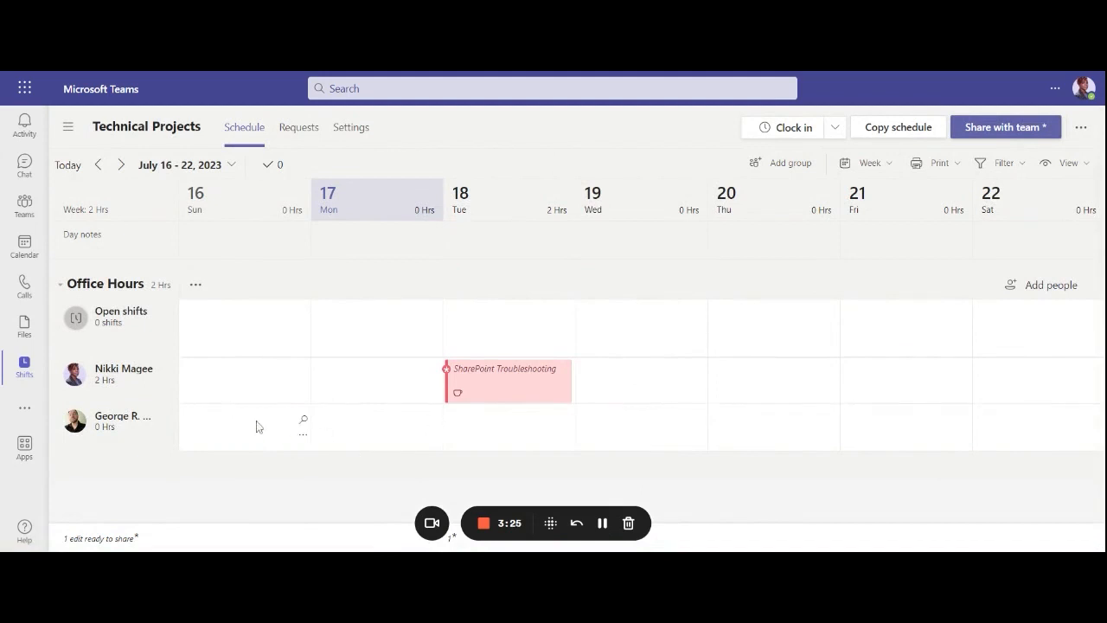
- Add a shift for the second Office Hours member on Wednesday, July 19, and set its color to Gray
{"action": "left_click", "coordinate": [665, 427]}
{"action": "left_click", "coordinate": [701, 438]}
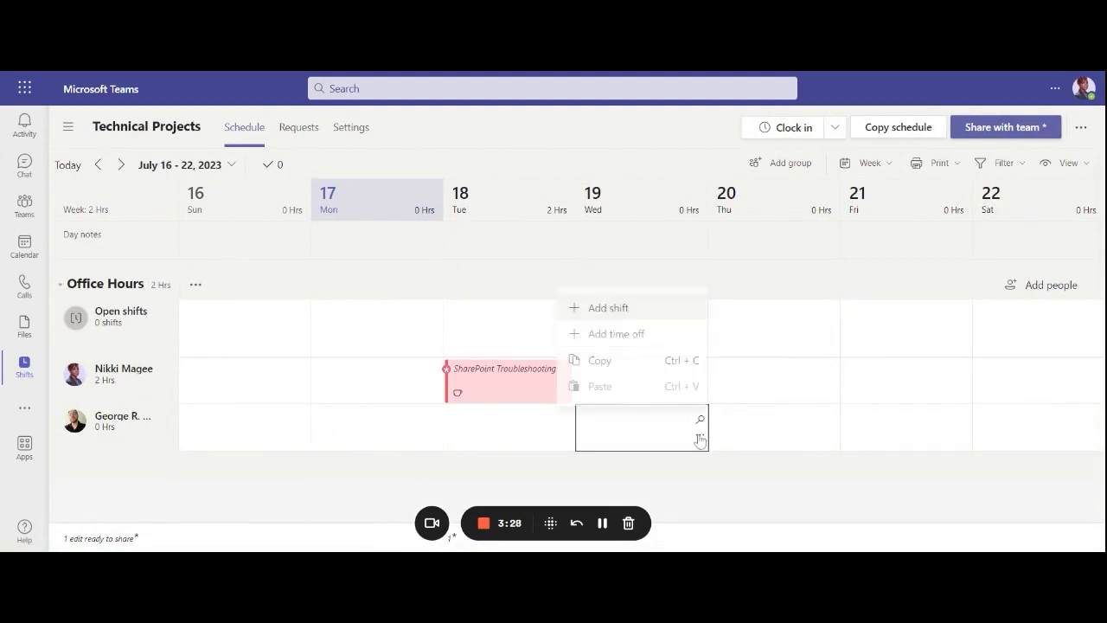
{"action": "left_click", "coordinate": [634, 315]}
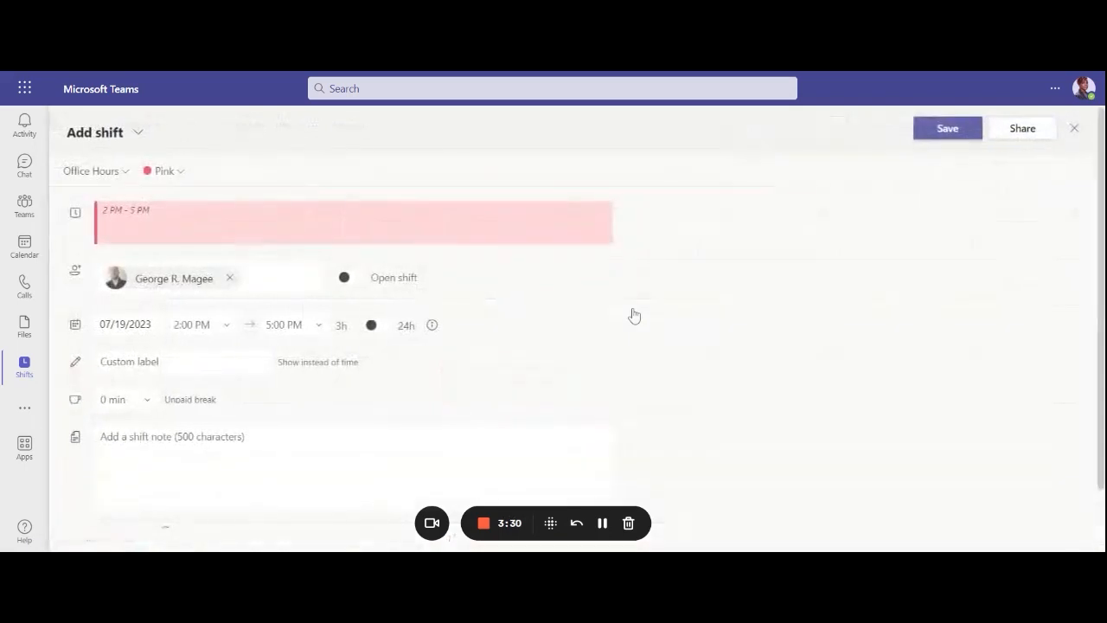
{"action": "left_click", "coordinate": [180, 172]}
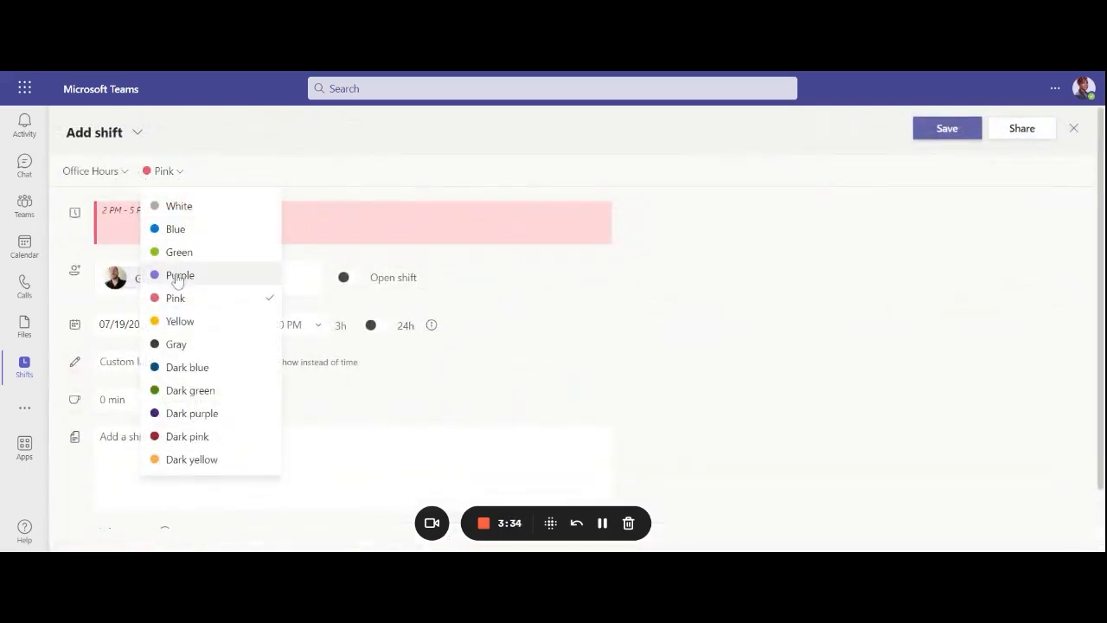
{"action": "left_click", "coordinate": [178, 344]}
{"action": "scroll", "coordinate": [430, 294], "scroll_direction": "down", "scroll_amount": 1}
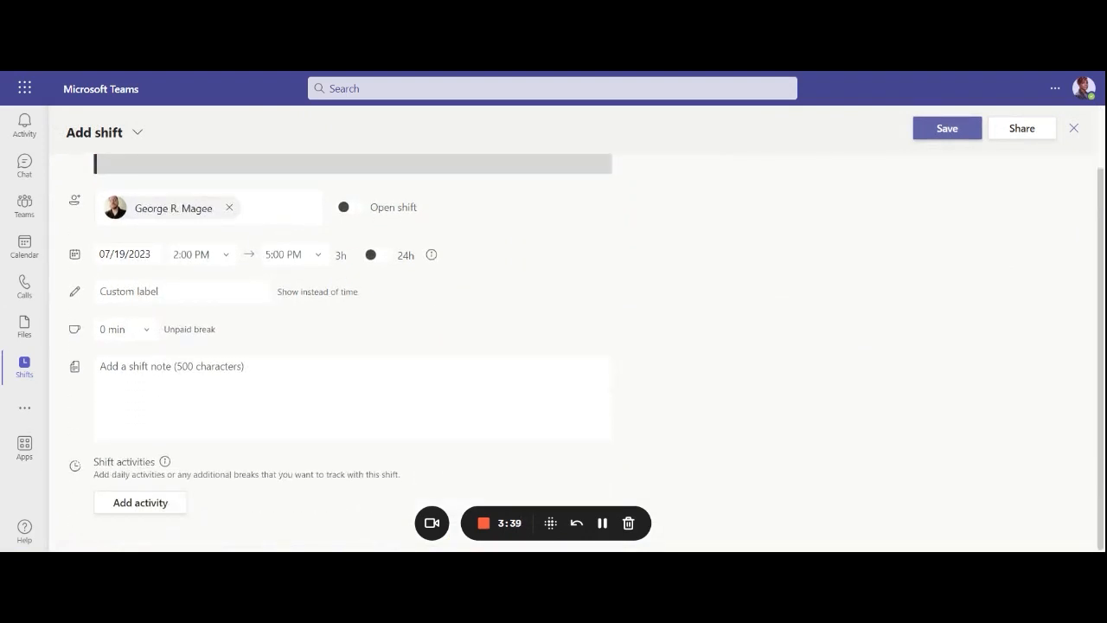
{"action": "left_click", "coordinate": [126, 255]}
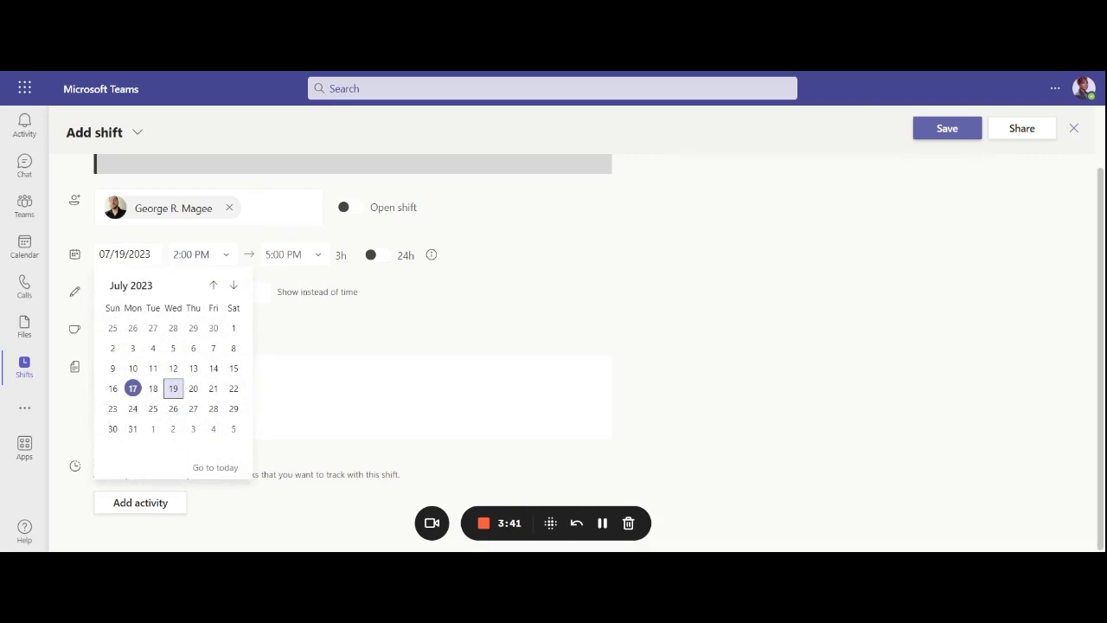
{"action": "left_click", "coordinate": [380, 324]}
{"action": "left_click", "coordinate": [199, 292]}
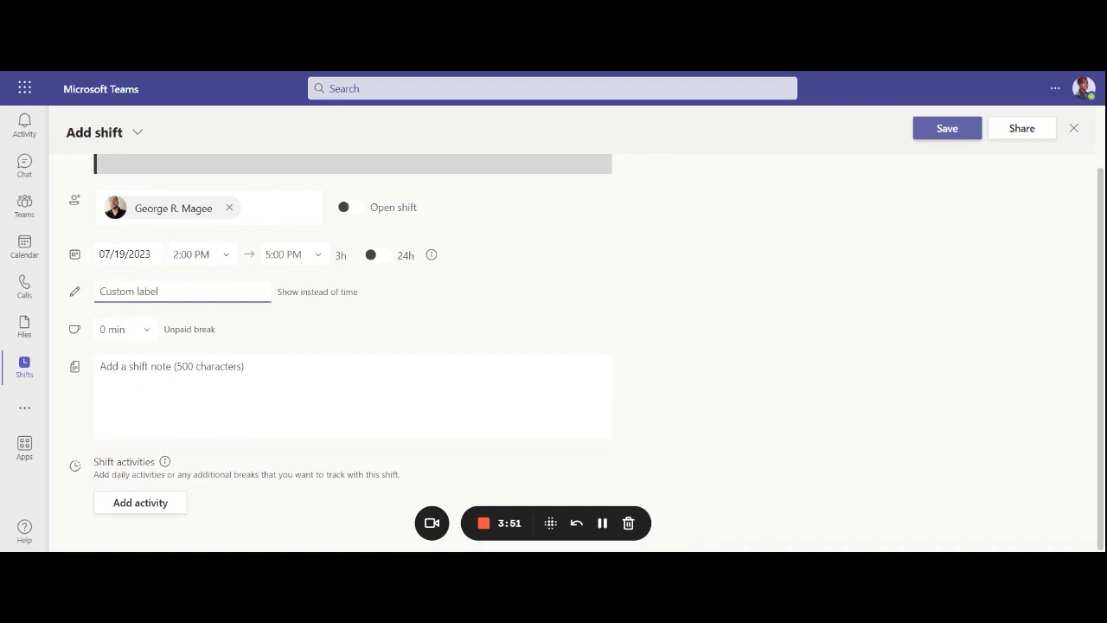
{"action": "type", "text": "O"}
{"action": "key", "text": "BackSpace"}
{"action": "type", "text": "Training O"}
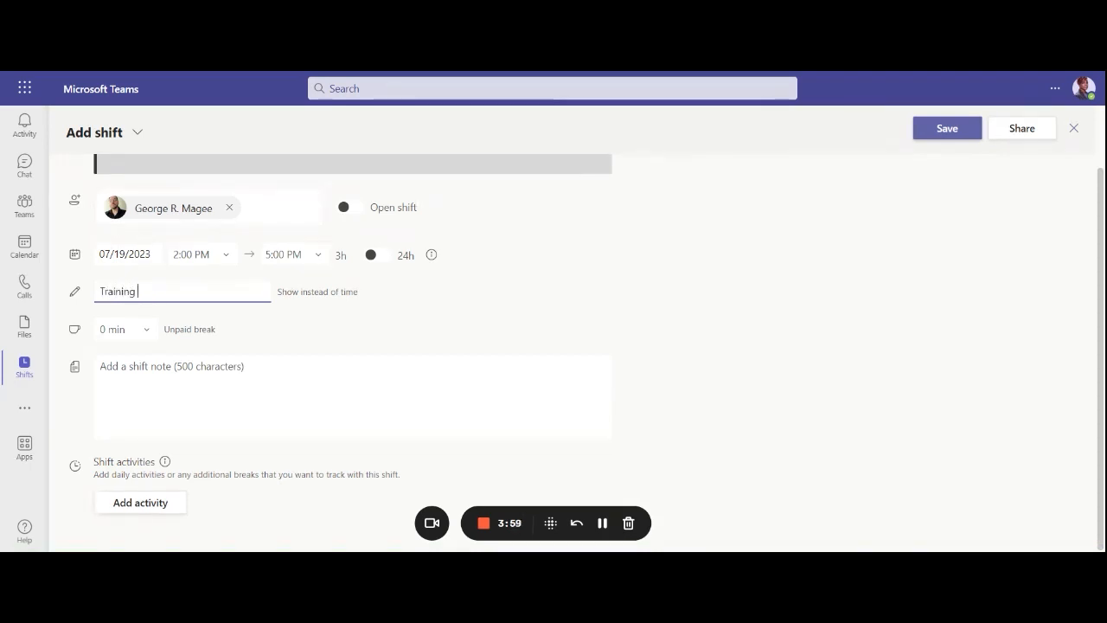
{"action": "key", "text": "BackSpace"}
{"action": "type", "text": "1"}
{"action": "key", "text": "BackSpace"}
{"action": "key", "text": "BackSpace"}
{"action": "key", "text": "BackSpace"}
{"action": "key", "text": "BackSpace"}
{"action": "key", "text": "BackSpace"}
{"action": "key", "text": "BackSpace"}
{"action": "key", "text": "BackSpace"}
{"action": "key", "text": "BackSpace"}
{"action": "key", "text": "BackSpace"}
{"action": "key", "text": "BackSpace"}
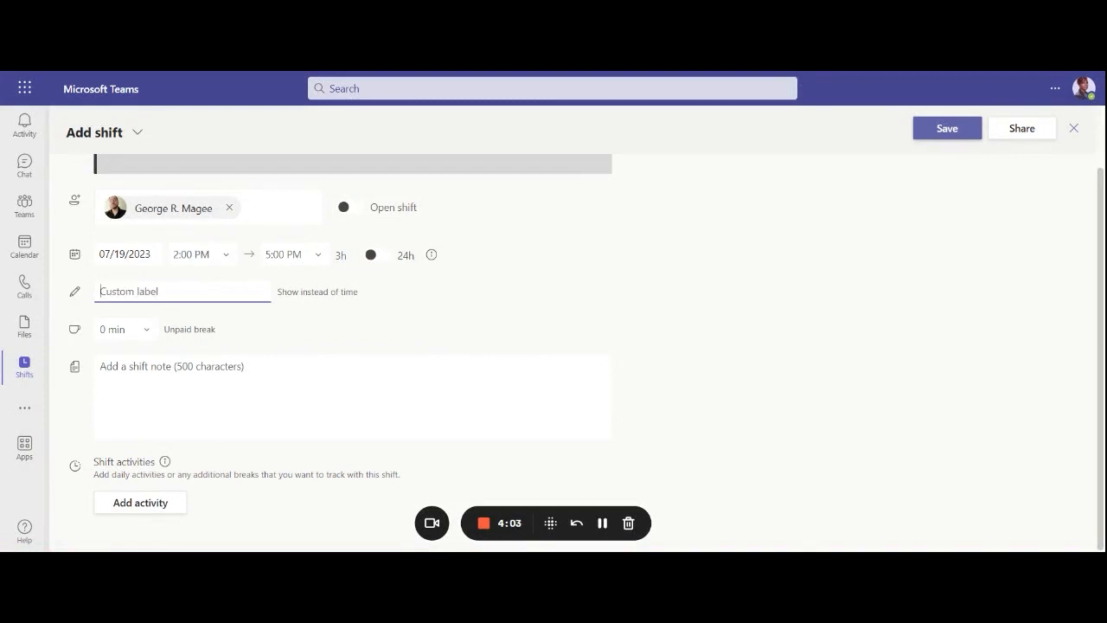
- Give the July 19 shift the custom label Partner Training and set its unpaid break to 90 min
{"action": "type", "text": "Partner Training"}
{"action": "left_click", "coordinate": [147, 334]}
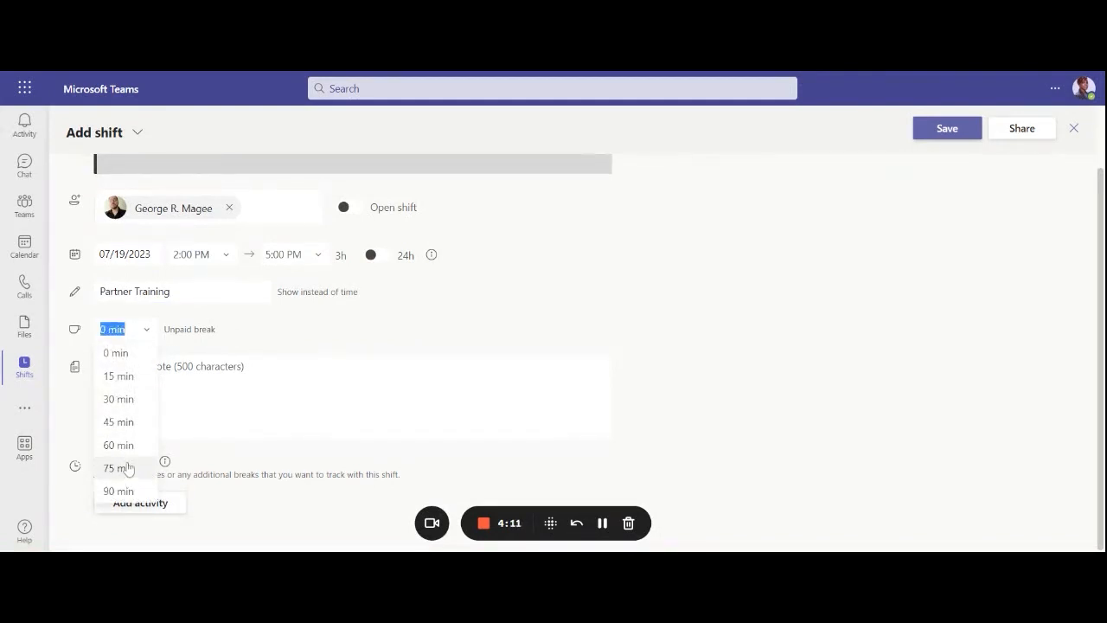
{"action": "left_click", "coordinate": [121, 491]}
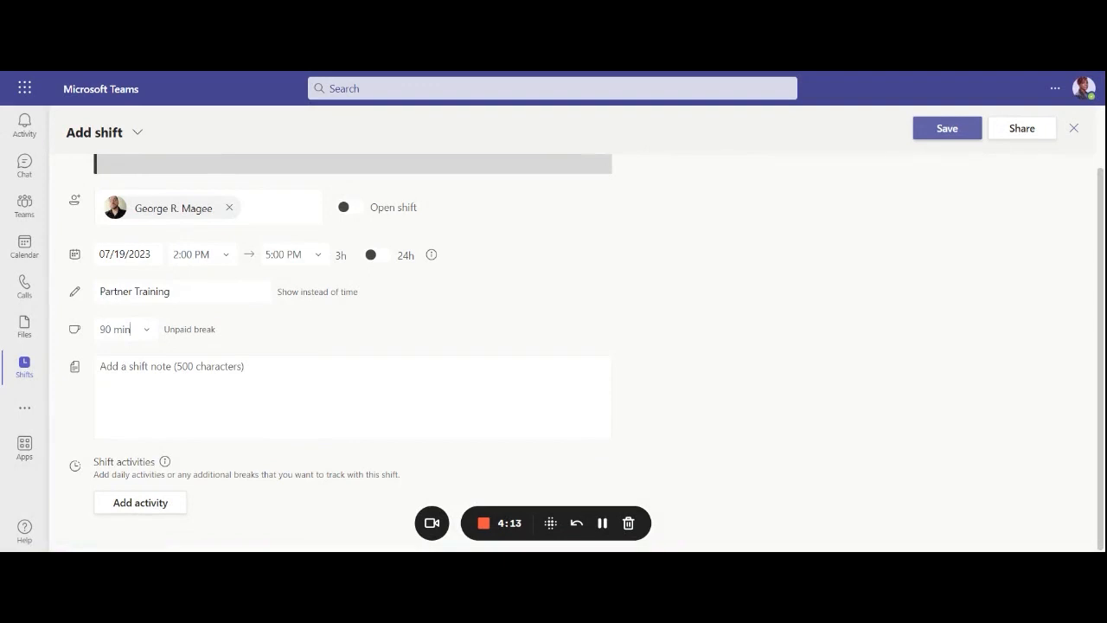
- Set the Partner Training shift's start time to 9:00 AM
{"action": "left_click", "coordinate": [353, 396]}
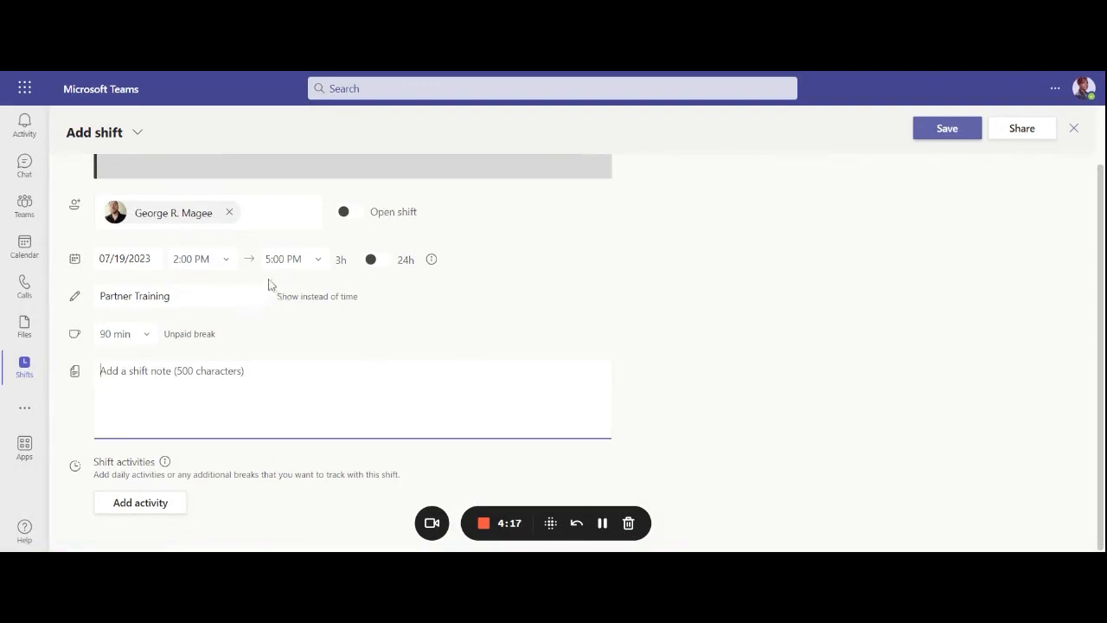
{"action": "left_click", "coordinate": [226, 260]}
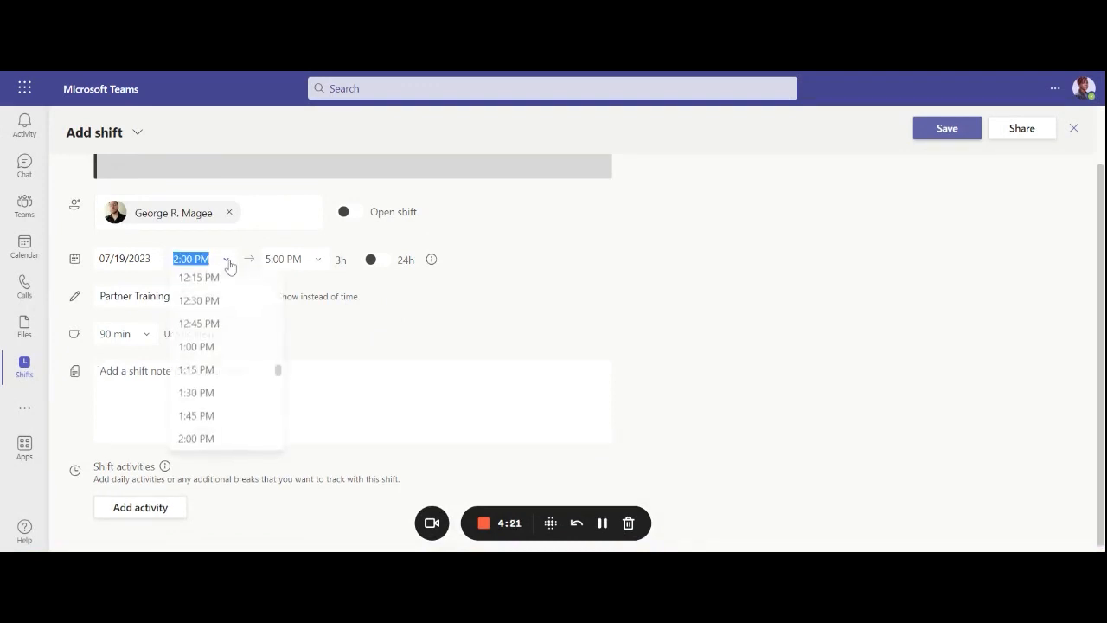
{"action": "scroll", "coordinate": [237, 363], "scroll_direction": "up", "scroll_amount": 10}
{"action": "scroll", "coordinate": [238, 361], "scroll_direction": "down", "scroll_amount": 10}
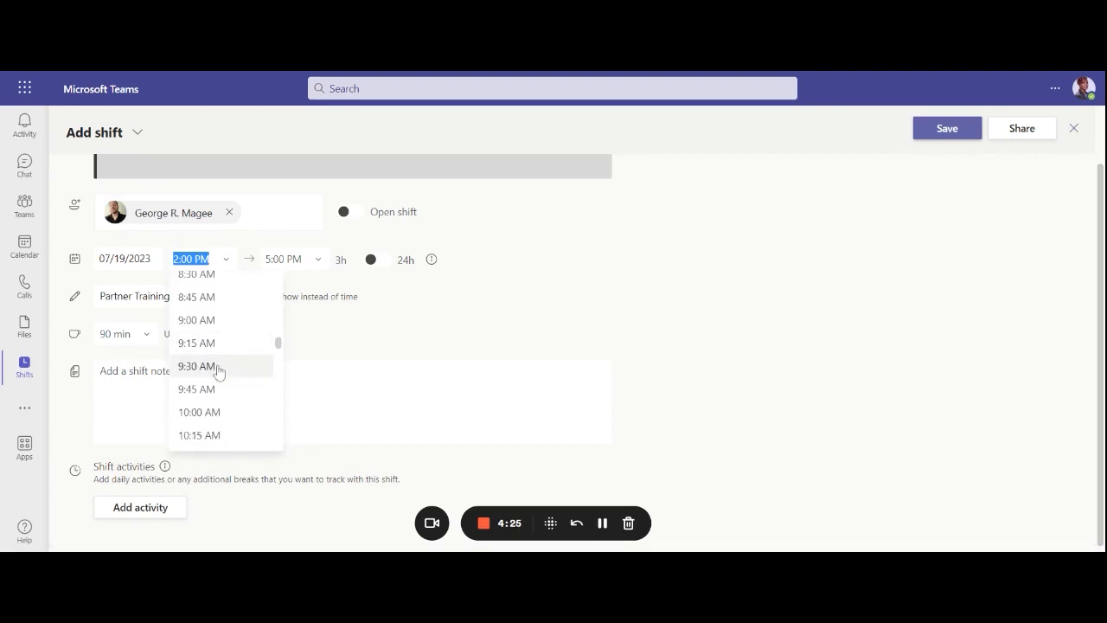
{"action": "left_click", "coordinate": [208, 322]}
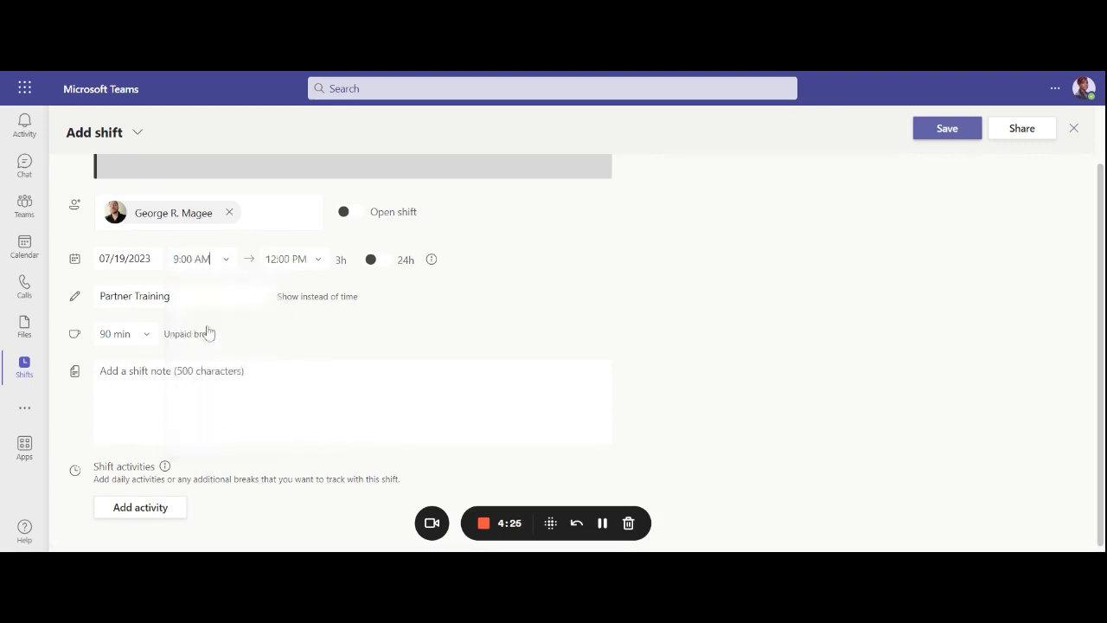
- Set the Partner Training shift's end time to 4:00 PM
{"action": "left_click", "coordinate": [316, 265]}
{"action": "scroll", "coordinate": [325, 336], "scroll_direction": "down", "scroll_amount": 3}
{"action": "scroll", "coordinate": [324, 335], "scroll_direction": "down", "scroll_amount": 5}
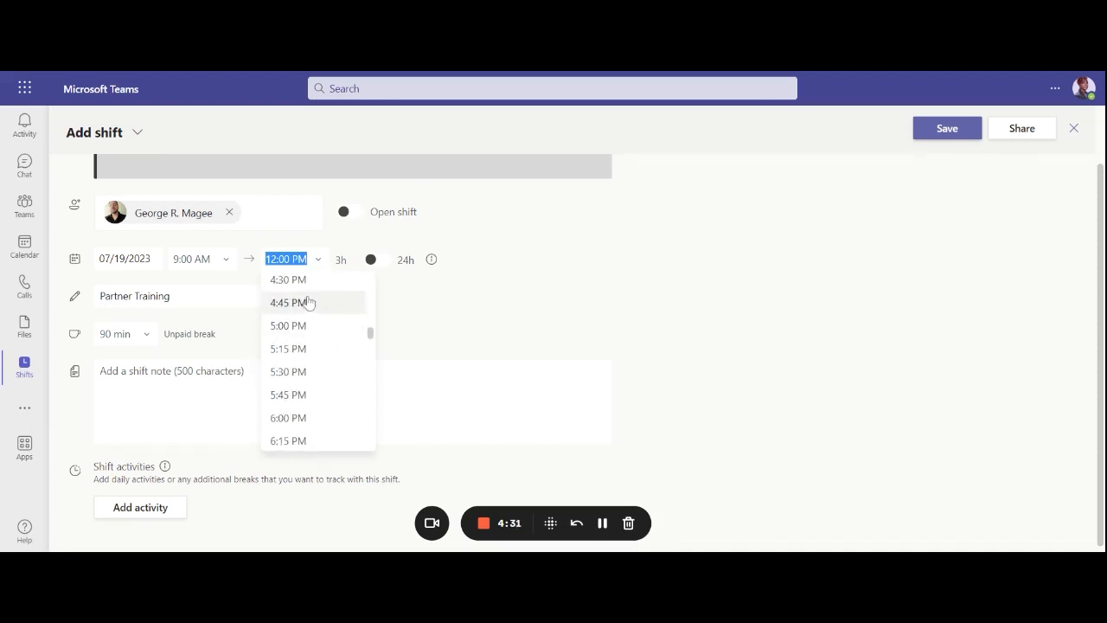
{"action": "scroll", "coordinate": [297, 339], "scroll_direction": "up", "scroll_amount": 2}
{"action": "left_click", "coordinate": [291, 375]}
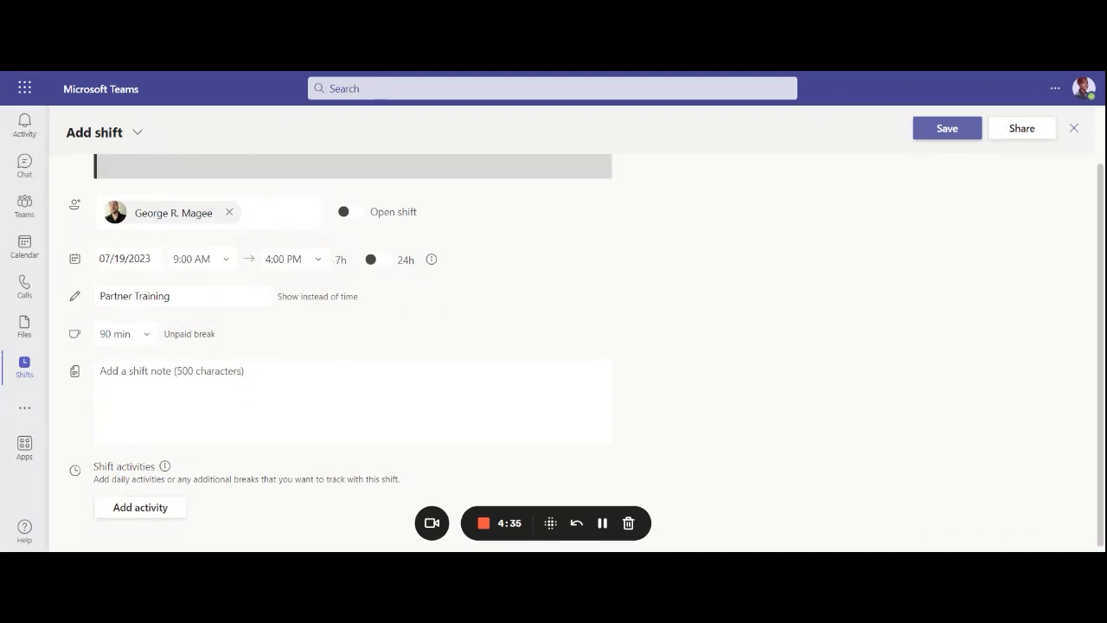
- Check the Partner Training shift's details and save it to the Office Hours schedule
{"action": "scroll", "coordinate": [460, 353], "scroll_direction": "down", "scroll_amount": 1}
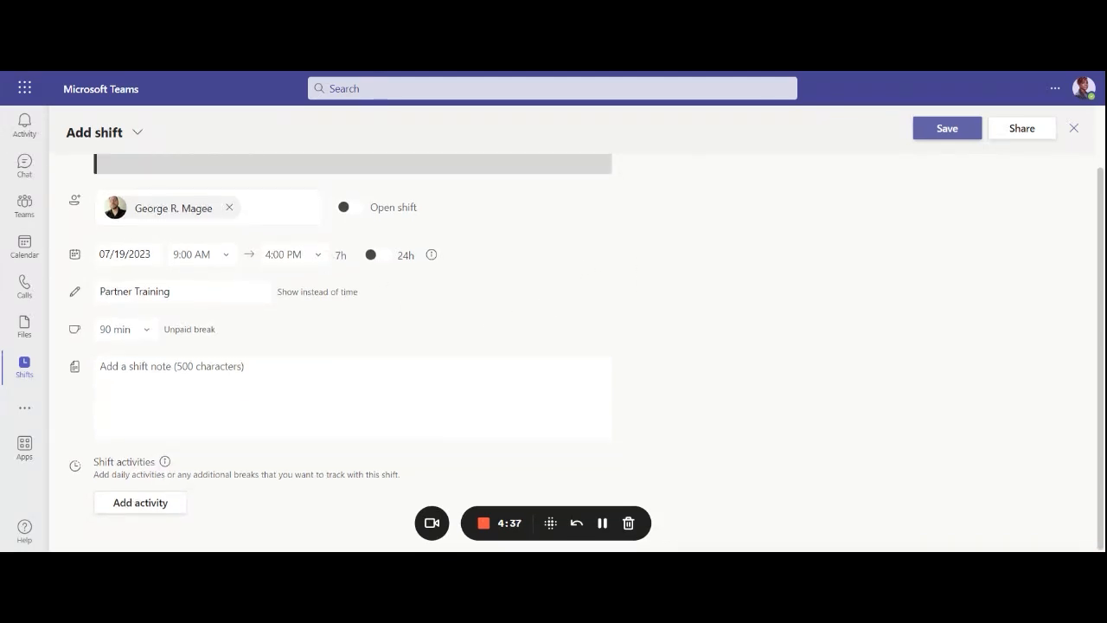
{"action": "left_click", "coordinate": [432, 389]}
{"action": "scroll", "coordinate": [608, 324], "scroll_direction": "up", "scroll_amount": 2}
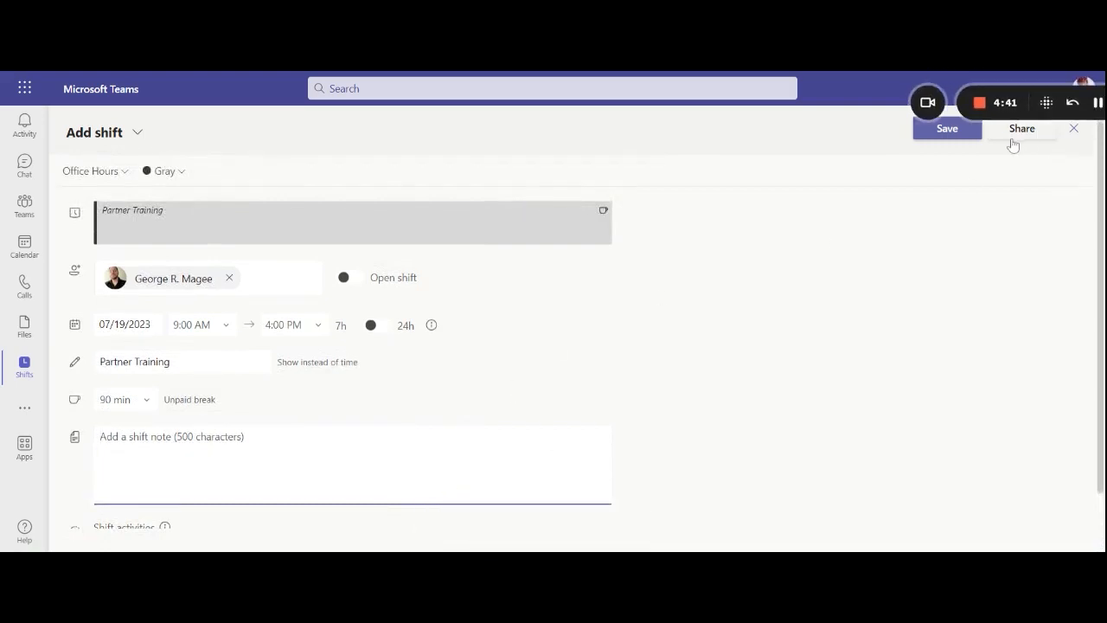
{"action": "left_click", "coordinate": [947, 128]}
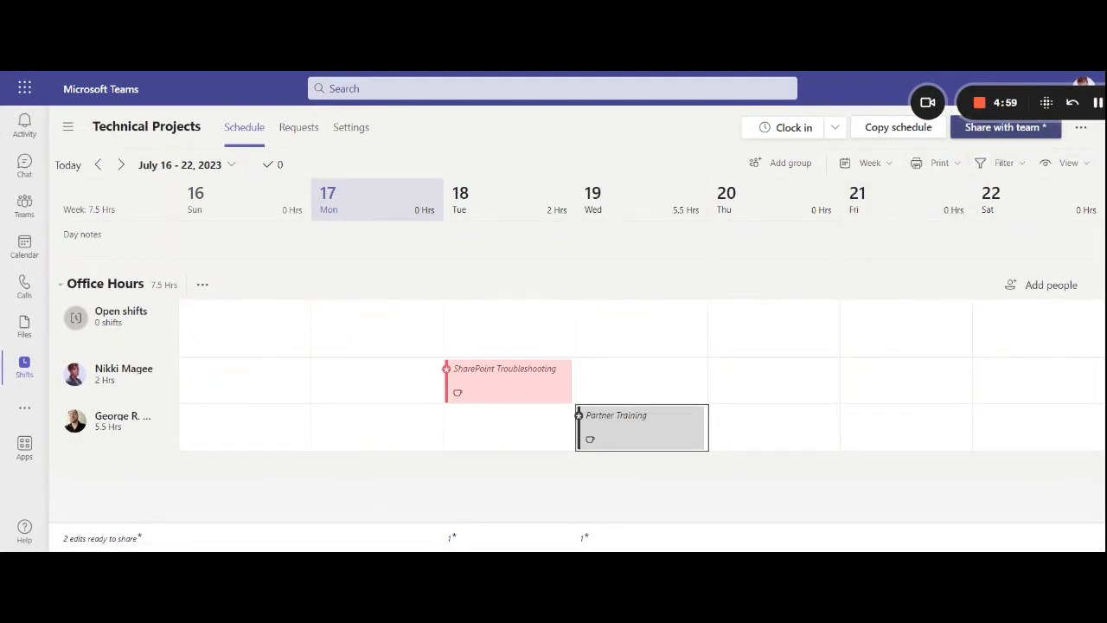
{"action": "left_click_drag", "start_coordinate": [1034, 114], "coordinate": [489, 148]}
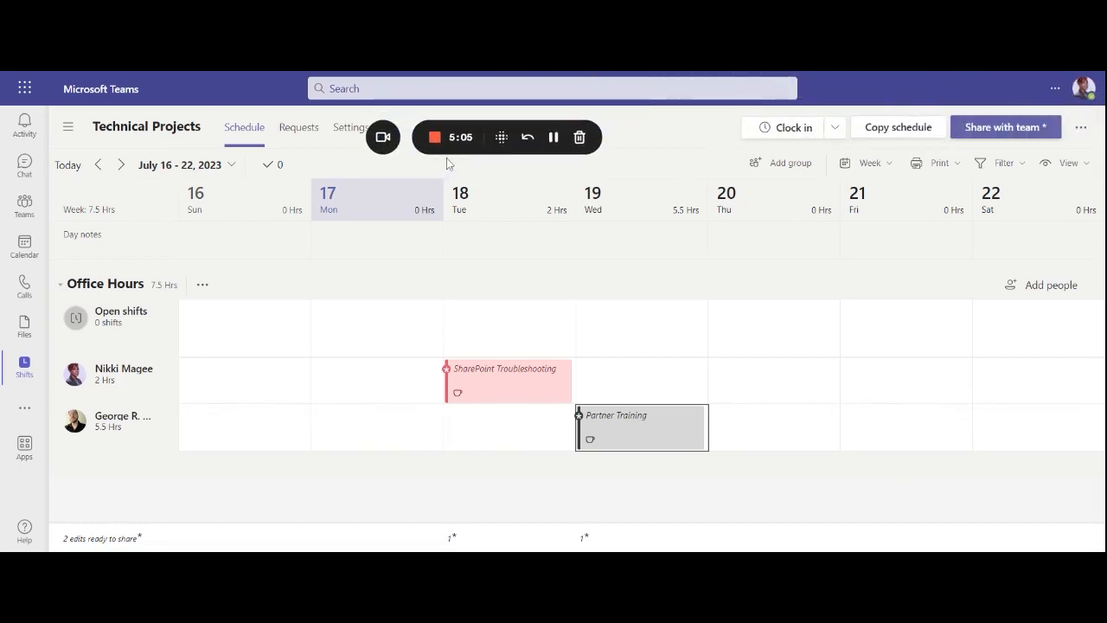
- Review the time off, swap and offer forms for a new Technical Projects request, and close them without sending anything
{"action": "left_click", "coordinate": [290, 132]}
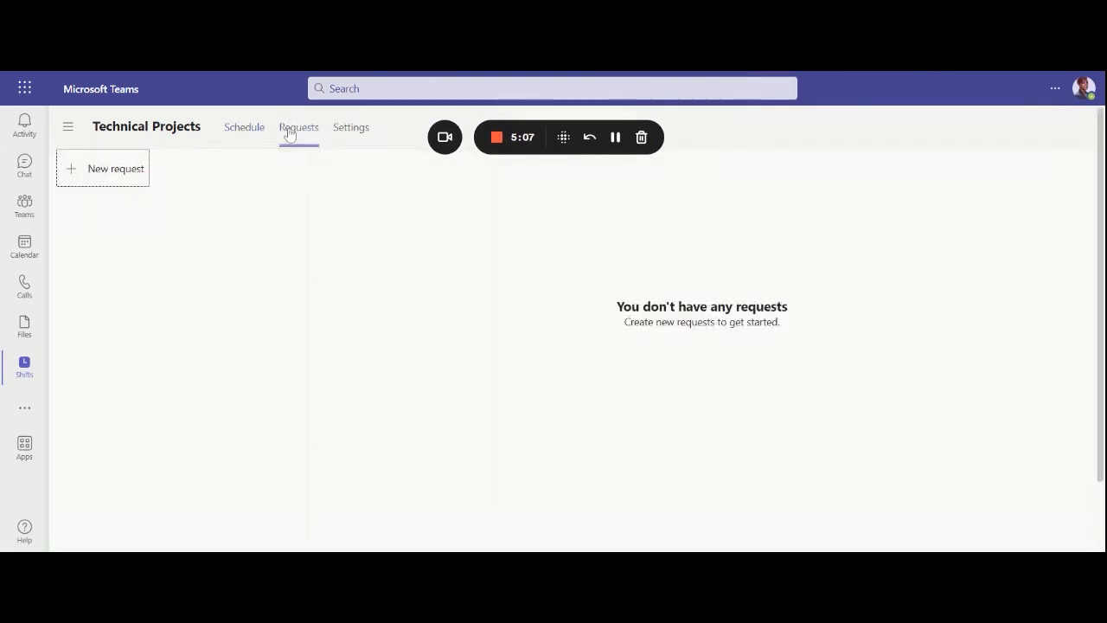
{"action": "left_click", "coordinate": [245, 129]}
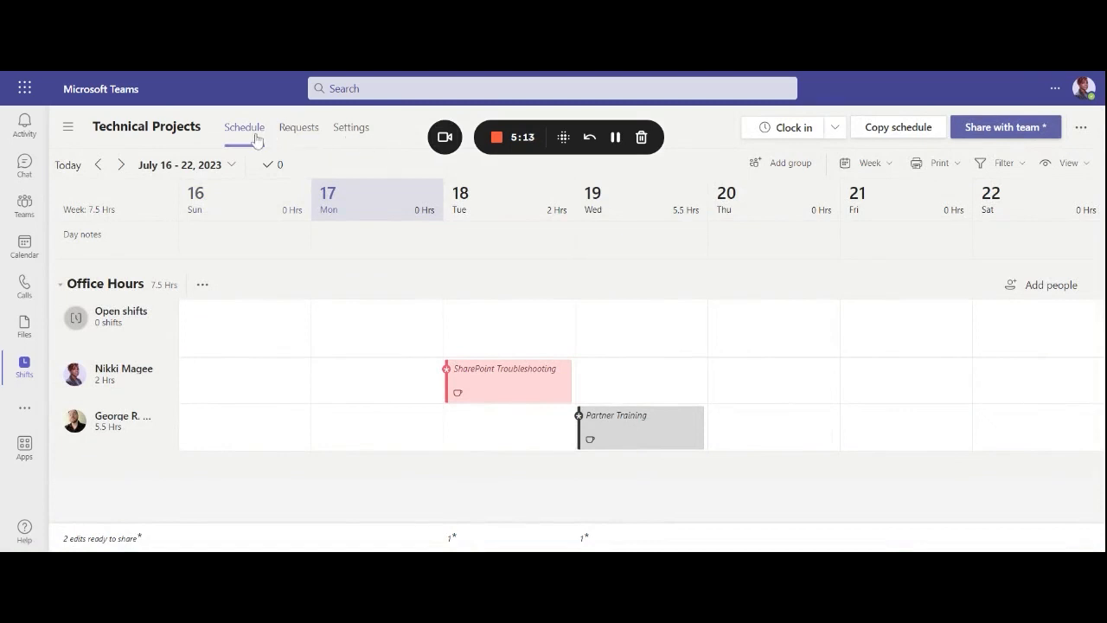
{"action": "left_click", "coordinate": [300, 132]}
{"action": "left_click", "coordinate": [112, 171]}
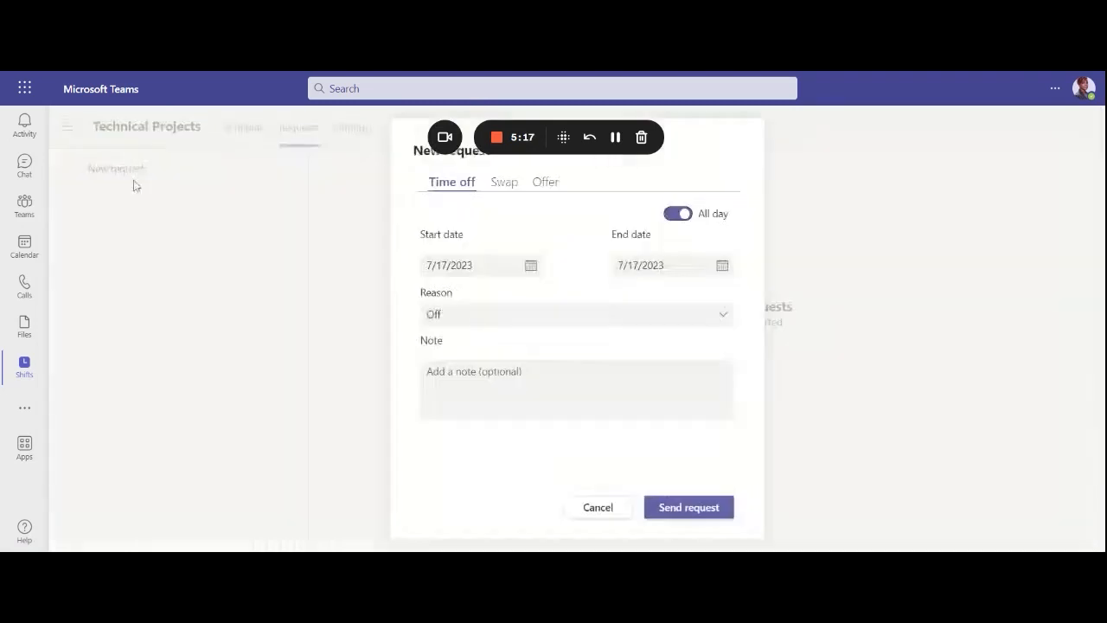
{"action": "left_click", "coordinate": [501, 184]}
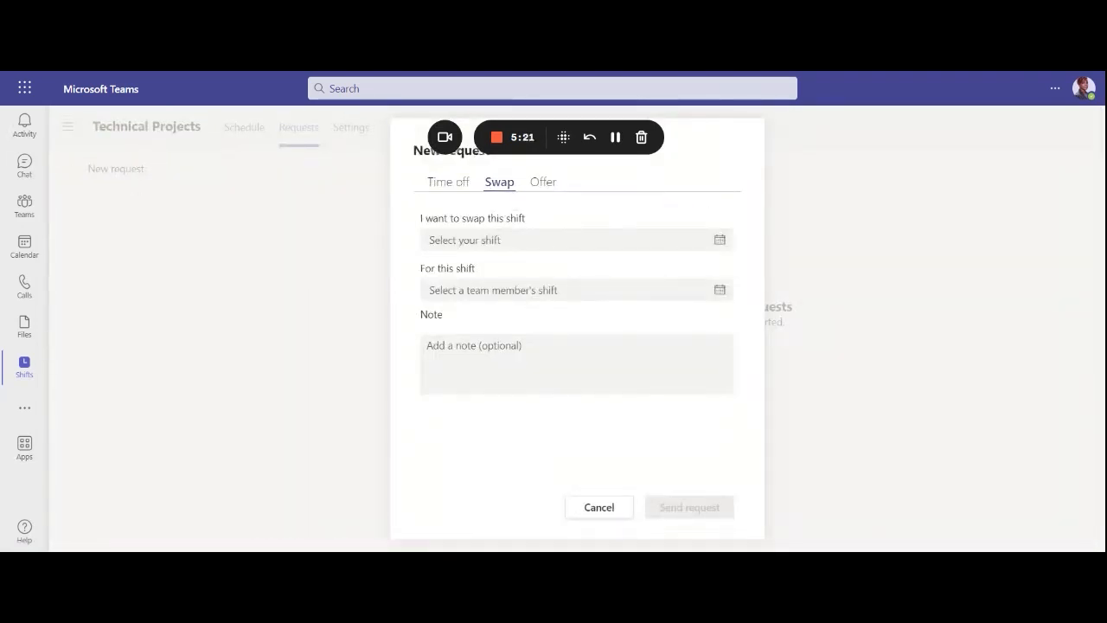
{"action": "left_click", "coordinate": [545, 191]}
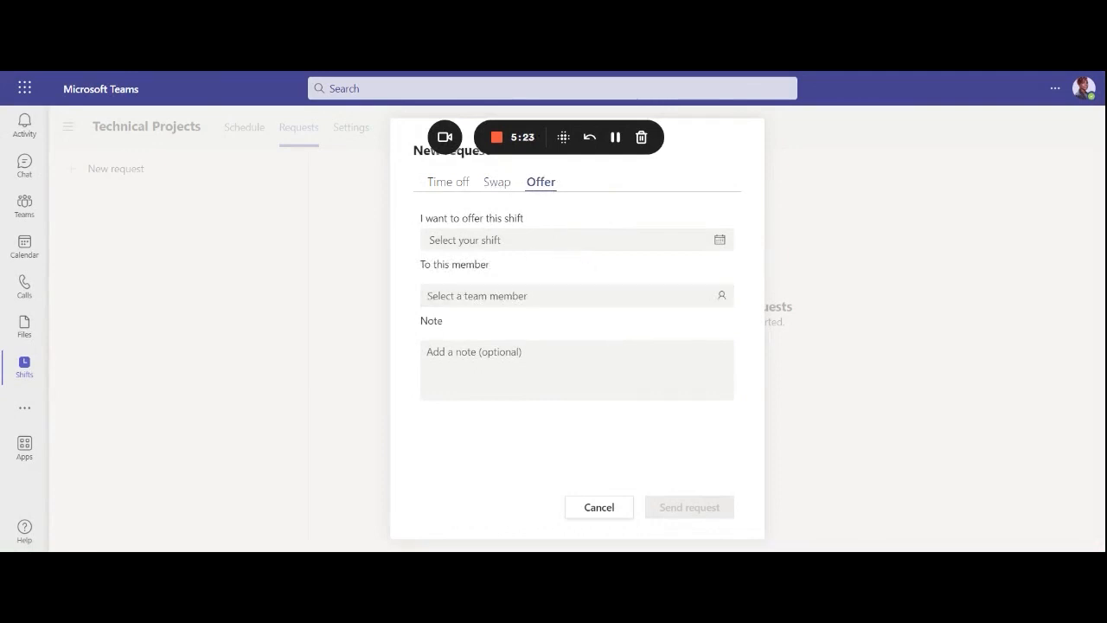
{"action": "left_click", "coordinate": [460, 184]}
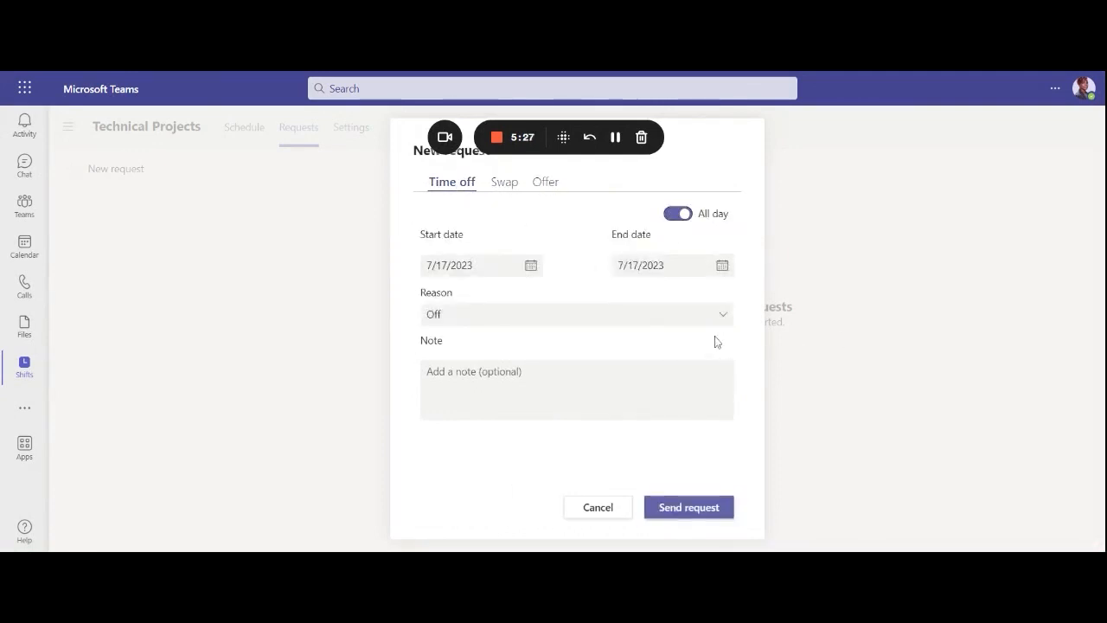
{"action": "left_click", "coordinate": [604, 513]}
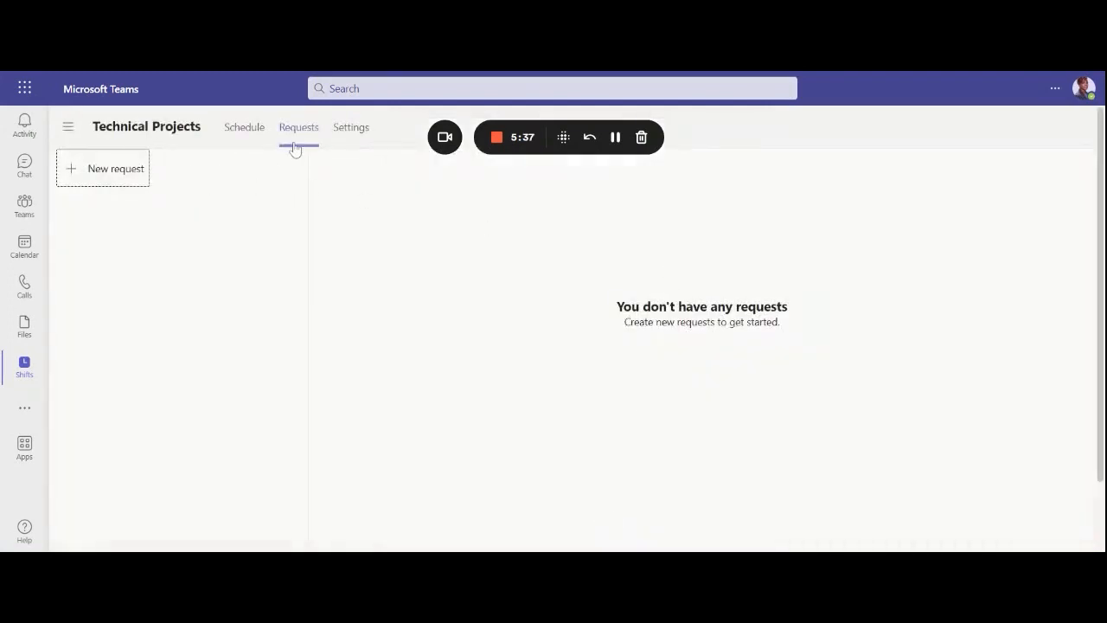
- Return to the schedule and review the options for sharing July 16–22 with the team, leaving it unshared
{"action": "left_click", "coordinate": [246, 128]}
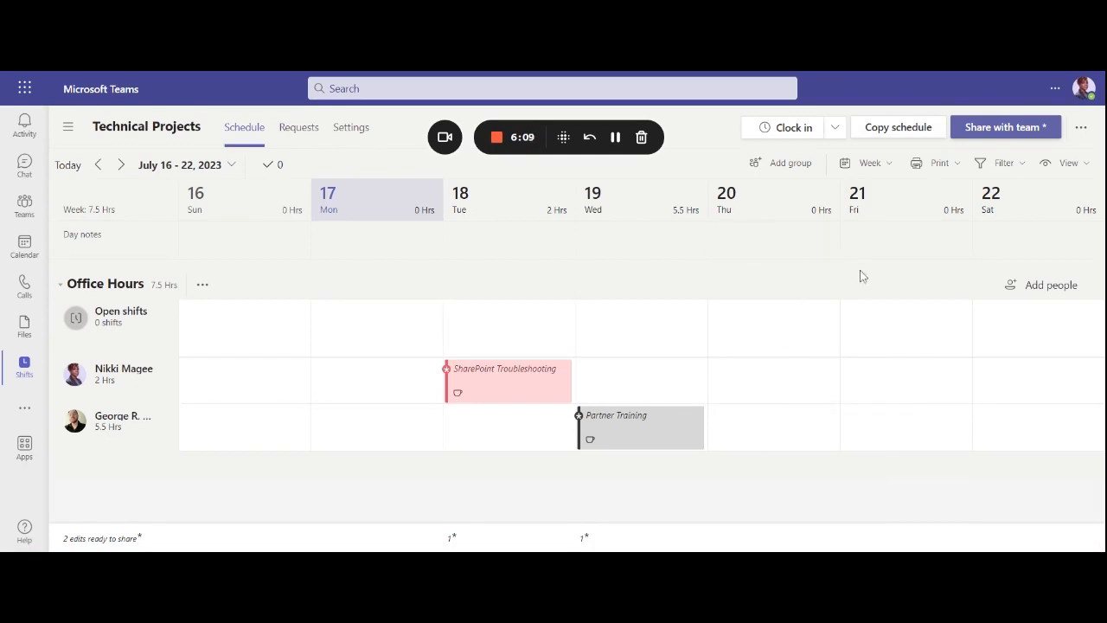
{"action": "left_click", "coordinate": [996, 126]}
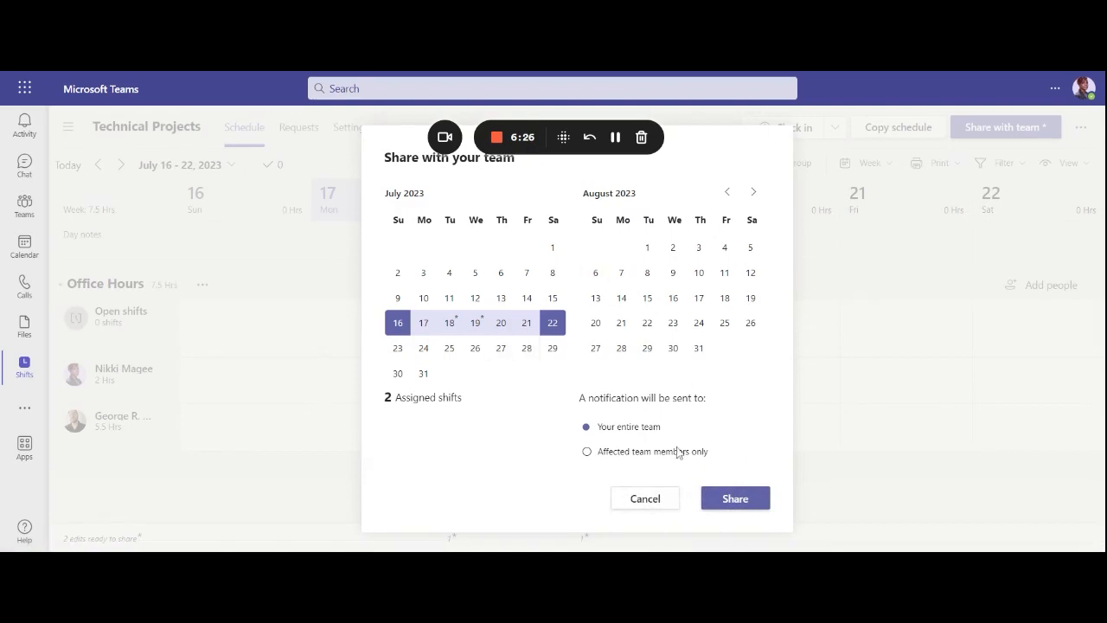
{"action": "left_click", "coordinate": [645, 500]}
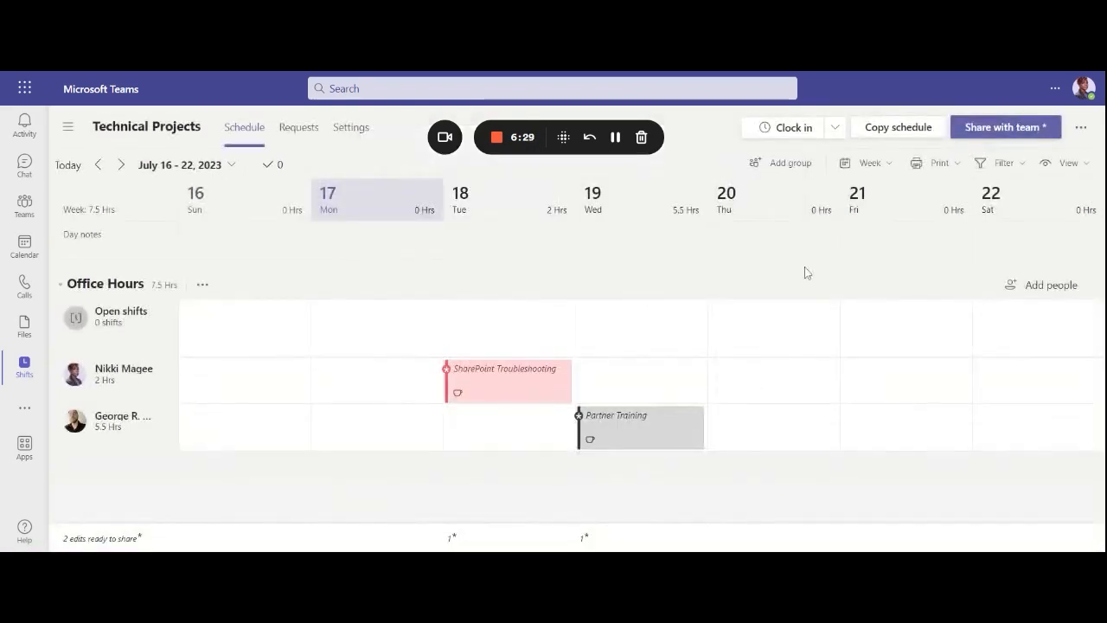